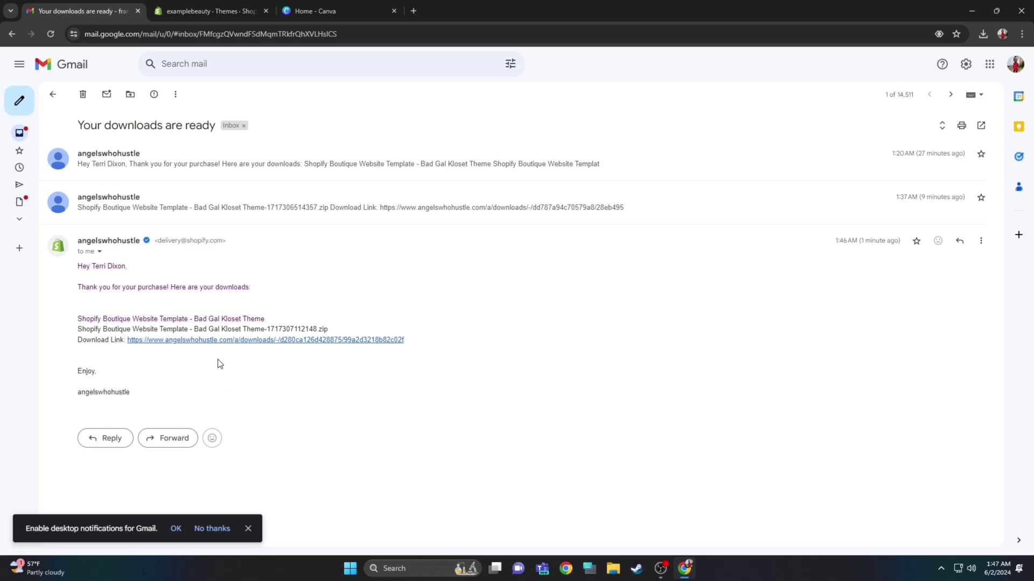
Open the Shopify Boutique Website Template download link from the purchase email
click(195, 341)
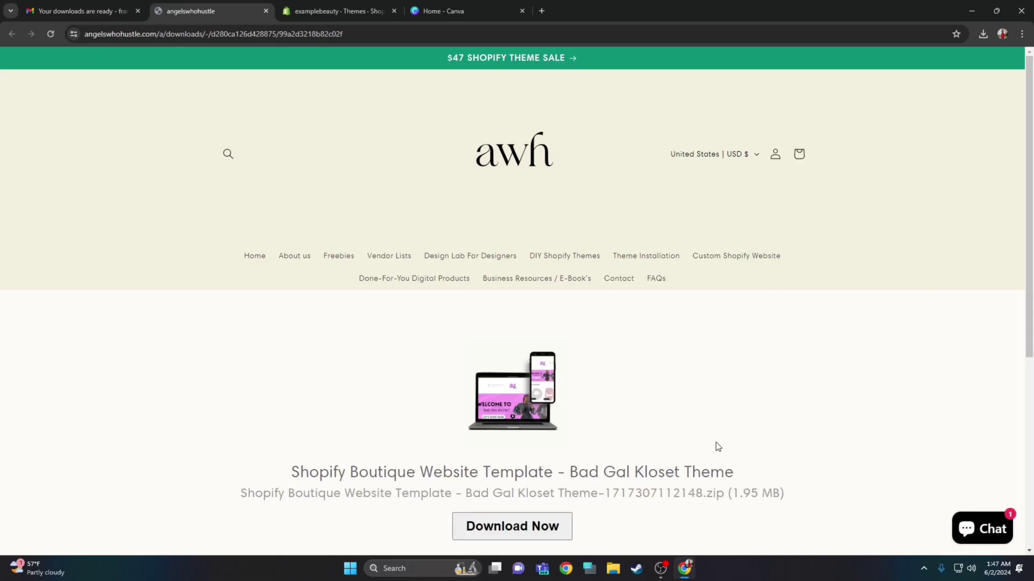
Download the 1.95 MB Bad Gal Kloset theme zip and go back to the Shopify themes page
click(554, 524)
click(341, 14)
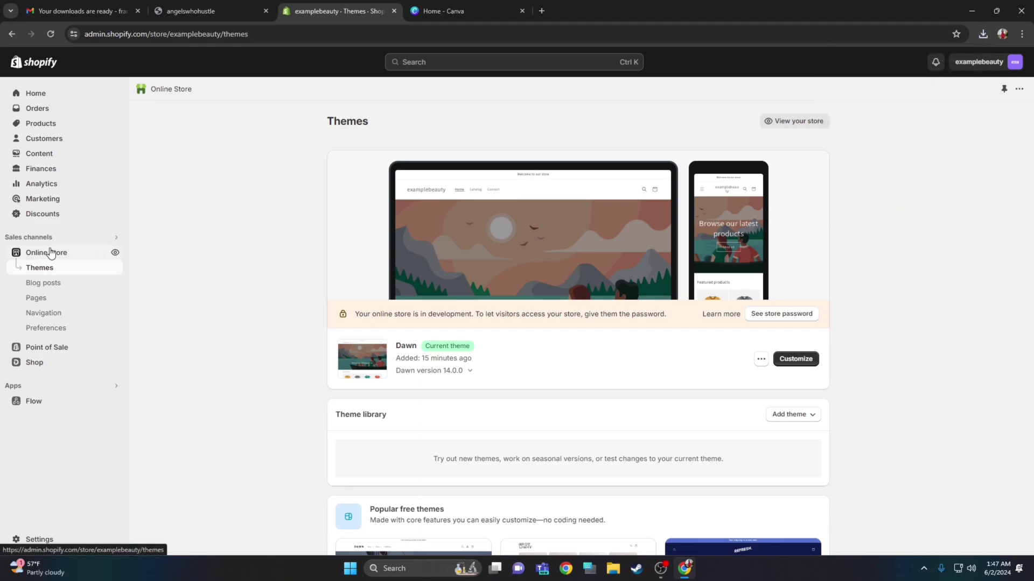
Upload the Bad Gal Kloset theme zip to the store's Shopify themes
click(779, 415)
click(780, 462)
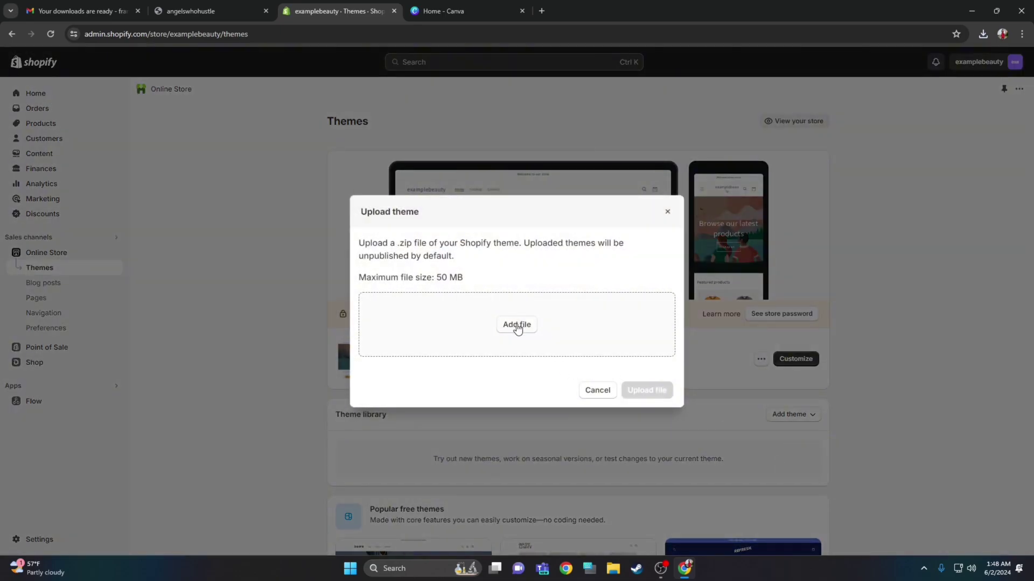
click(517, 326)
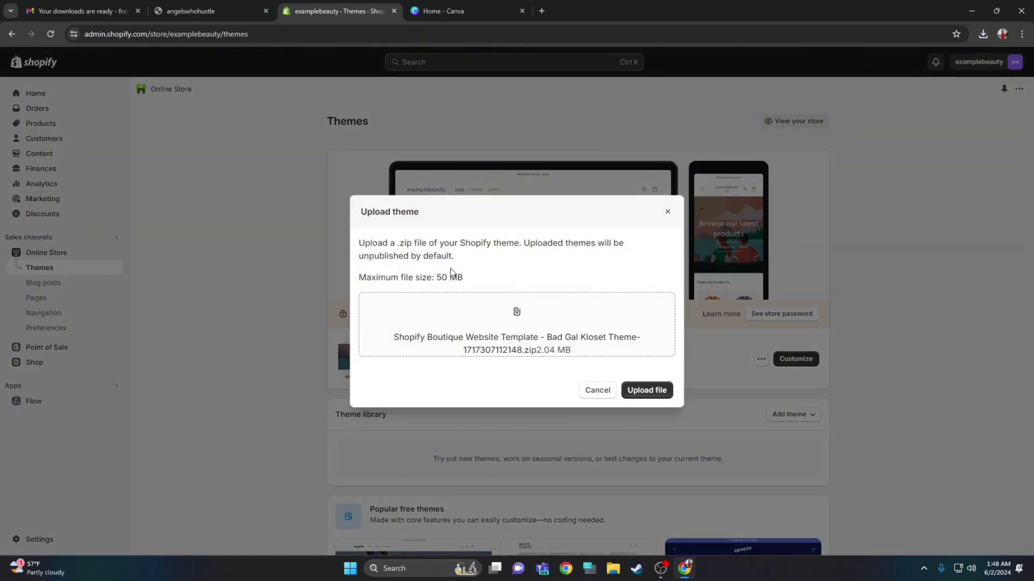
click(654, 391)
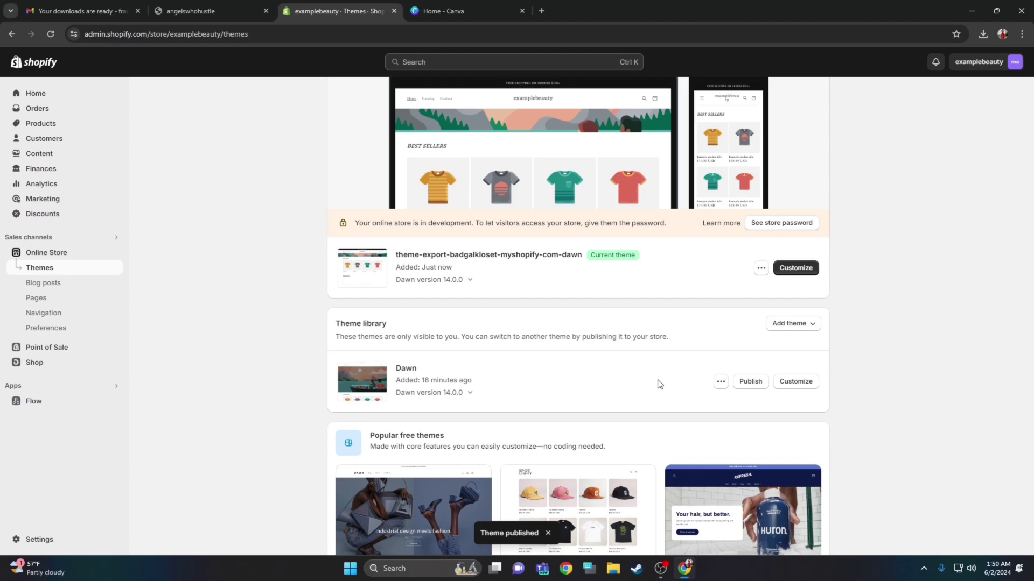
Open the new theme in the editor and bring up the Learn Your Store Guide PDF
click(796, 267)
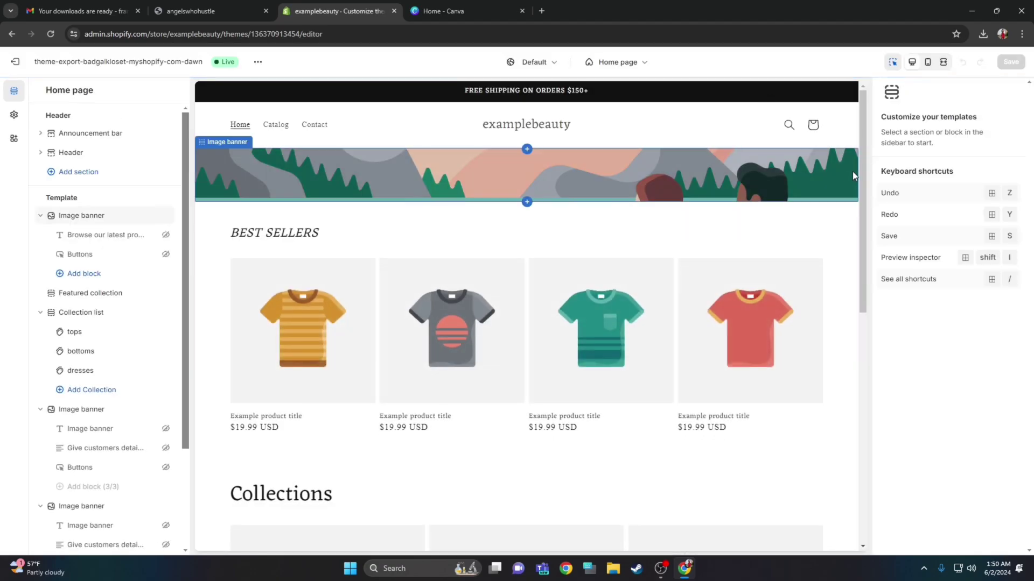
mouse_move(861, 170)
mouse_down()
mouse_move(861, 441)
mouse_move(861, 180)
mouse_up()
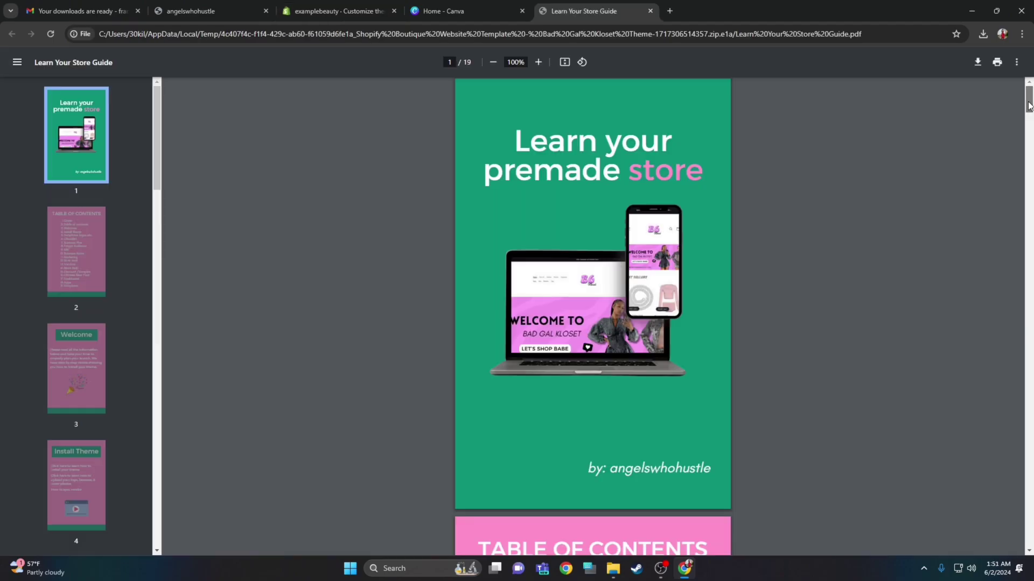
scroll(1030, 128, down, 8)
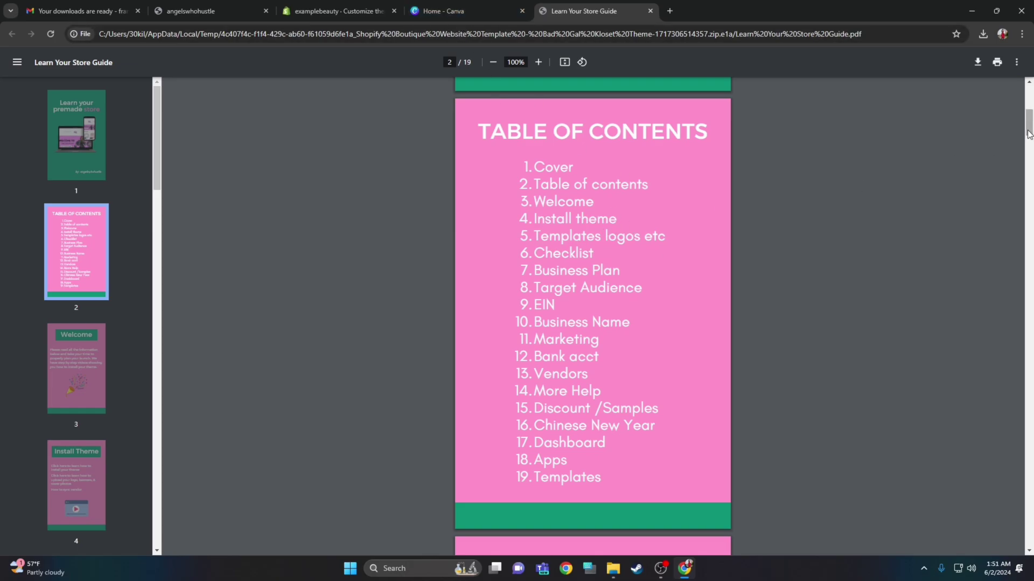
Go to the guide's Canva Templates page and open the editable logo template in Canva
drag(1029, 134, 1030, 208)
click(605, 376)
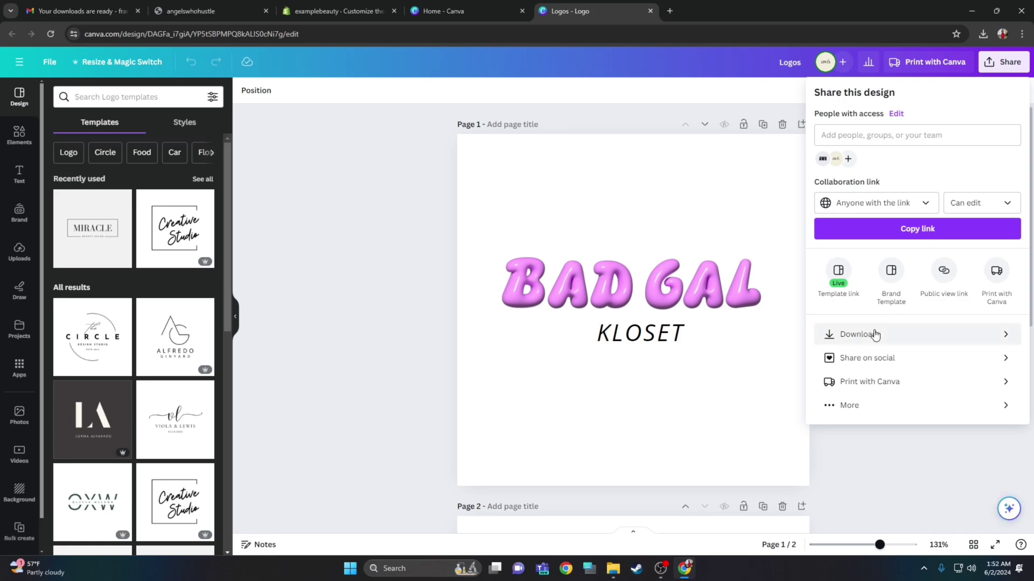
Export only page 1 of the logo as a transparent-background PNG, then close the Canva tab
click(872, 333)
click(1009, 265)
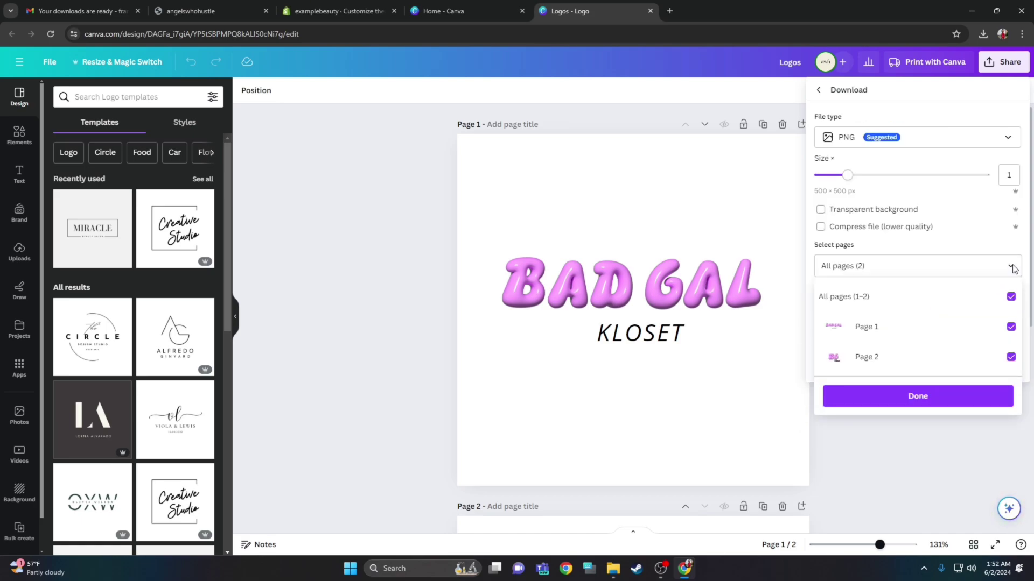
click(1011, 297)
click(1012, 327)
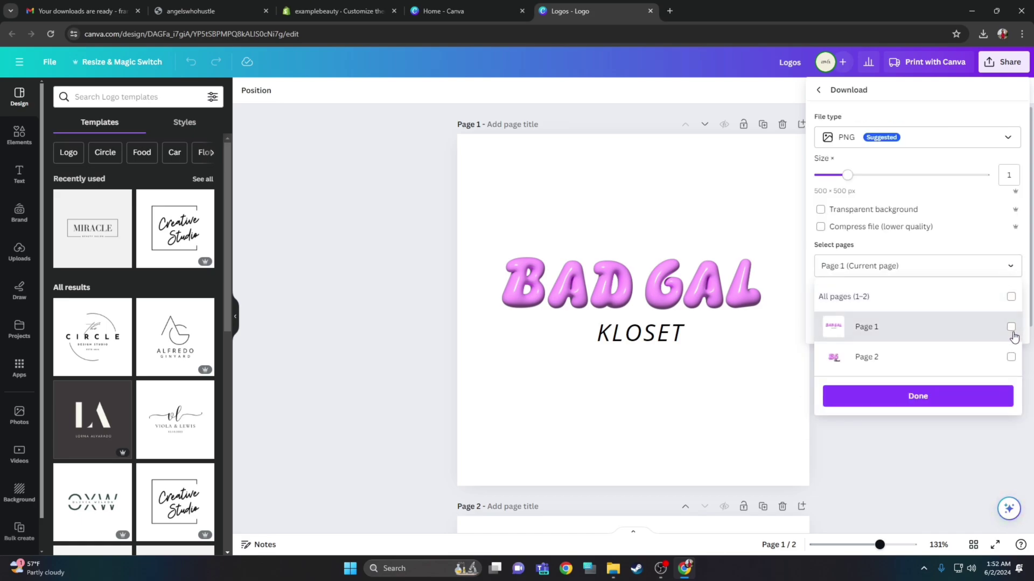
click(823, 215)
click(821, 211)
click(886, 330)
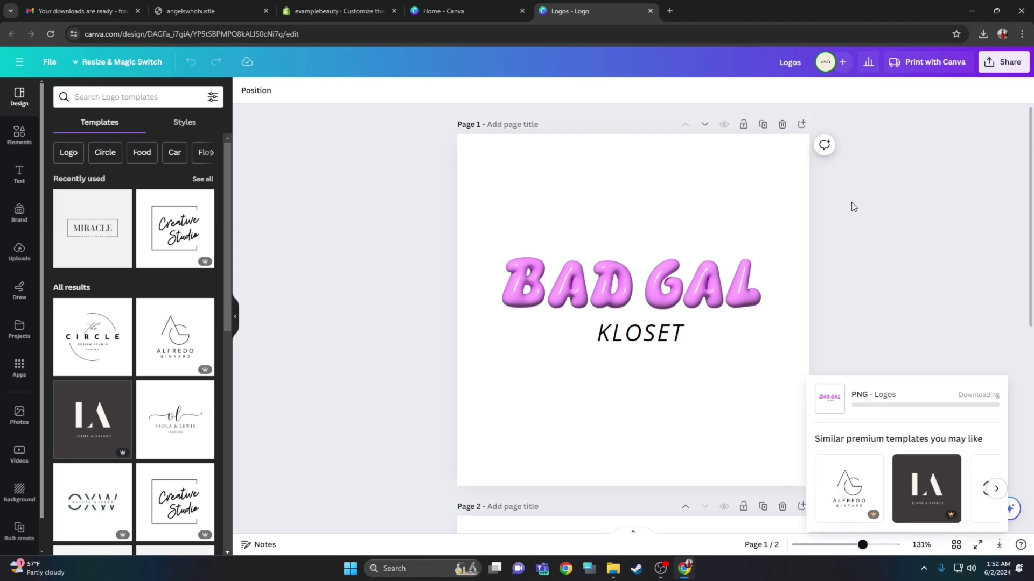
key(ctrl+w)
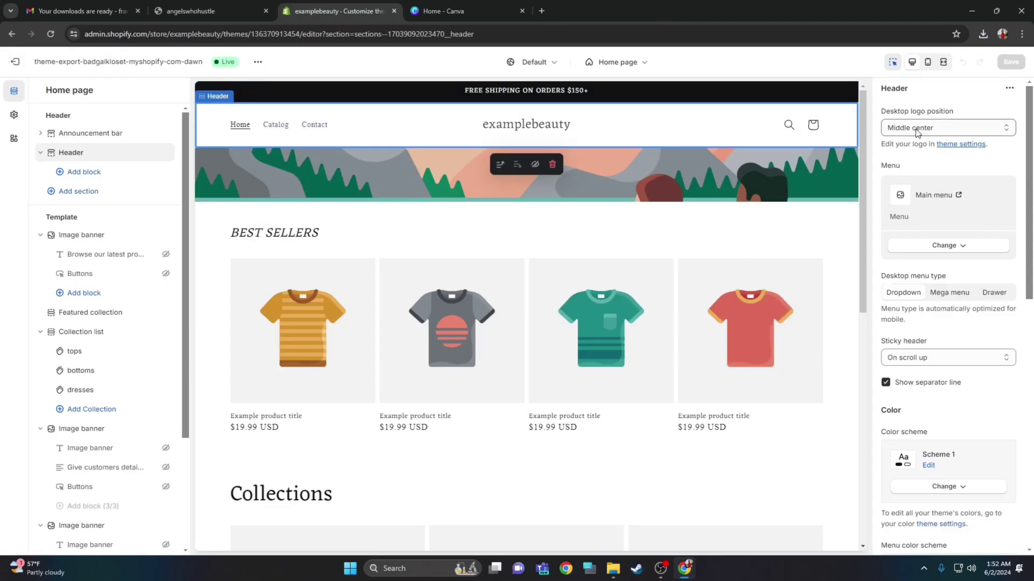
Upload the Bad Gal Kloset logo PNG as the store logo in theme settings and save
click(968, 144)
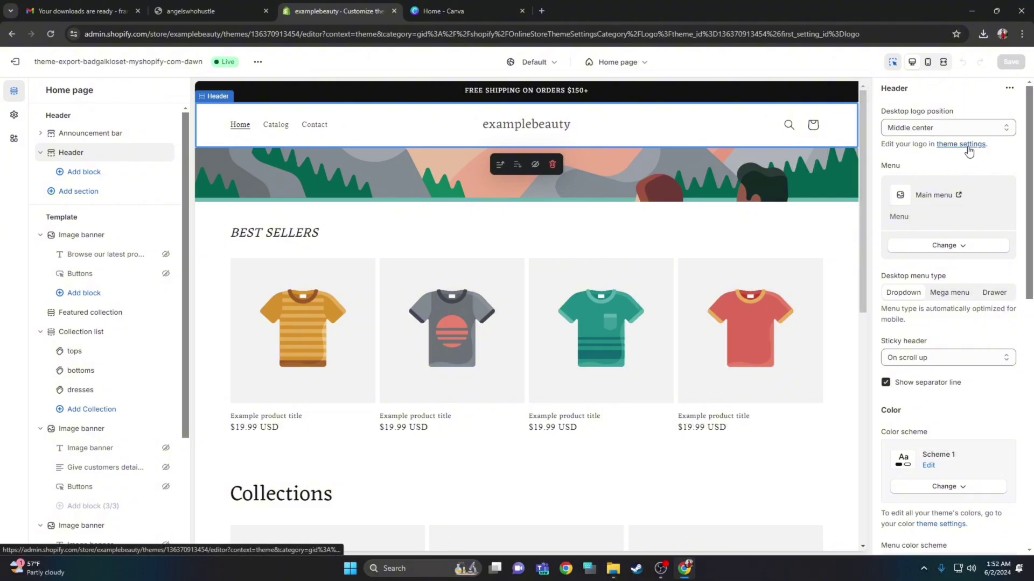
click(115, 165)
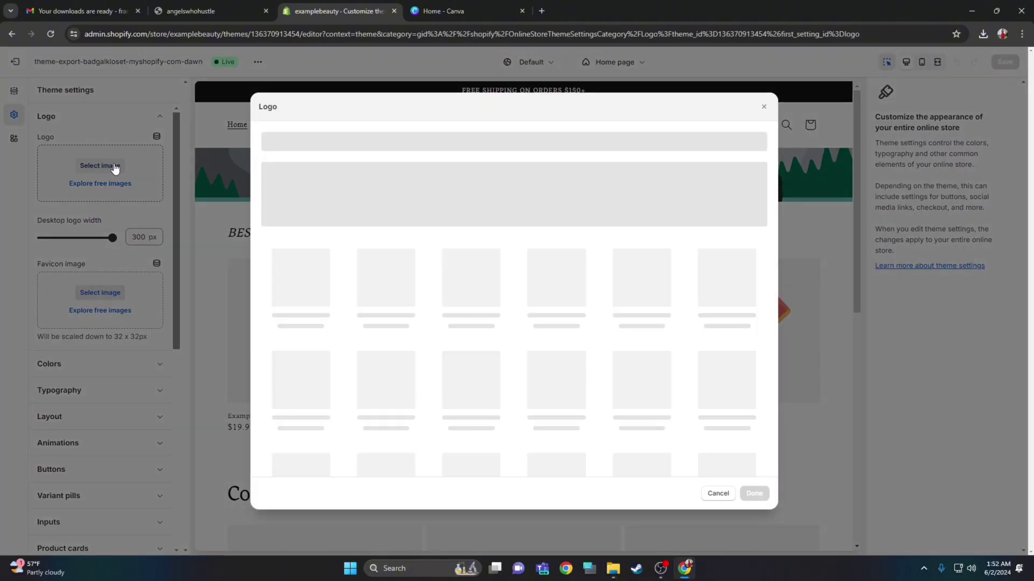
click(510, 366)
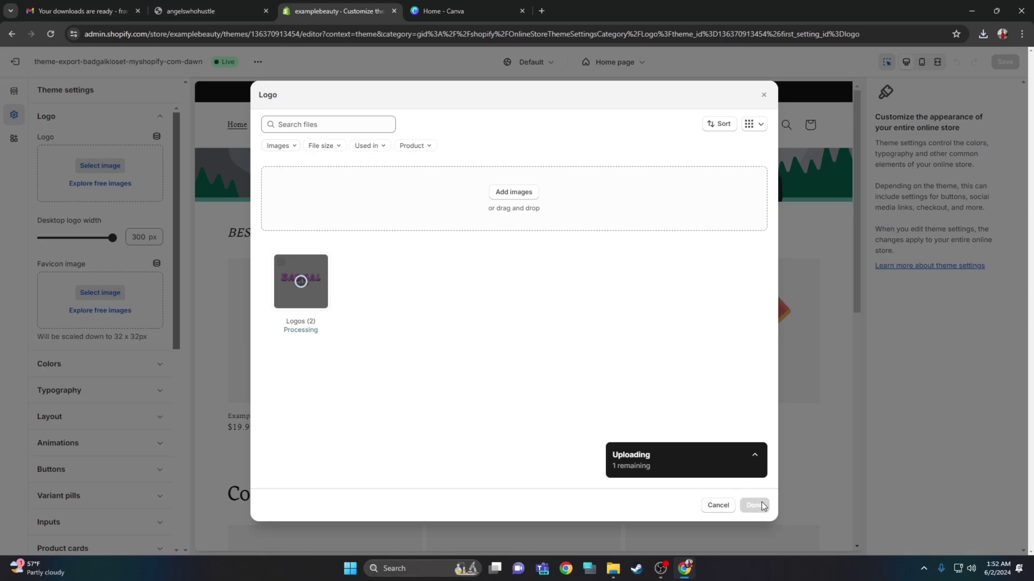
click(755, 506)
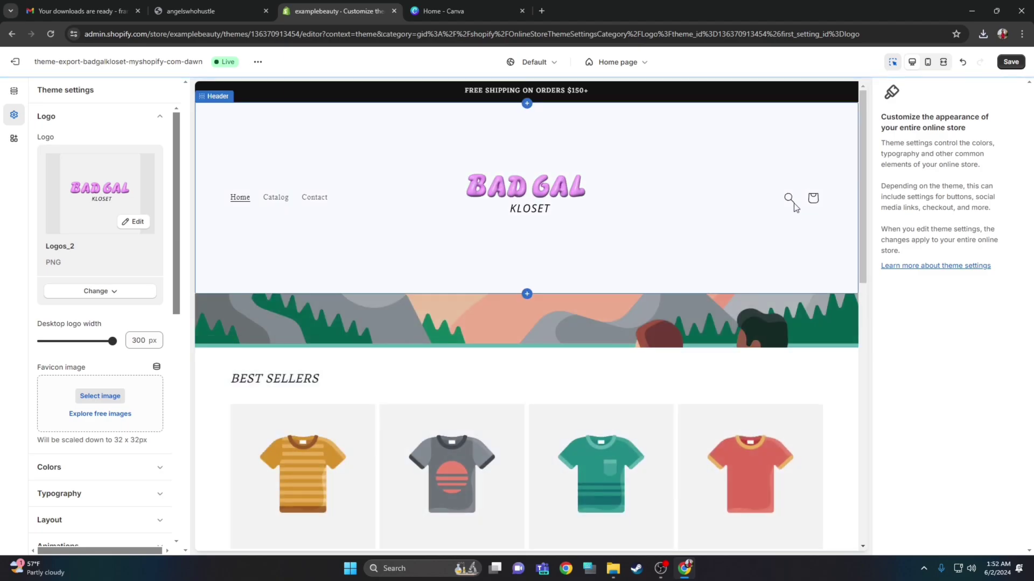
click(1008, 63)
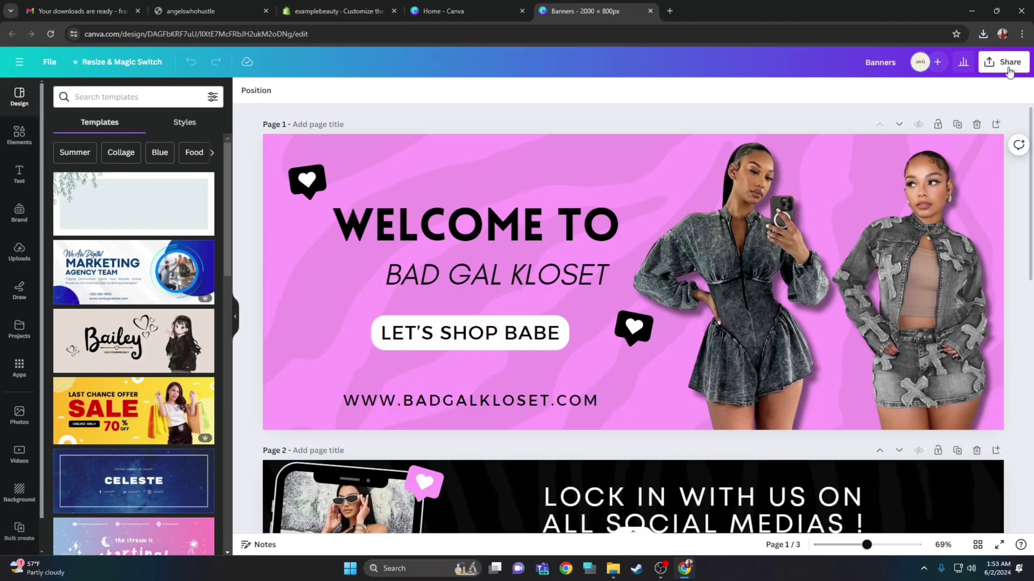
click(1008, 71)
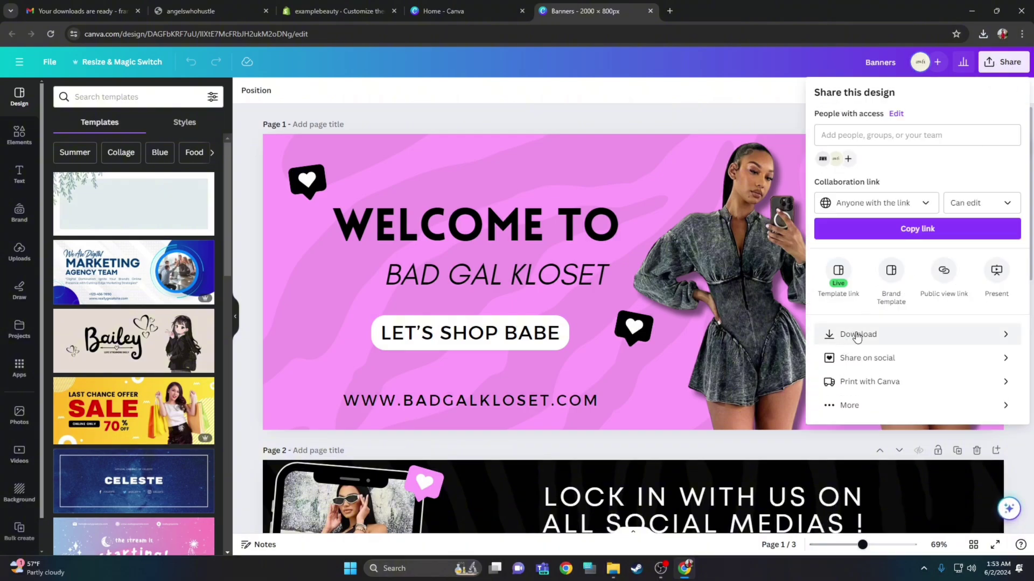
Download only page 1 of the Banners design as a PNG and return to Shopify
click(857, 334)
click(1007, 266)
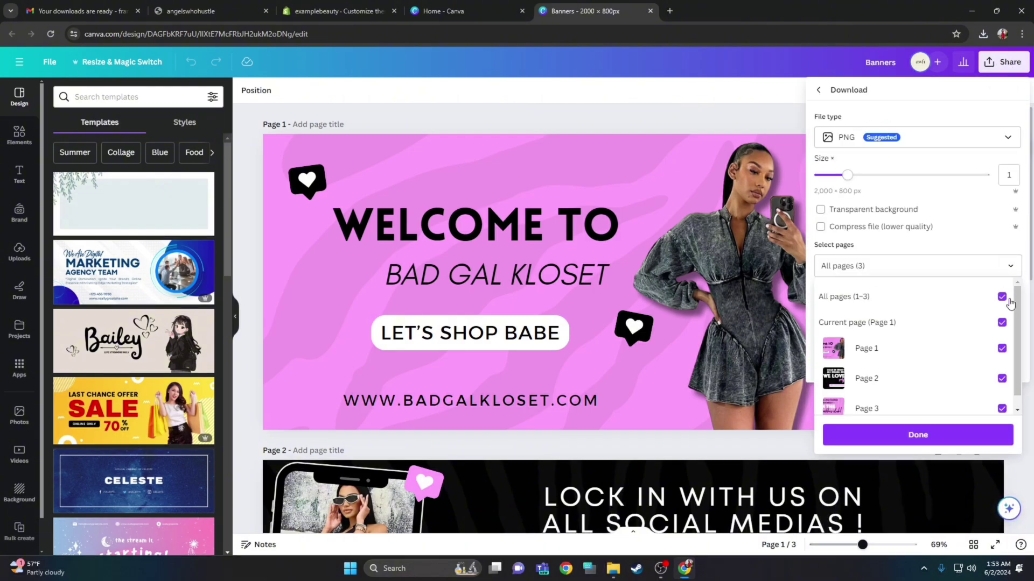
click(1001, 298)
click(1002, 348)
click(931, 437)
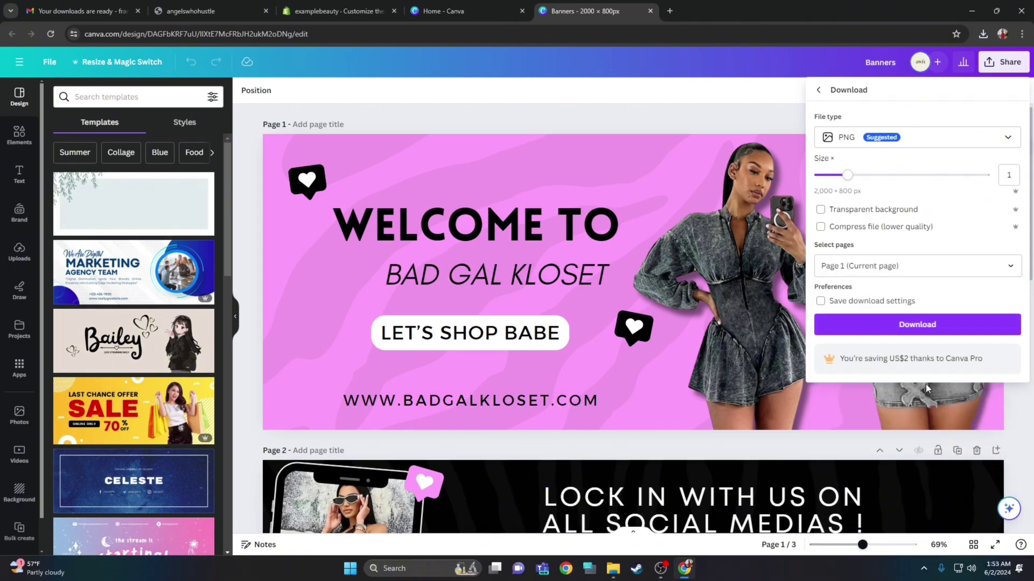
click(914, 330)
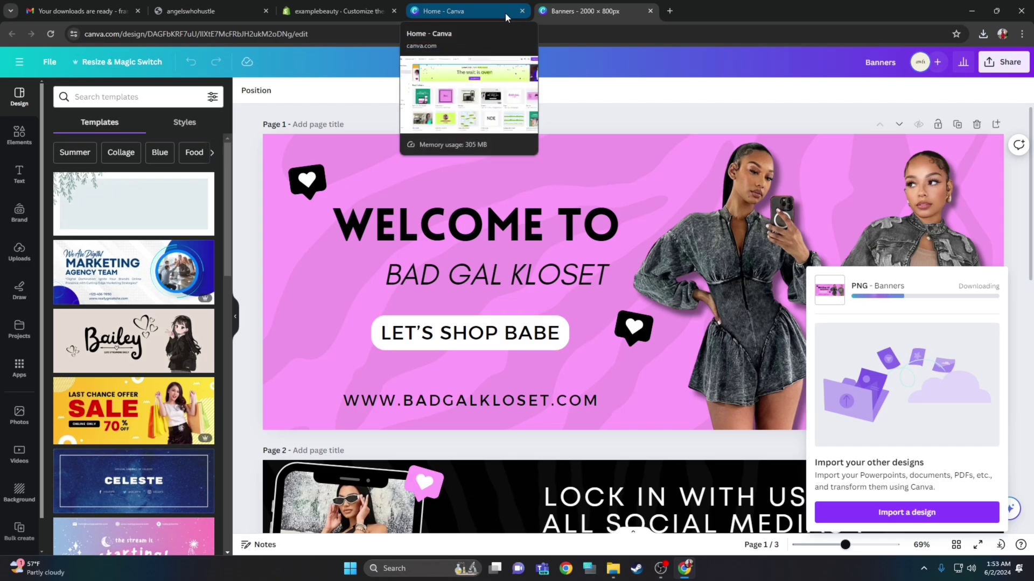
click(359, 14)
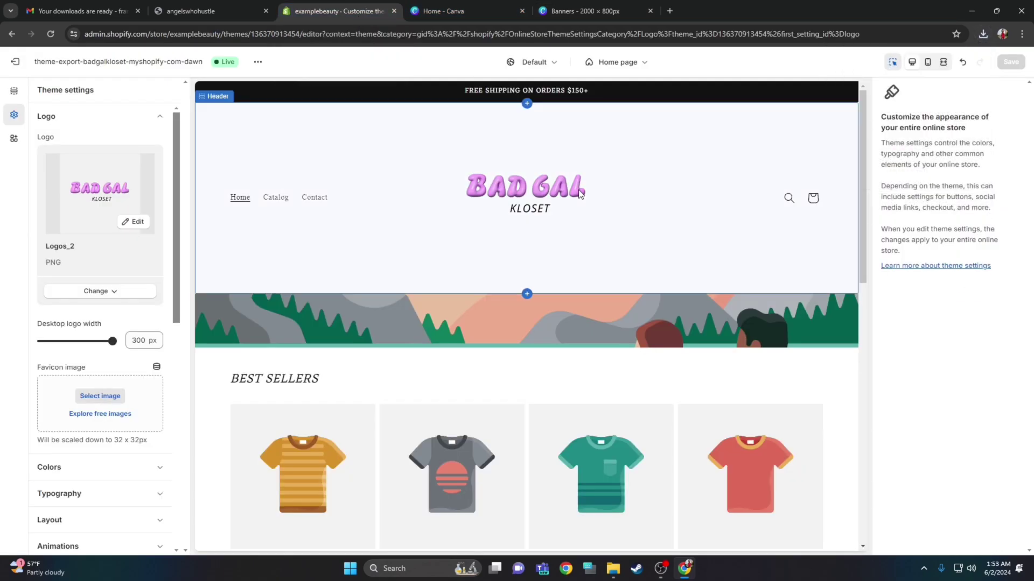
Make the uploaded Banners PNG the top image banner's first image and save with Ctrl+S
click(534, 332)
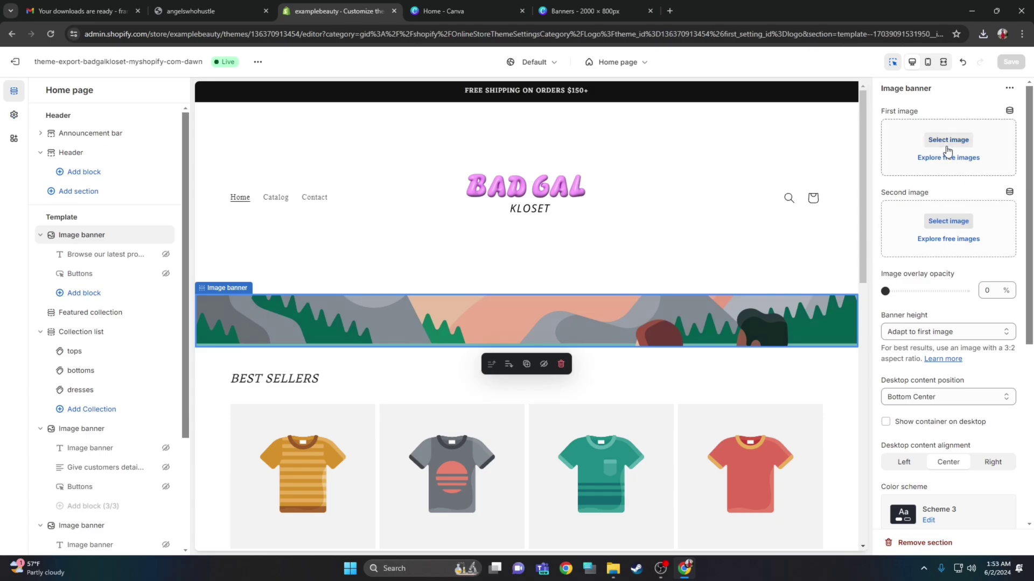
click(948, 140)
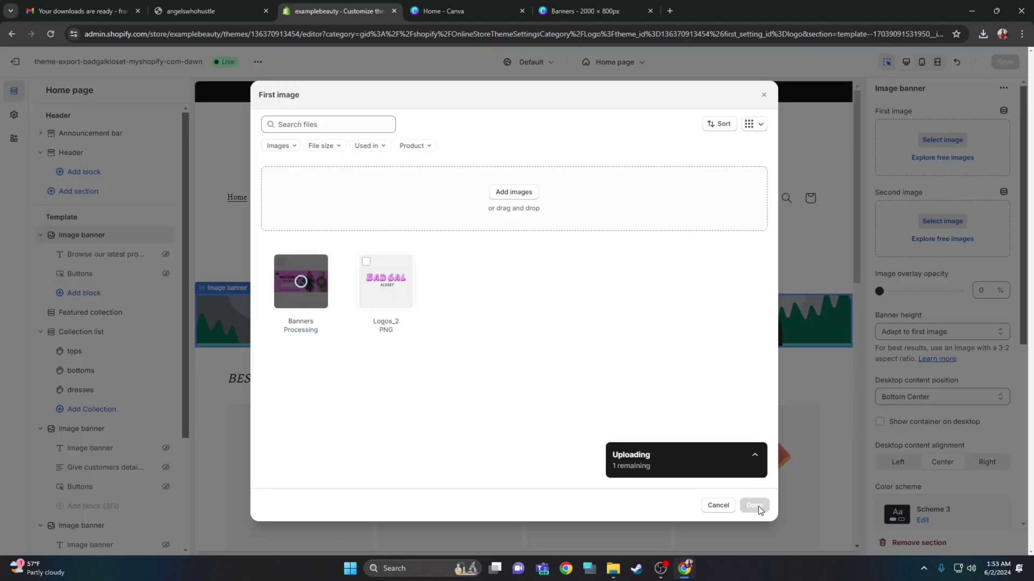
mouse_move(663, 572)
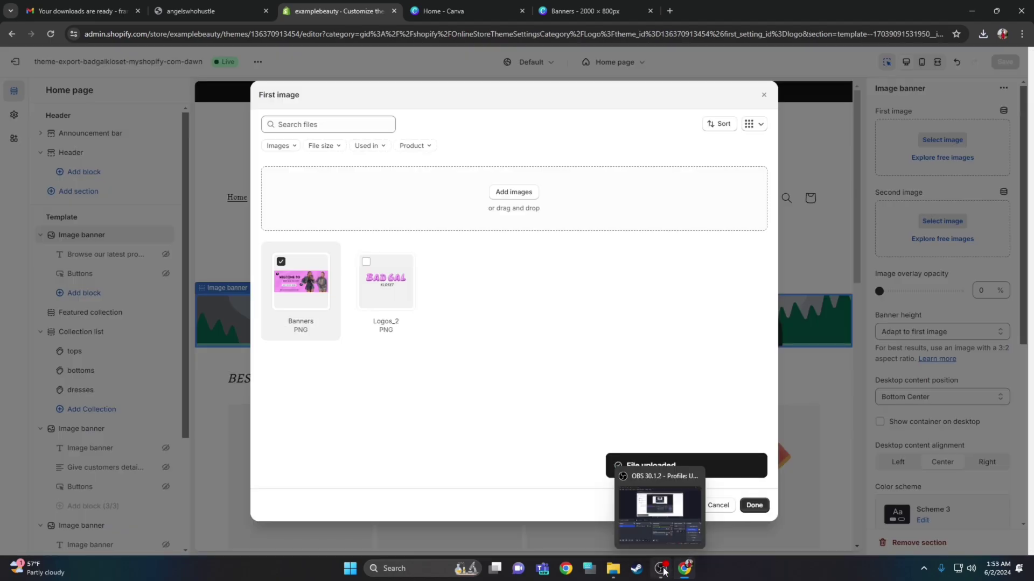
click(753, 506)
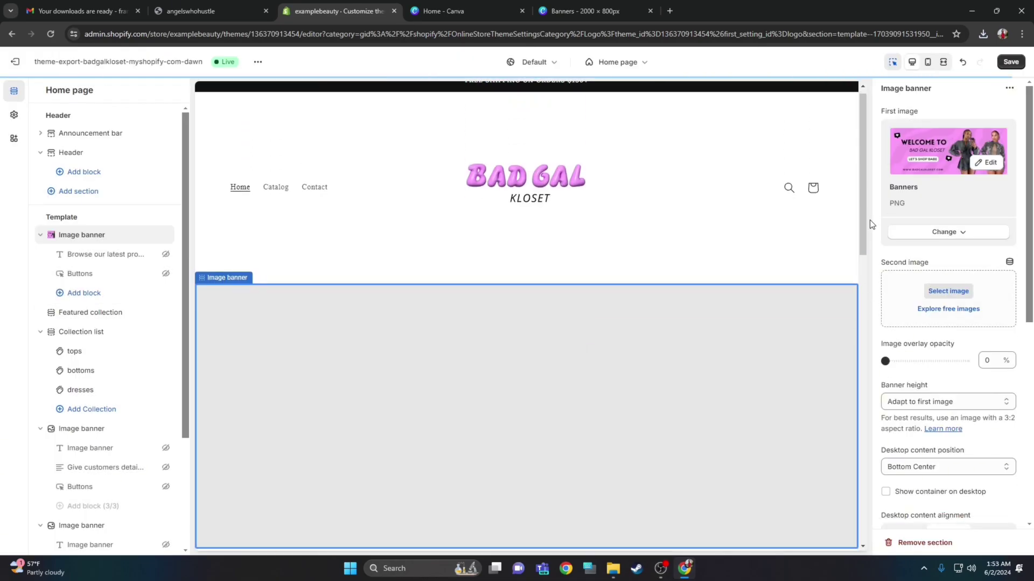
drag(865, 215, 868, 455)
key(ctrl+s)
click(818, 339)
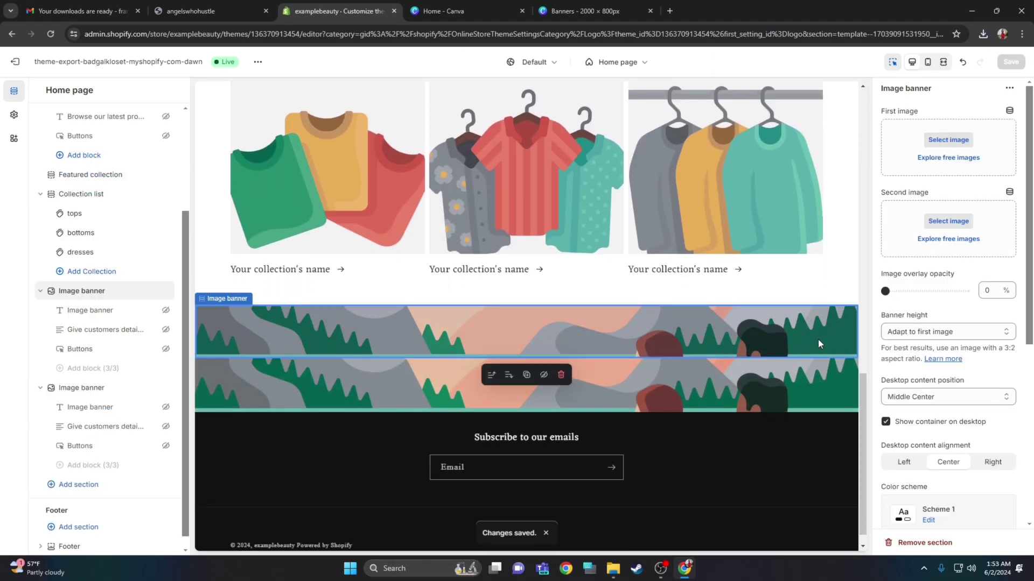
click(580, 18)
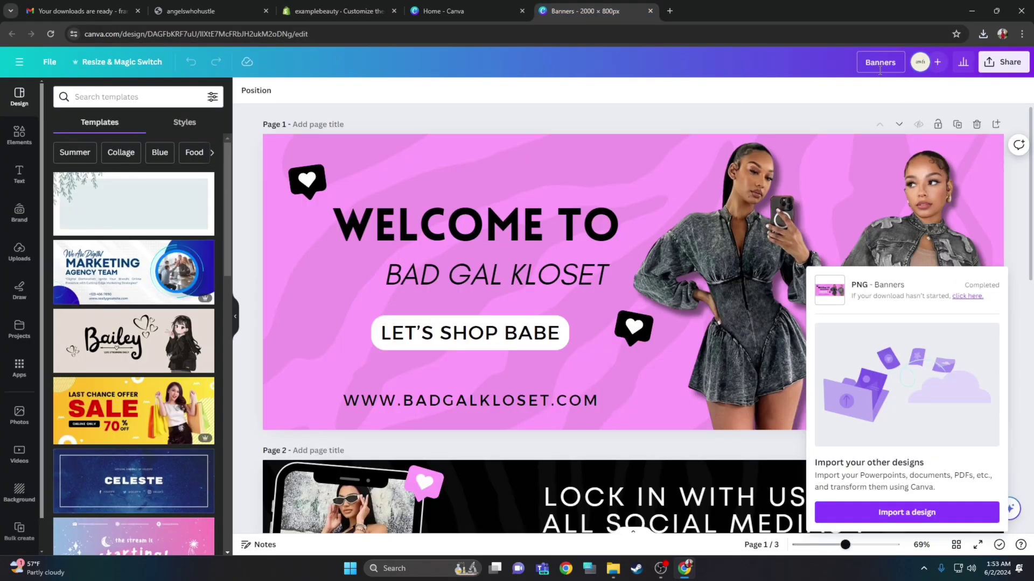
Export only page 2 of the Banners design as a PNG
click(995, 67)
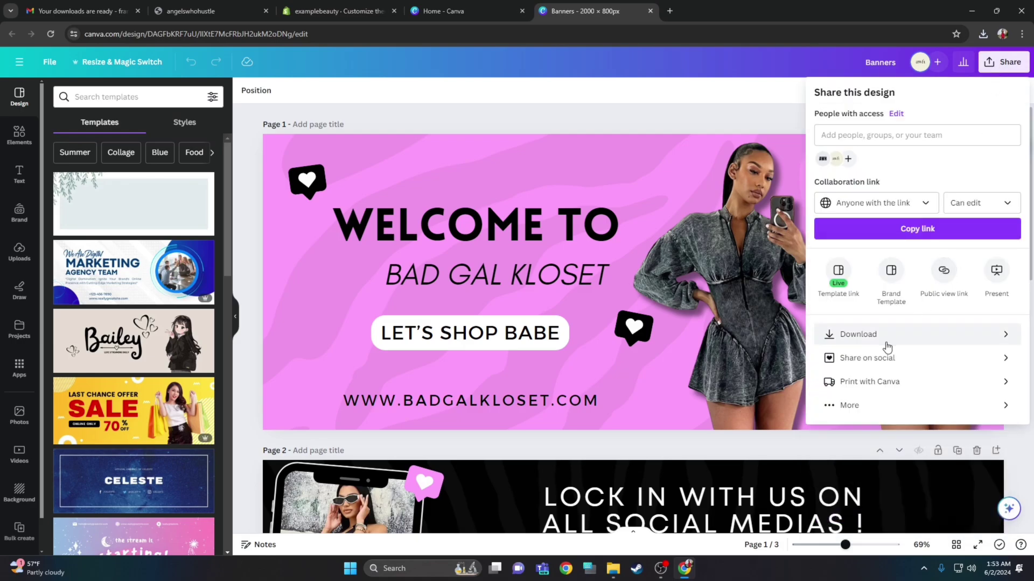
click(883, 337)
click(1007, 267)
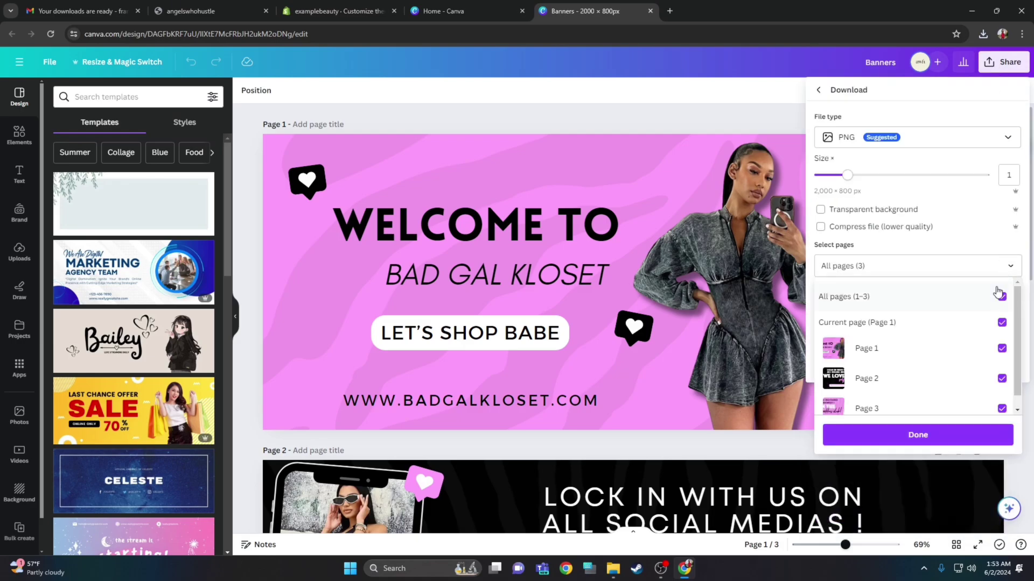
click(1001, 379)
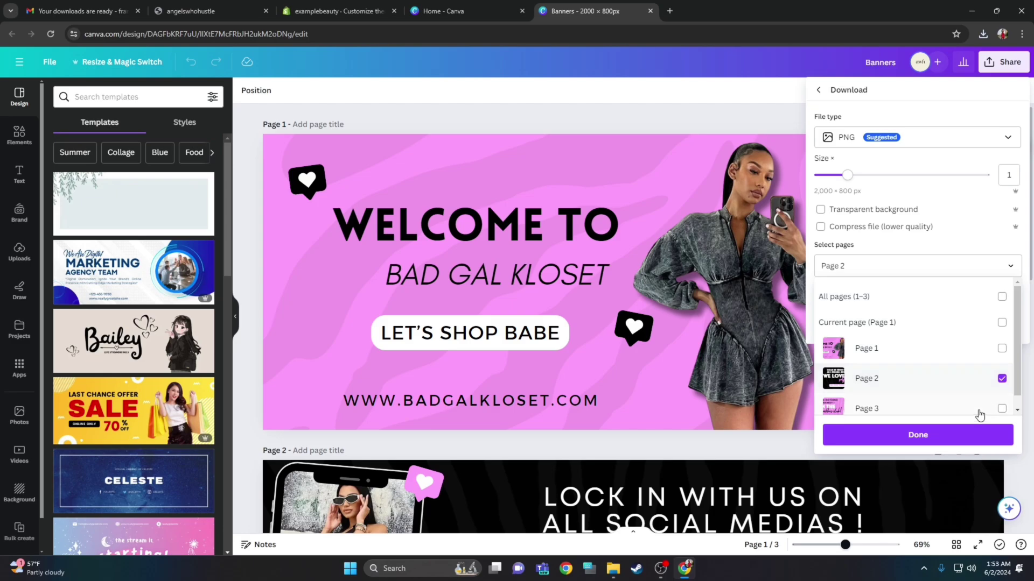
click(918, 435)
click(915, 323)
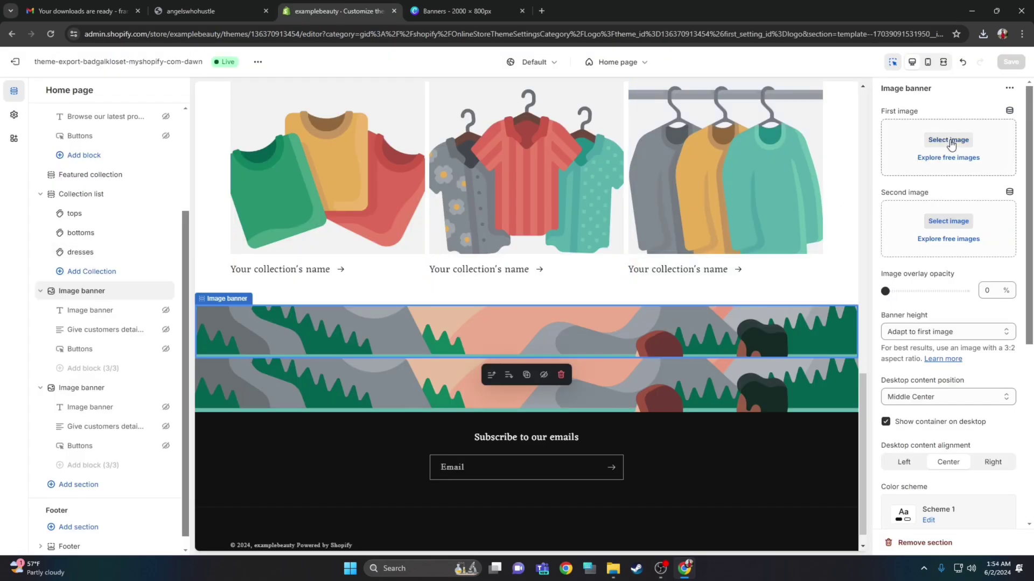
Set Banners_1 ('We Love All Selfies') as the image banner's first image
click(948, 140)
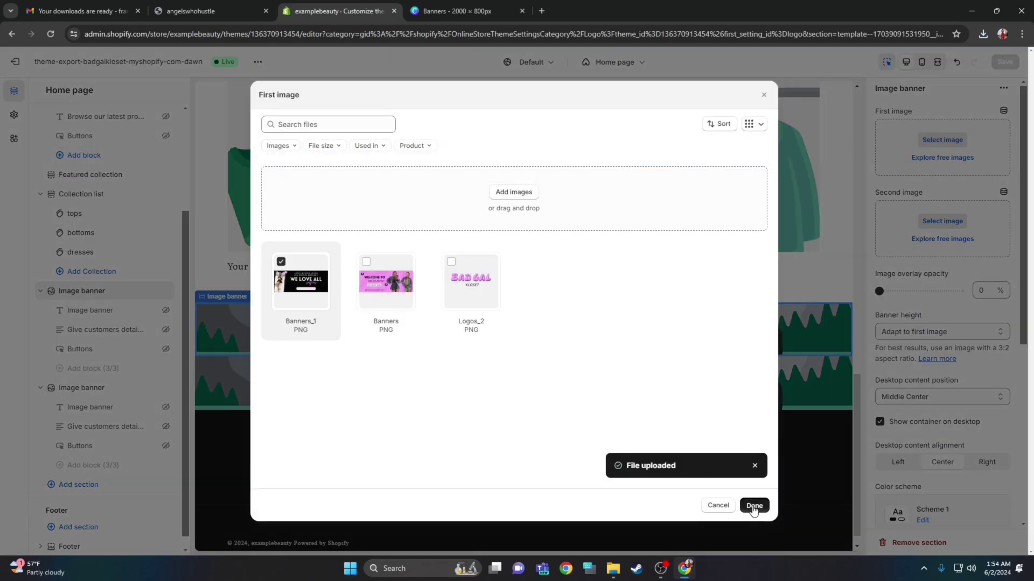
click(754, 507)
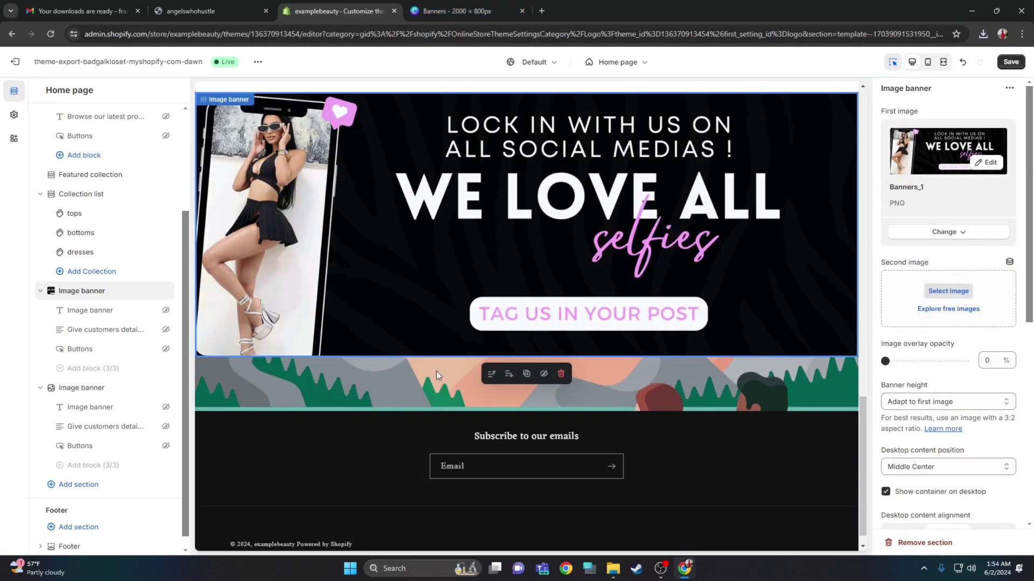
click(436, 393)
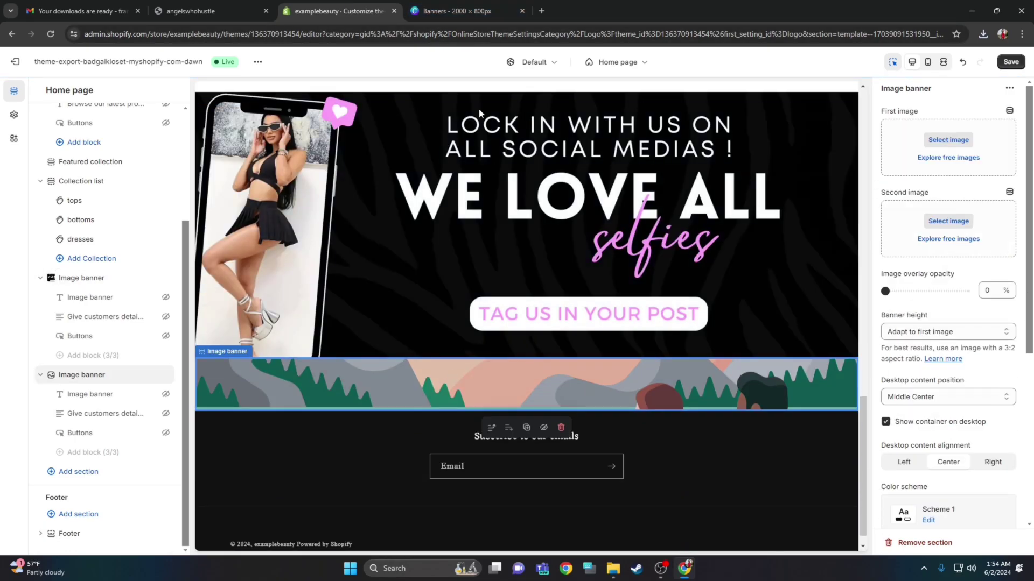
click(476, 12)
click(1005, 65)
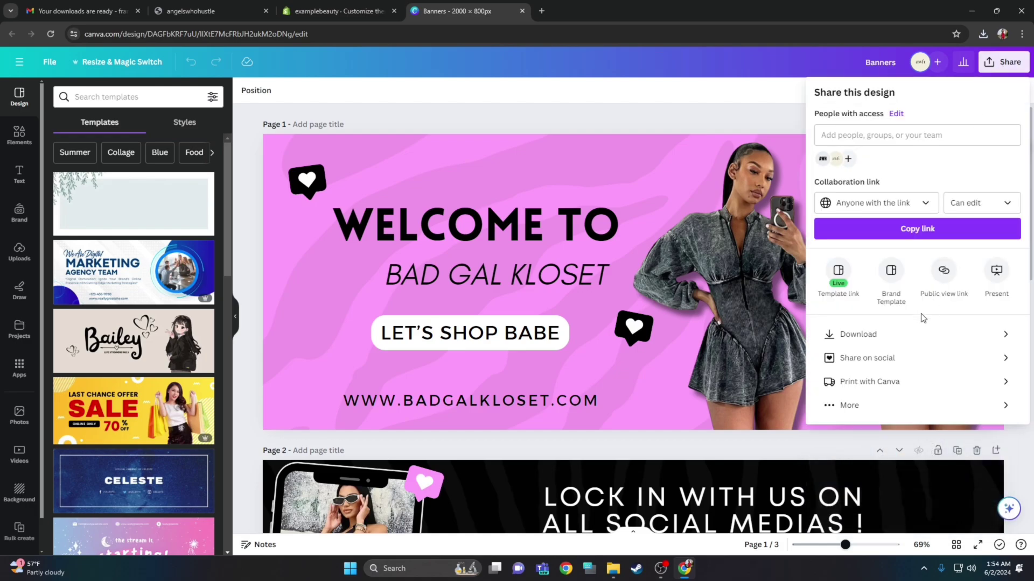
Export only page 3 of the Banners design as a PNG file
click(890, 334)
click(1009, 275)
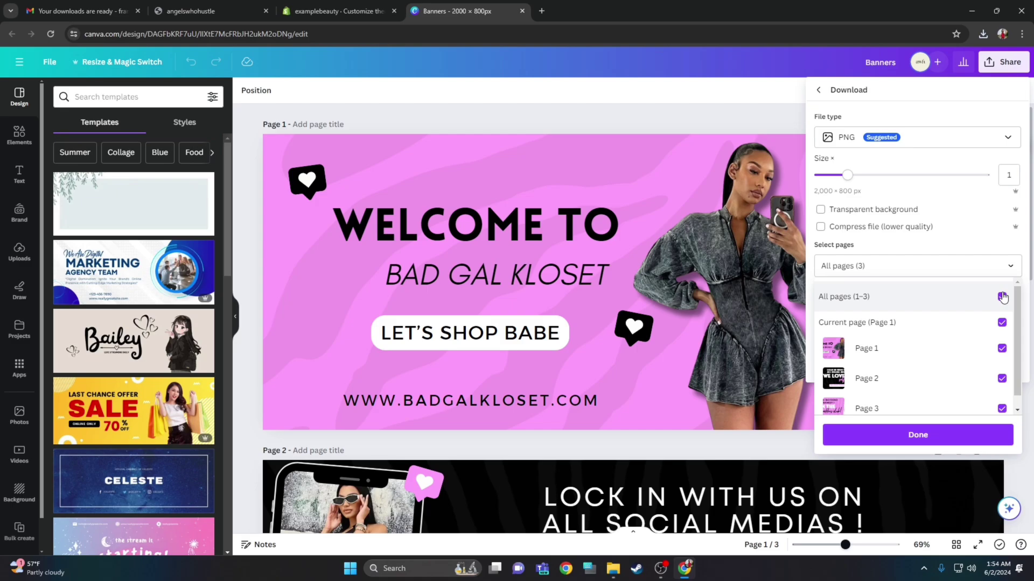
click(1000, 296)
click(1002, 408)
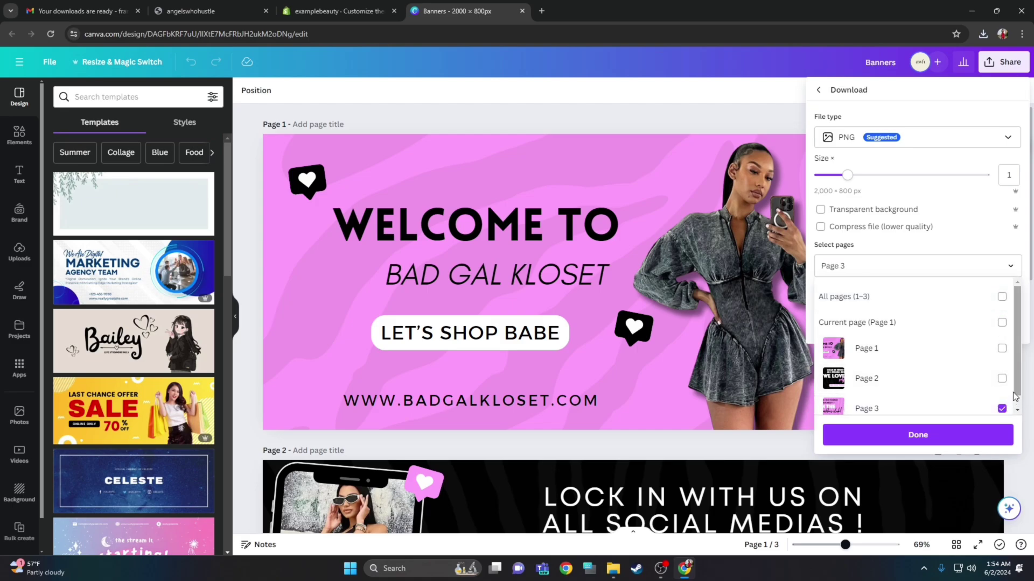
scroll(1004, 398, down, 1)
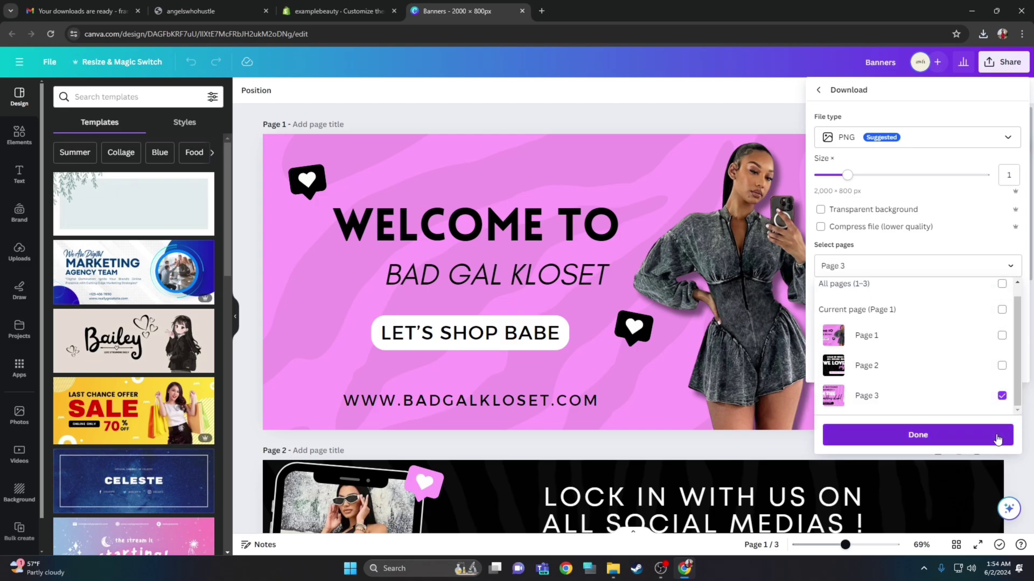
click(998, 438)
click(917, 323)
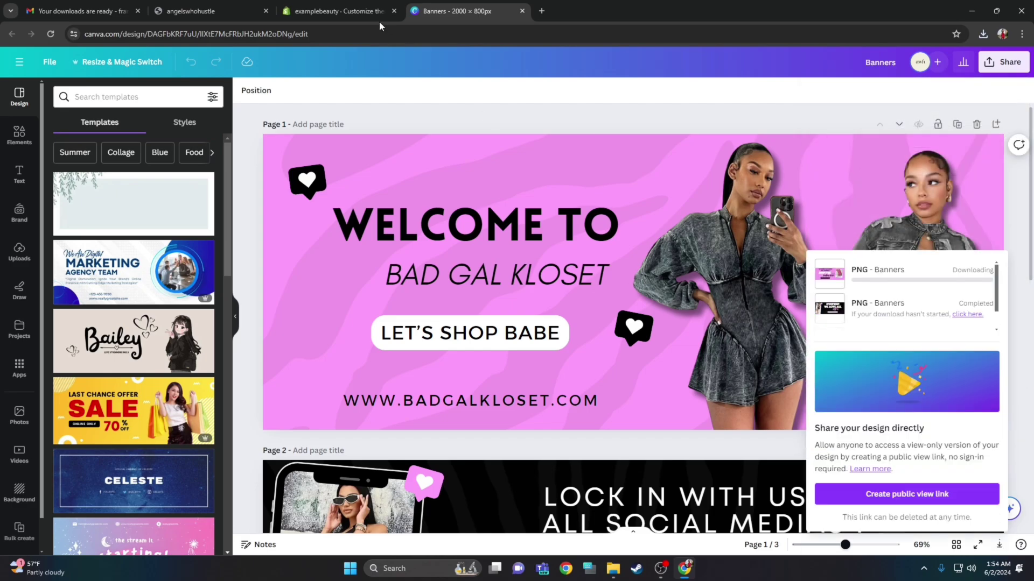
Set Banners_2 as the first image of the lower image banner
click(366, 11)
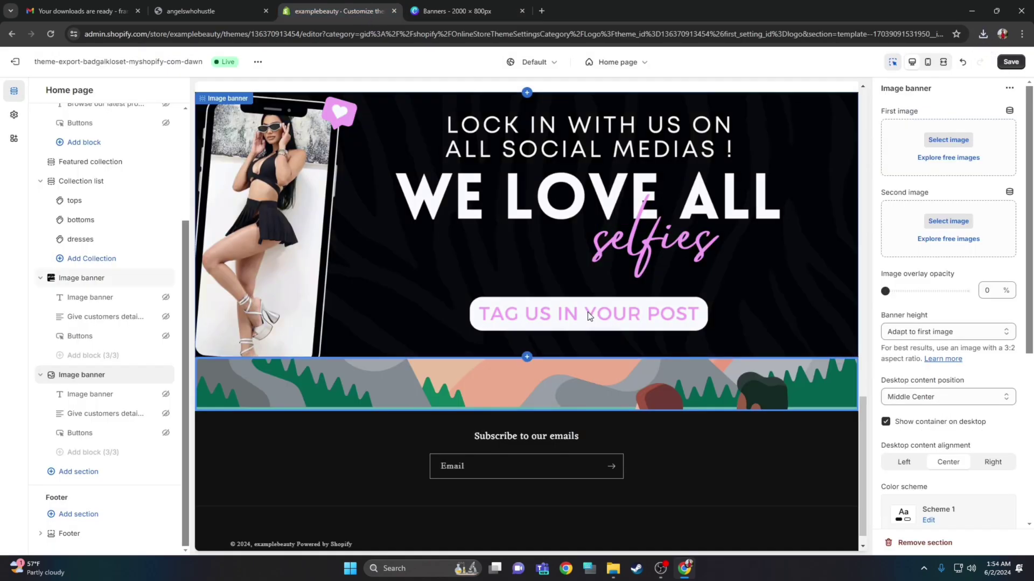
click(942, 141)
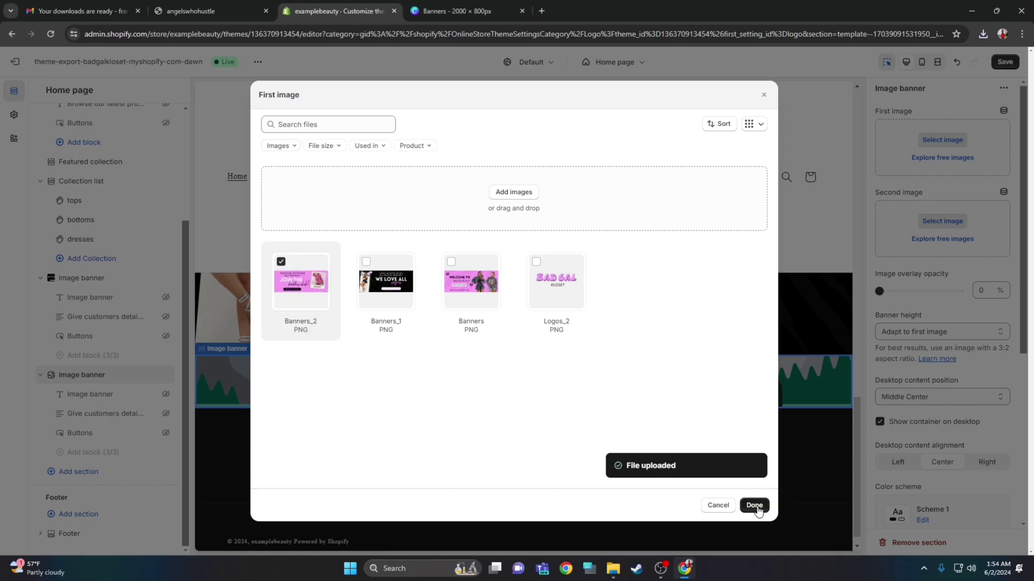
click(755, 505)
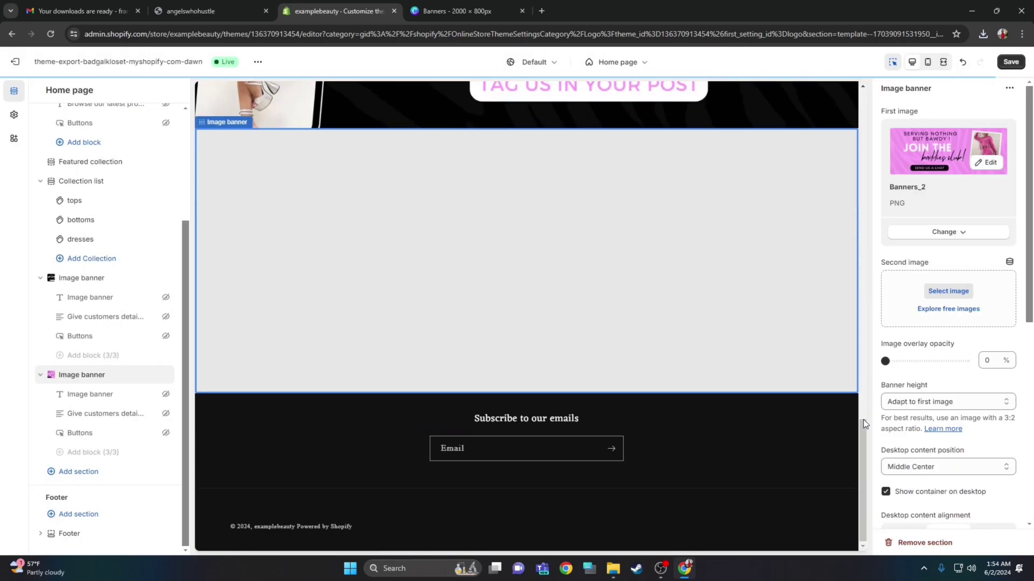
Save the theme changes and select the Collection list section
click(1010, 62)
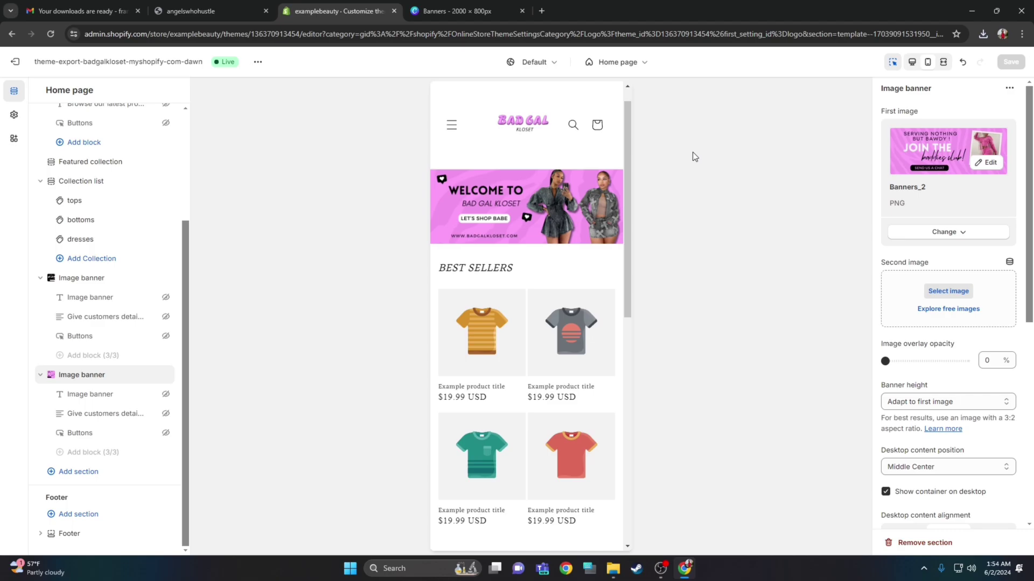
drag(628, 152, 636, 283)
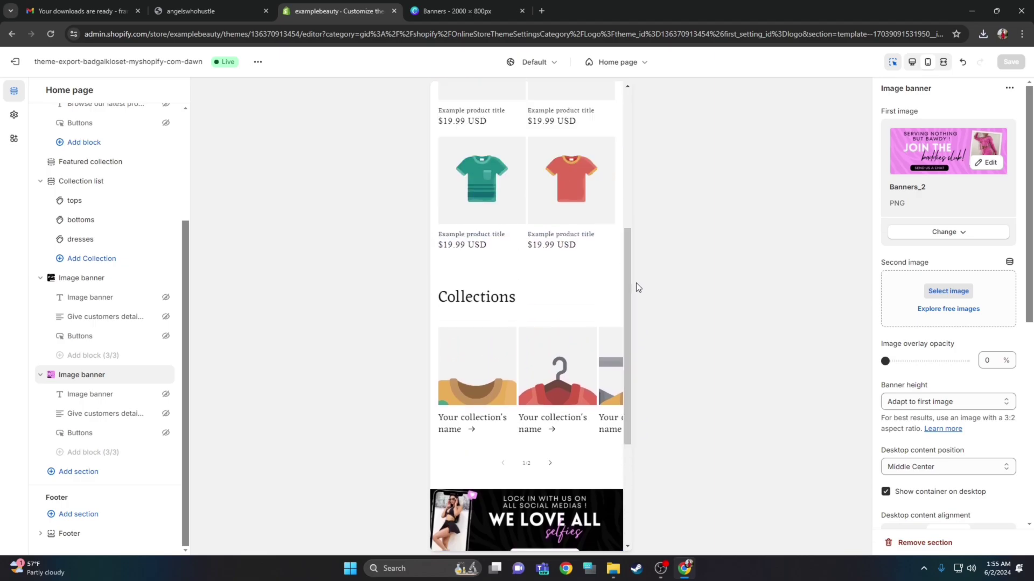
click(490, 314)
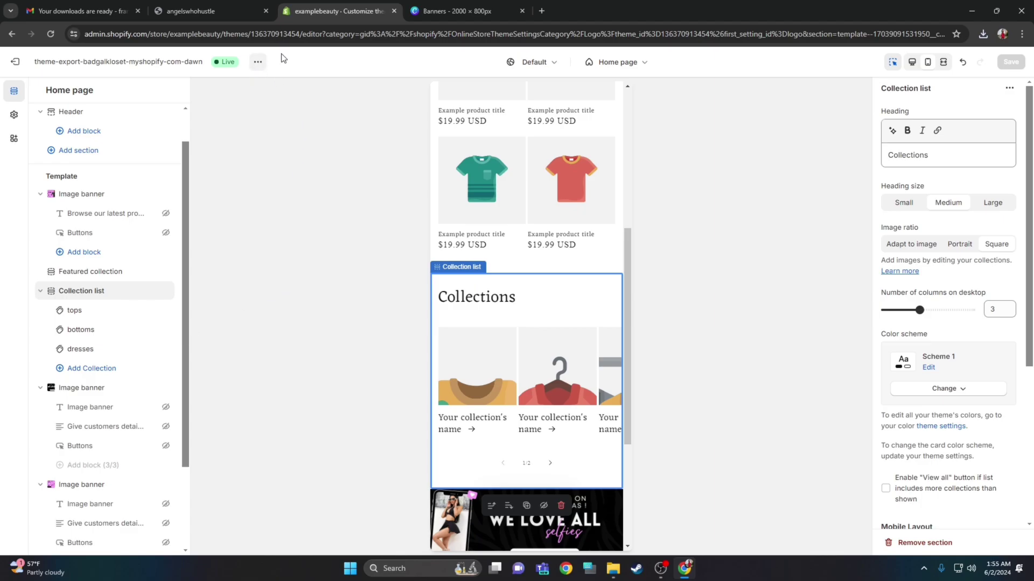
Open the Cover photos design and download only page 1, the Bottoms cover, as PNG
click(451, 12)
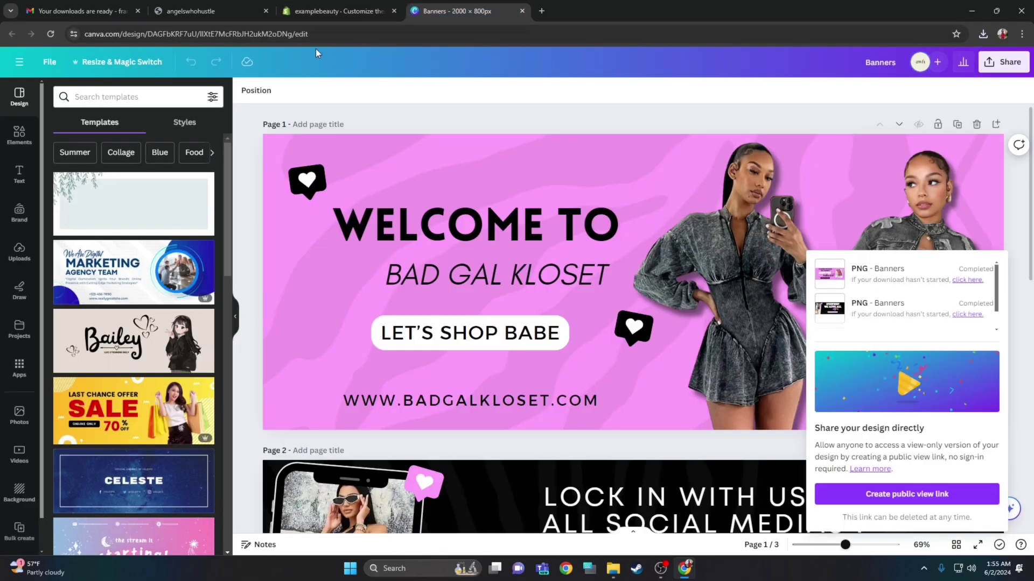
click(19, 64)
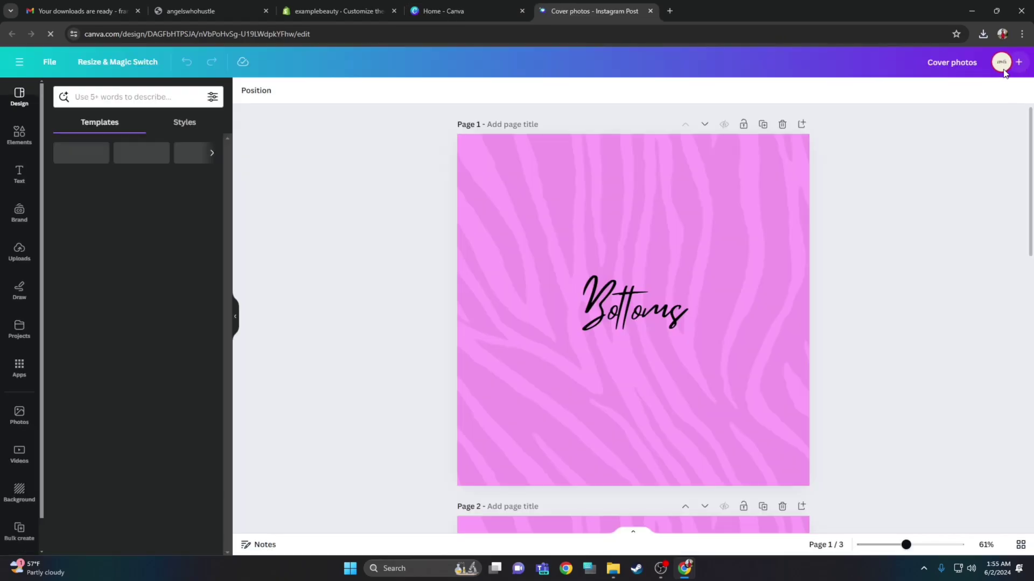
click(1003, 65)
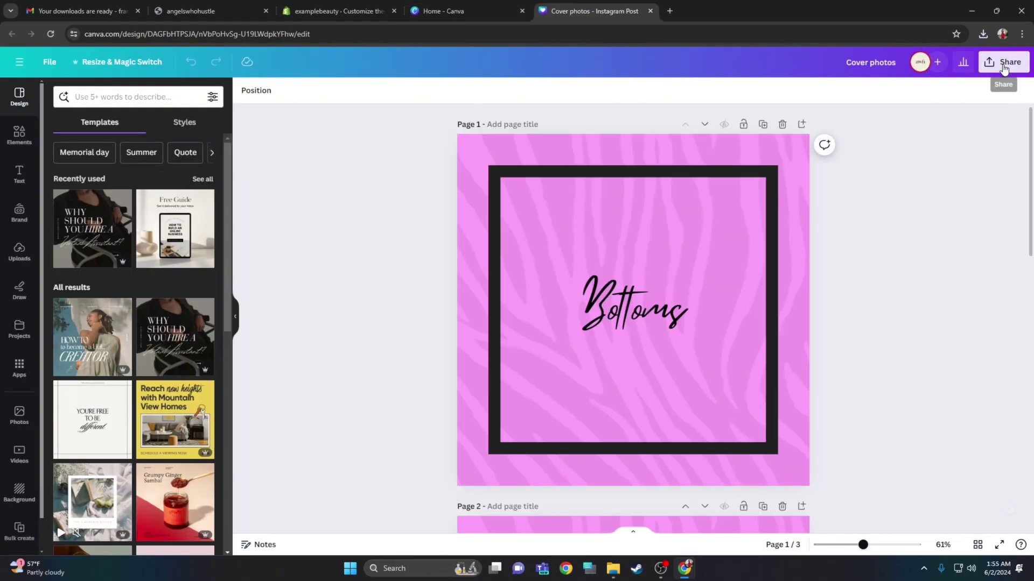
click(855, 334)
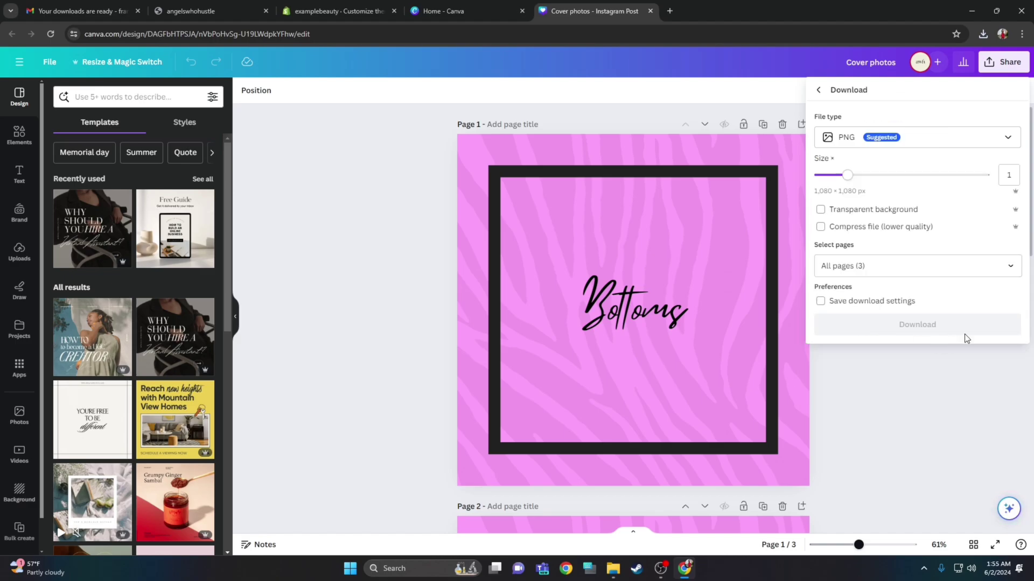
click(1007, 266)
click(1003, 297)
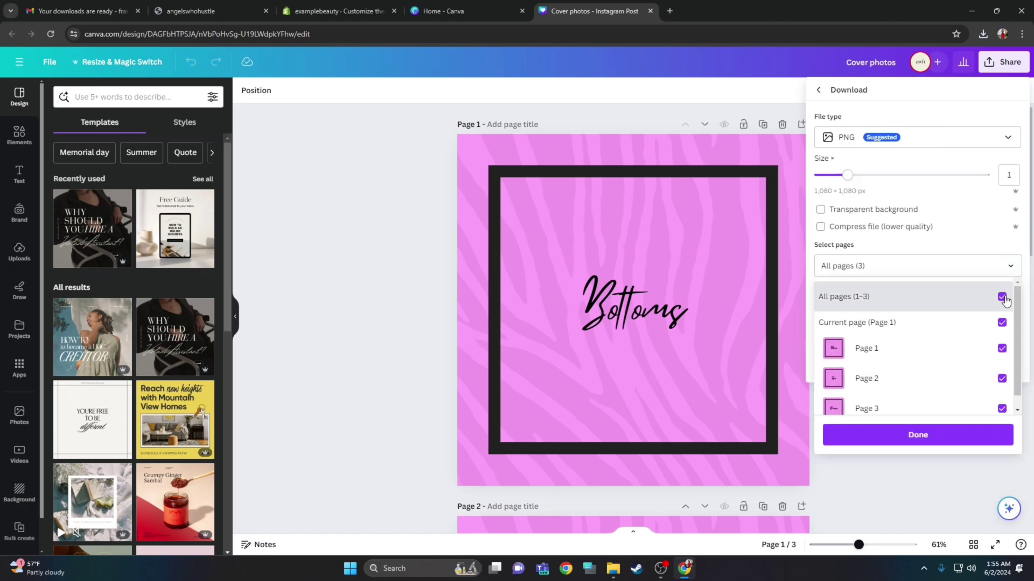
click(1001, 350)
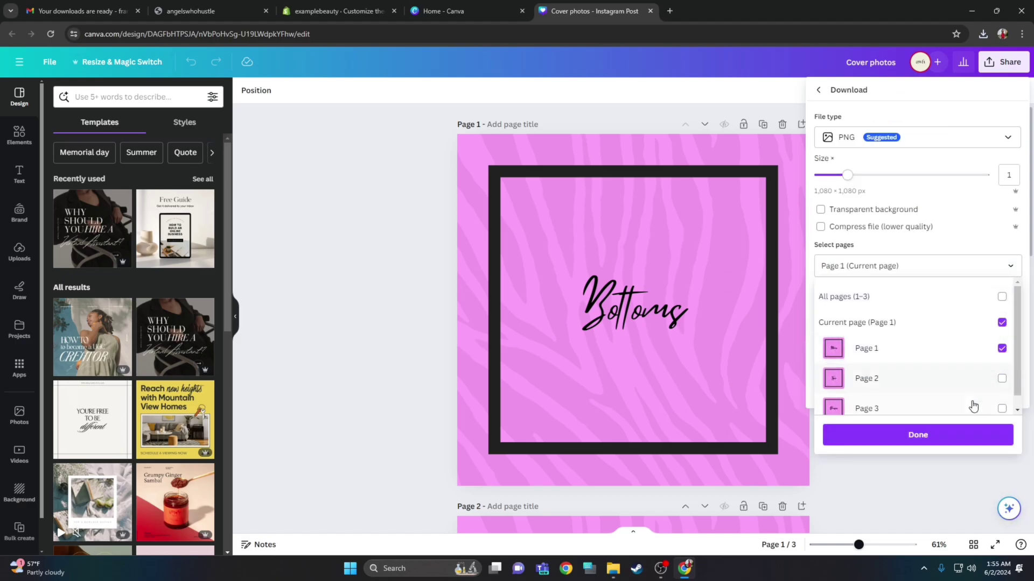
click(960, 436)
click(934, 325)
Go from the theme editor to the admin's Products > Collections list
click(338, 11)
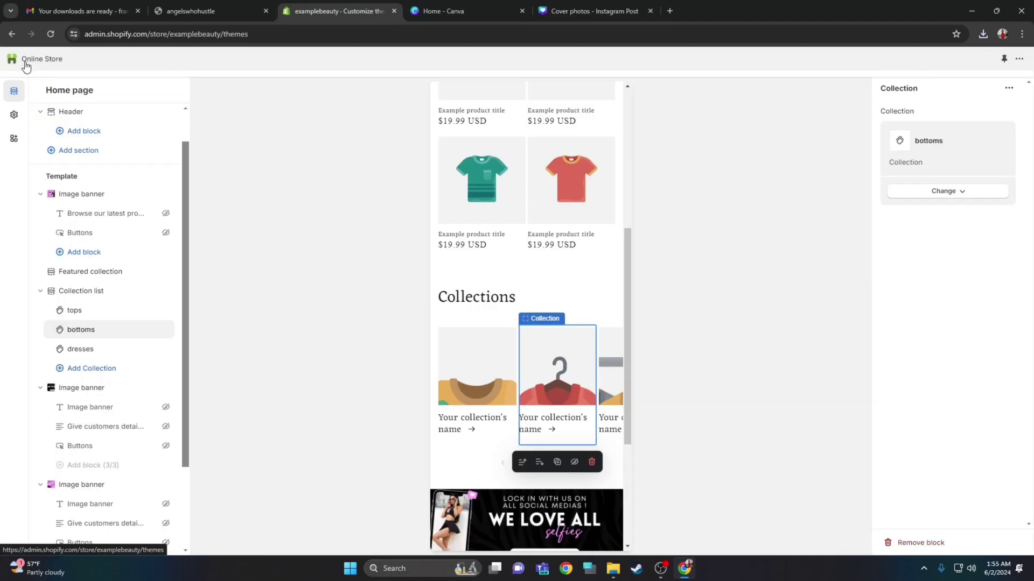
click(27, 63)
click(49, 124)
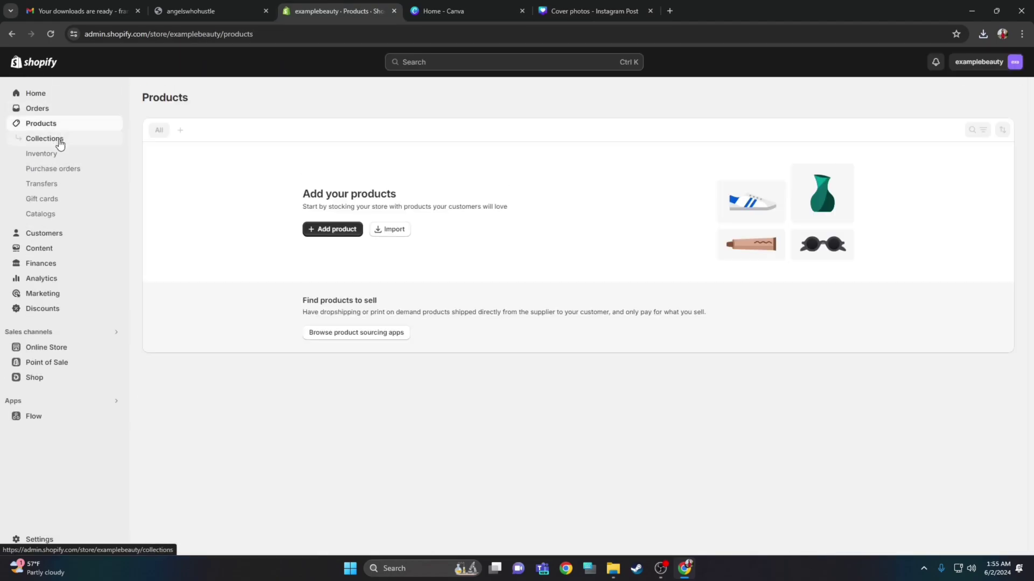
click(60, 143)
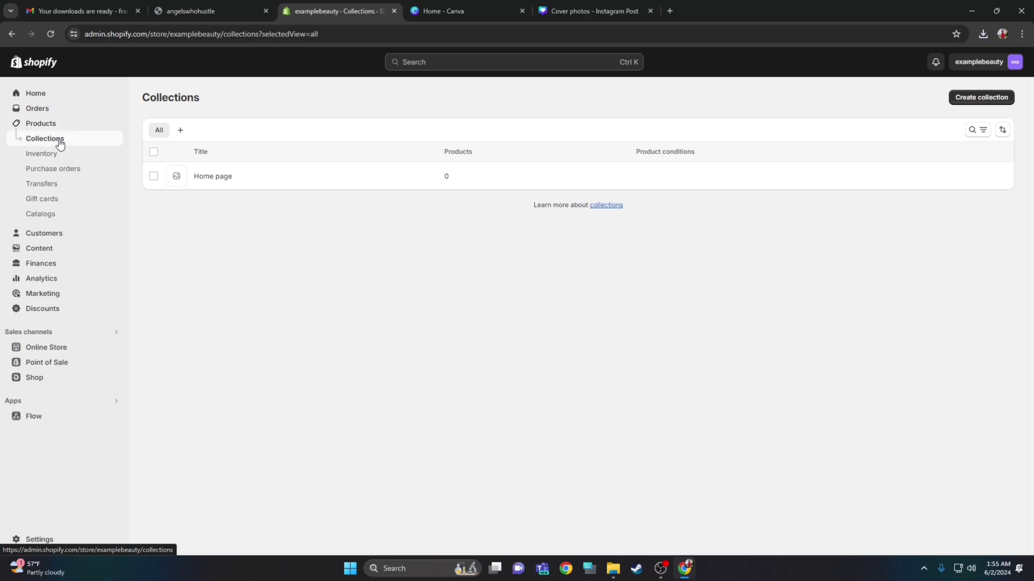
Create and save a 'Bottoms' collection with the Bottoms cover image, then start another collection
click(982, 102)
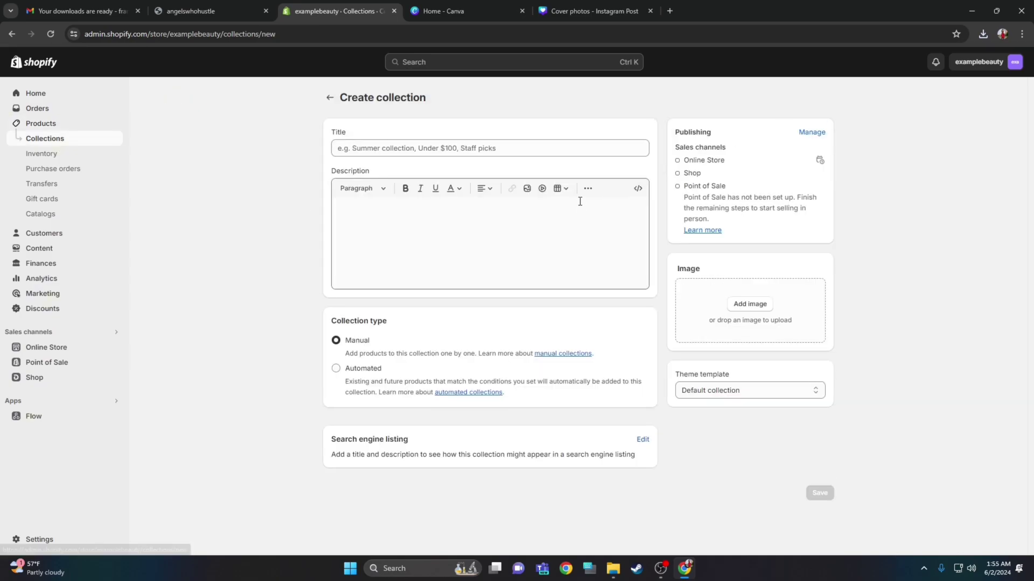
click(457, 149)
text(Bottoms)
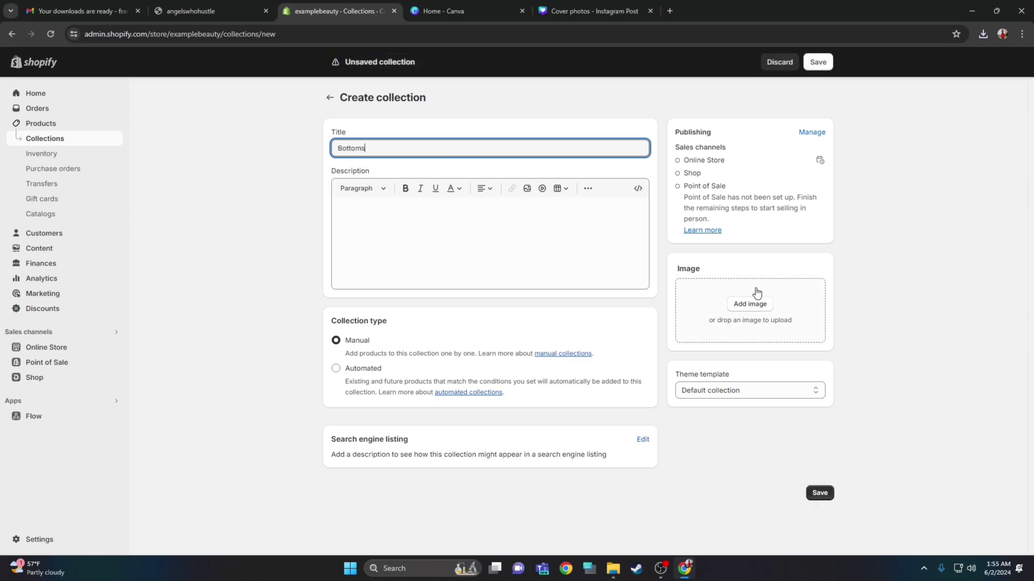
click(756, 304)
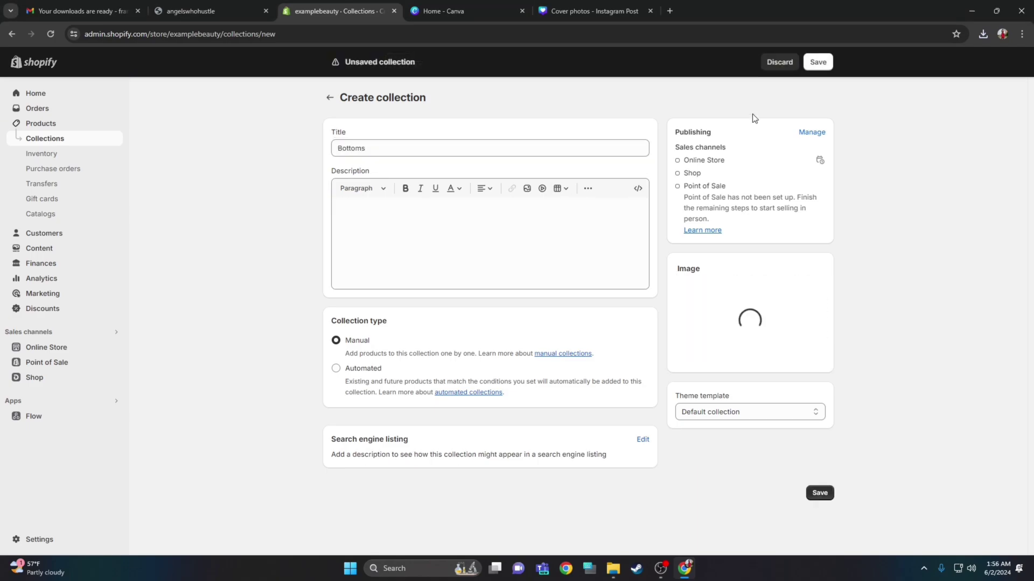
click(817, 63)
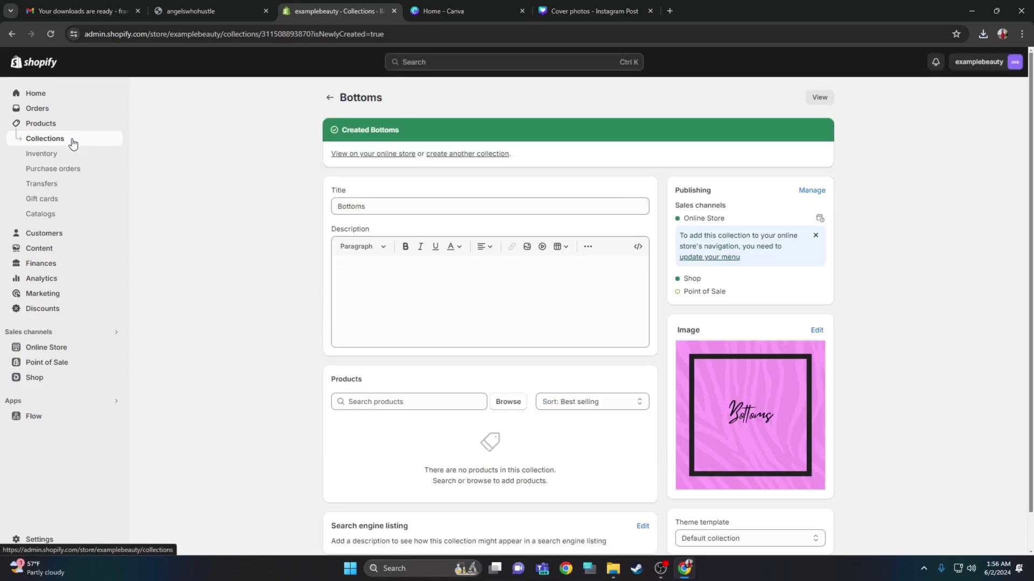
click(444, 154)
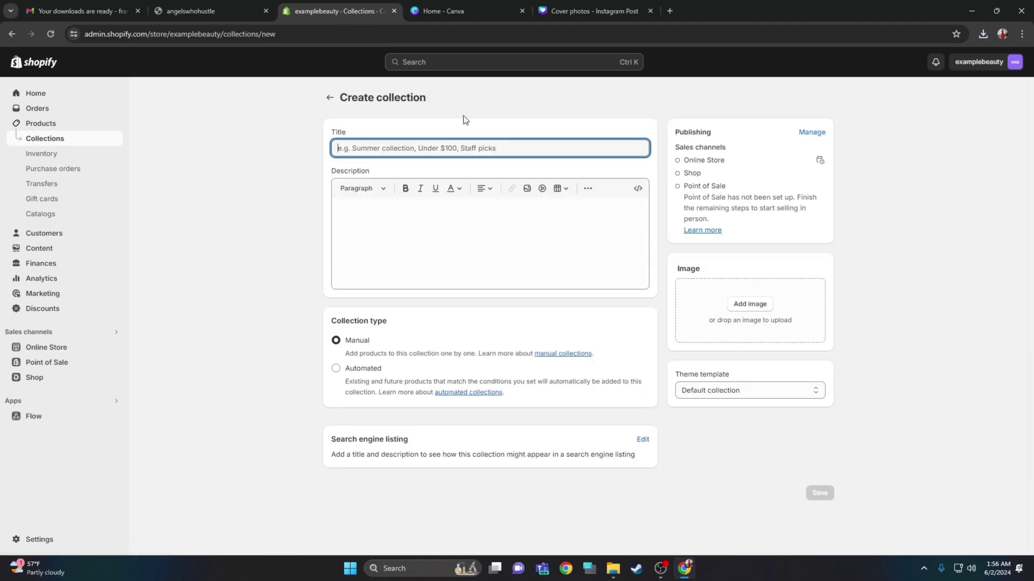
In the Cover photos design, narrow the PNG download to Page 2, the Tops cover
click(609, 11)
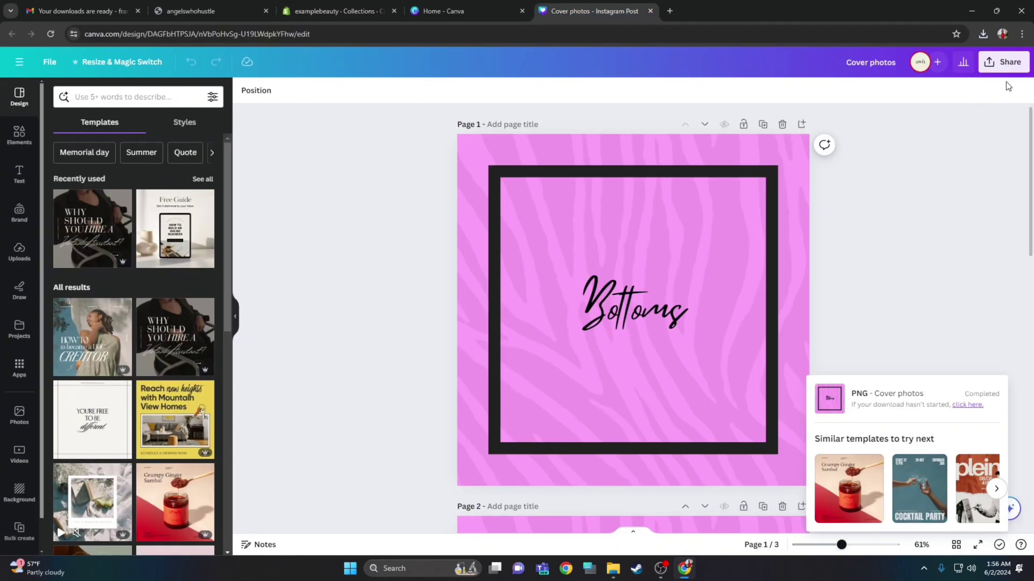
drag(1032, 123, 1011, 275)
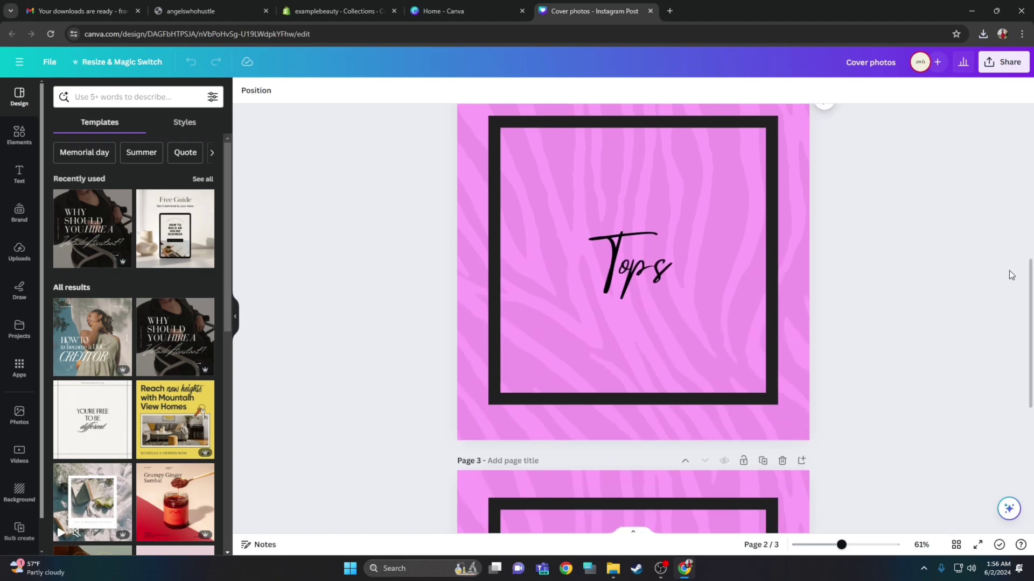
drag(829, 545, 802, 544)
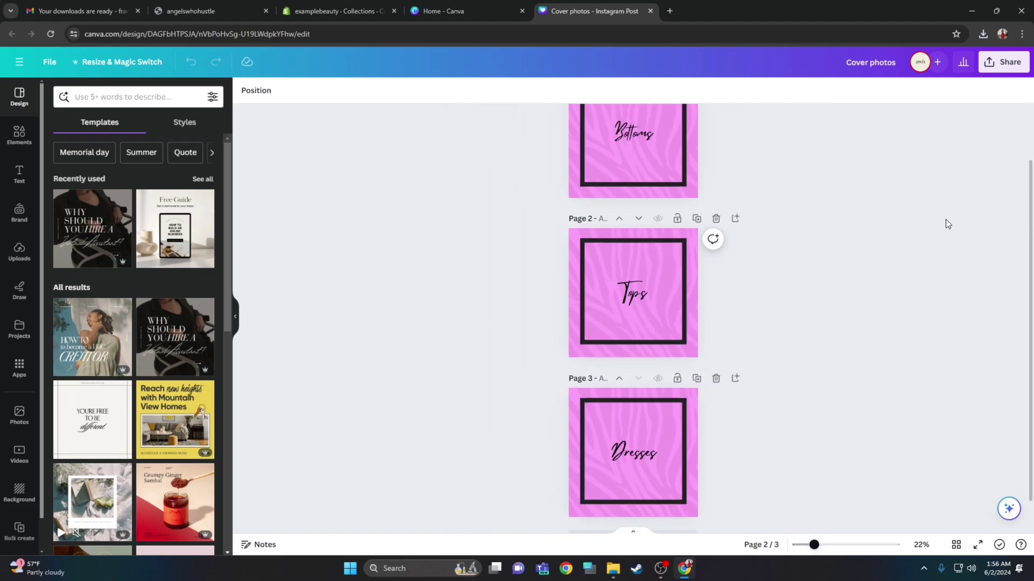
click(1007, 62)
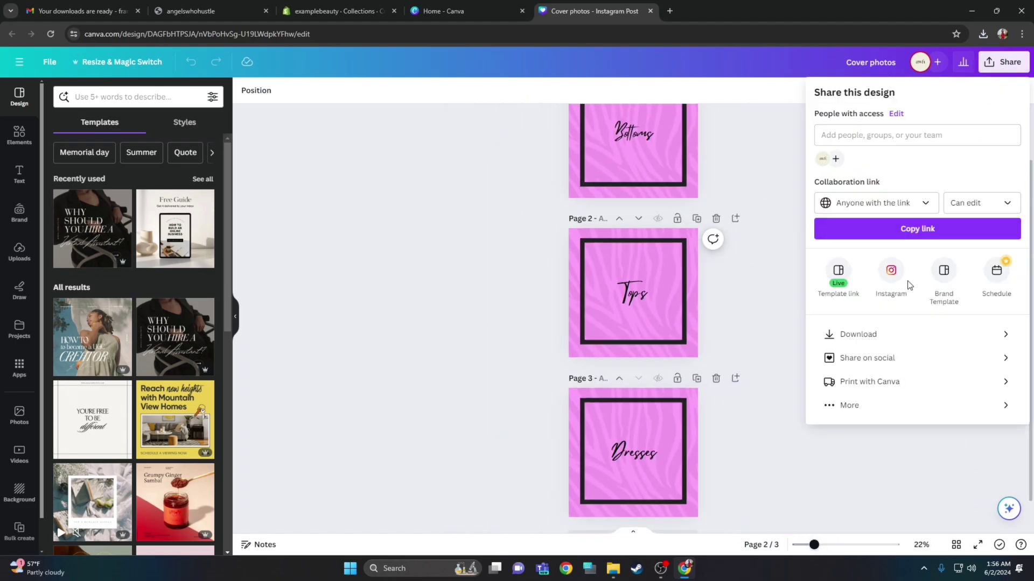
click(860, 334)
click(1007, 266)
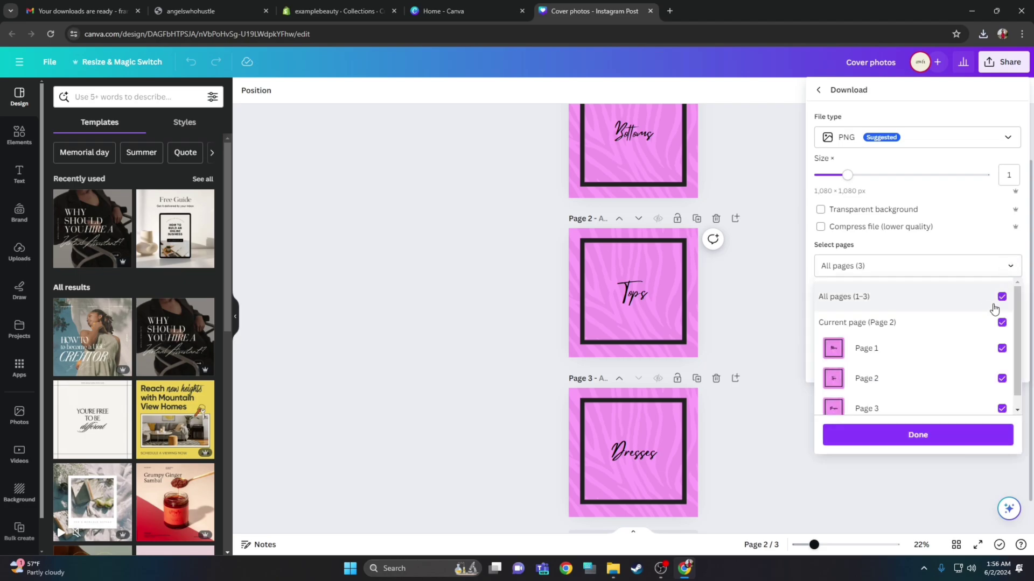
click(1001, 296)
click(1002, 378)
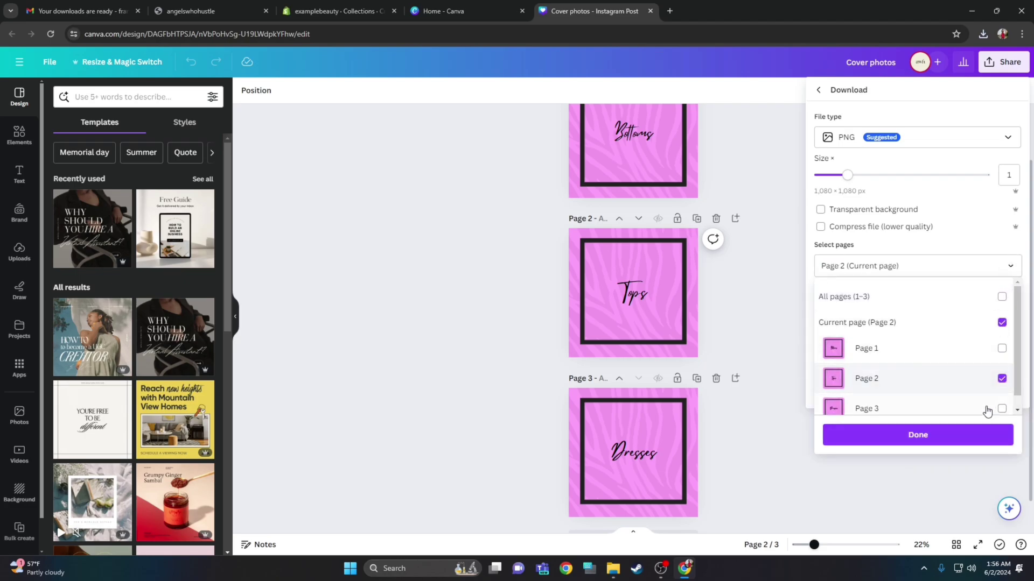
click(969, 437)
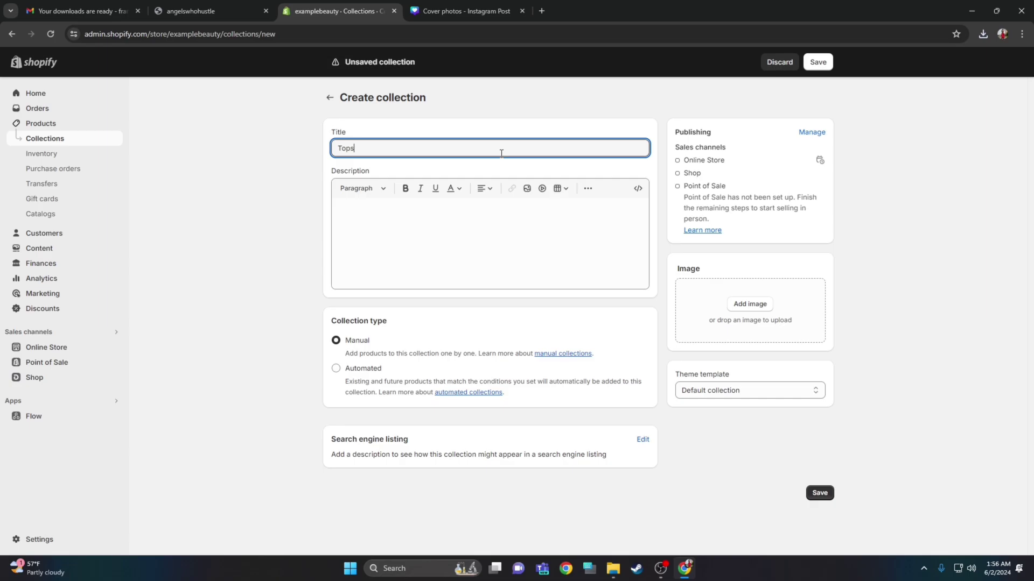
Save the Tops collection with its cover image and check the home page collection list in the theme editor
click(743, 305)
click(818, 62)
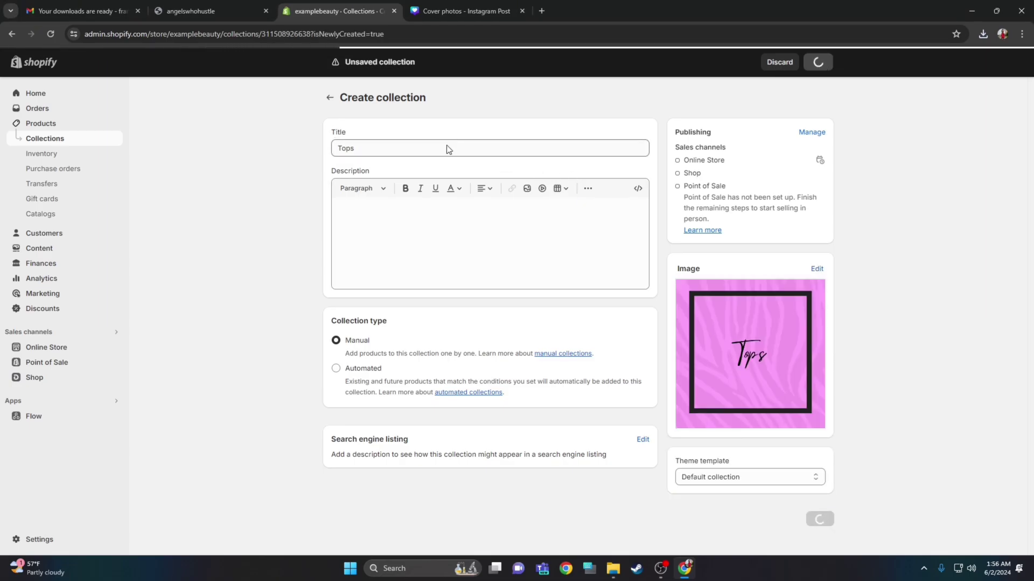
click(54, 349)
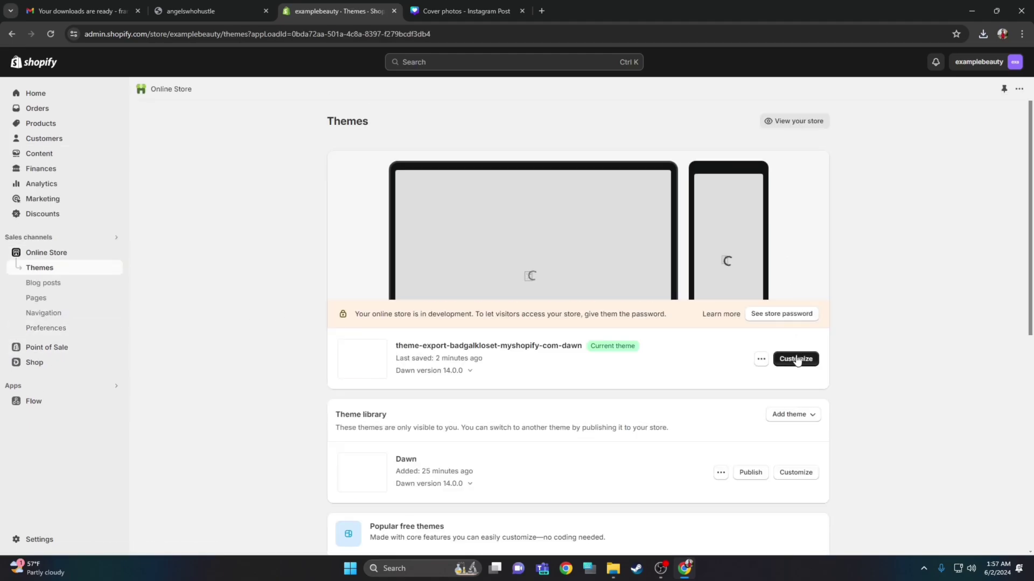
click(795, 359)
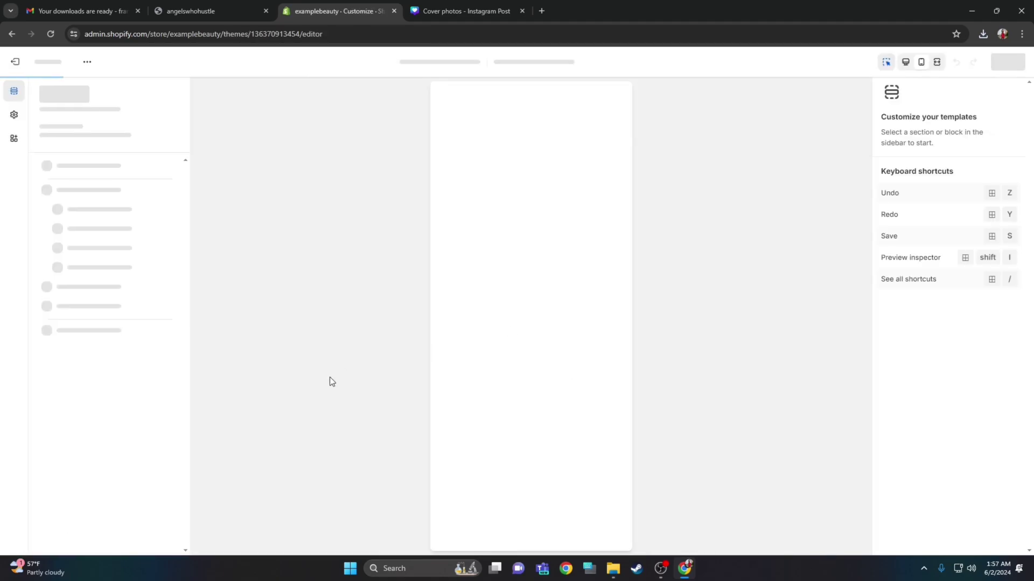
drag(625, 270, 629, 396)
scroll(539, 323, down, 3)
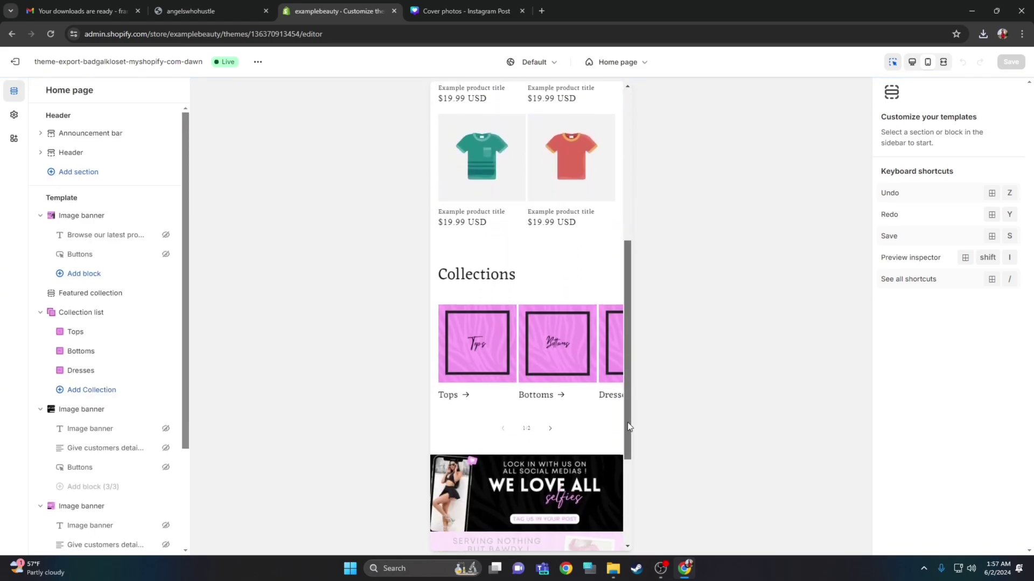
click(91, 293)
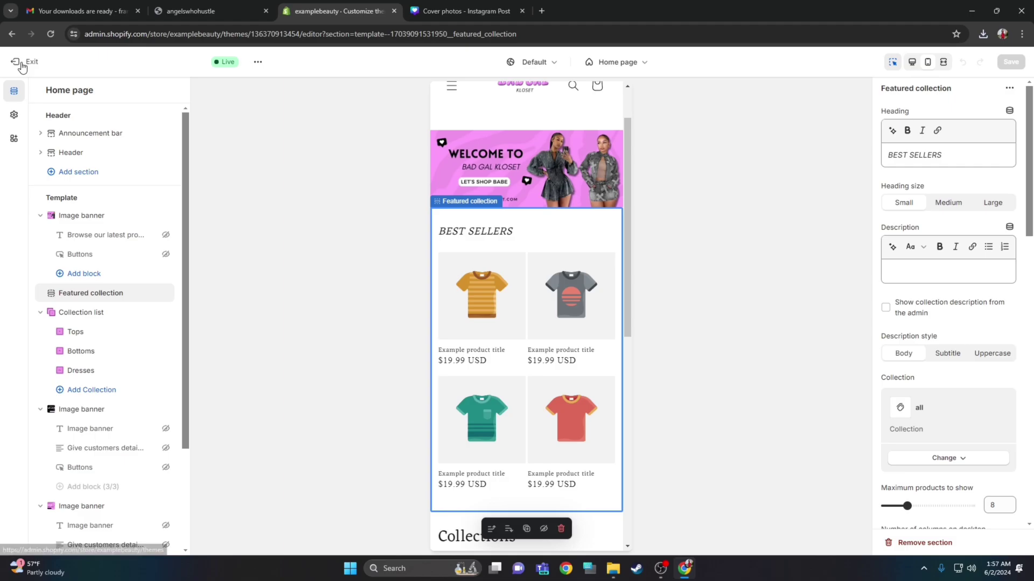
click(15, 61)
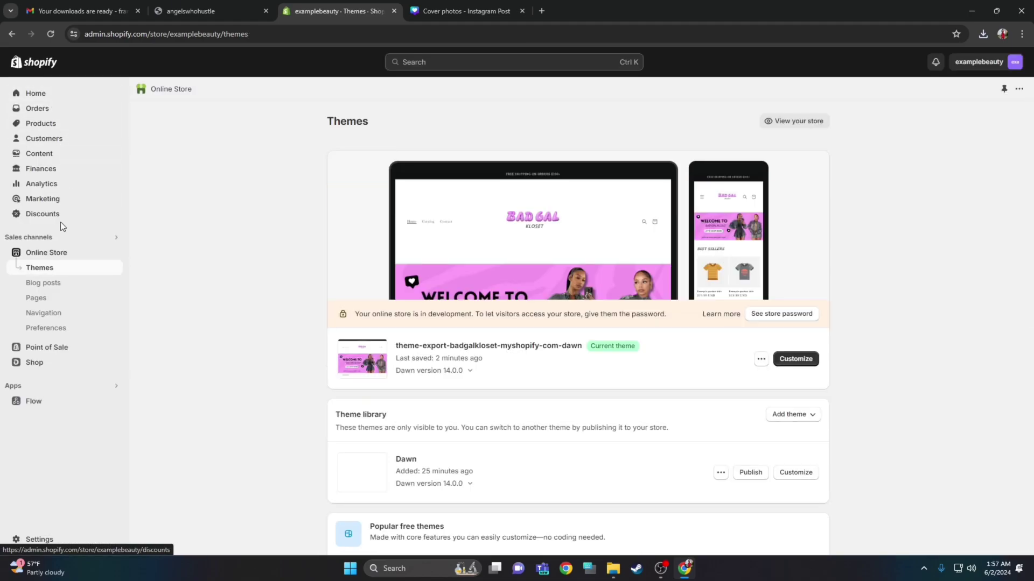
Search the App Store for 'dser' and install DSers-AliExpress Dropshipping, closing leftover tabs
click(69, 242)
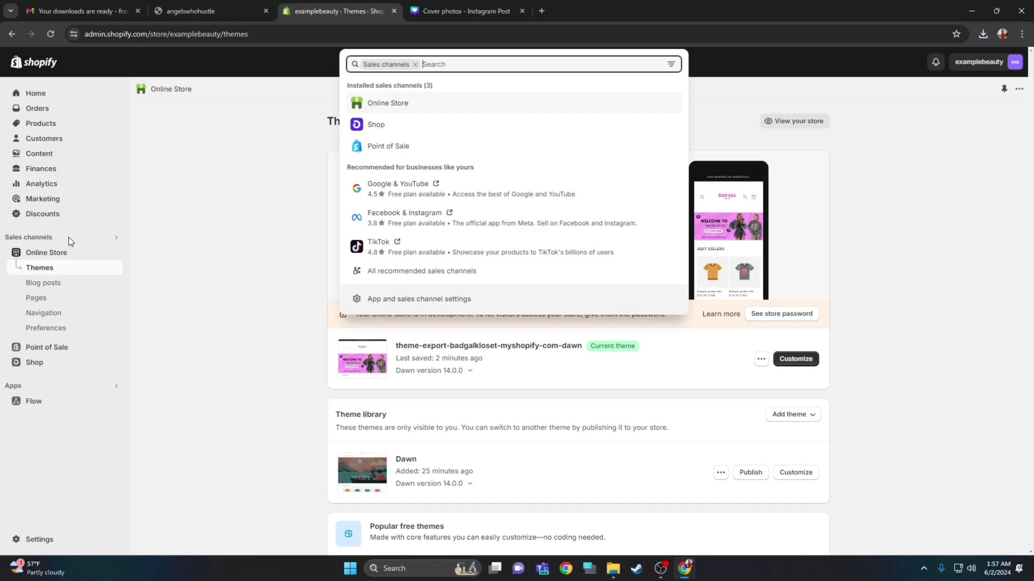
text(dser)
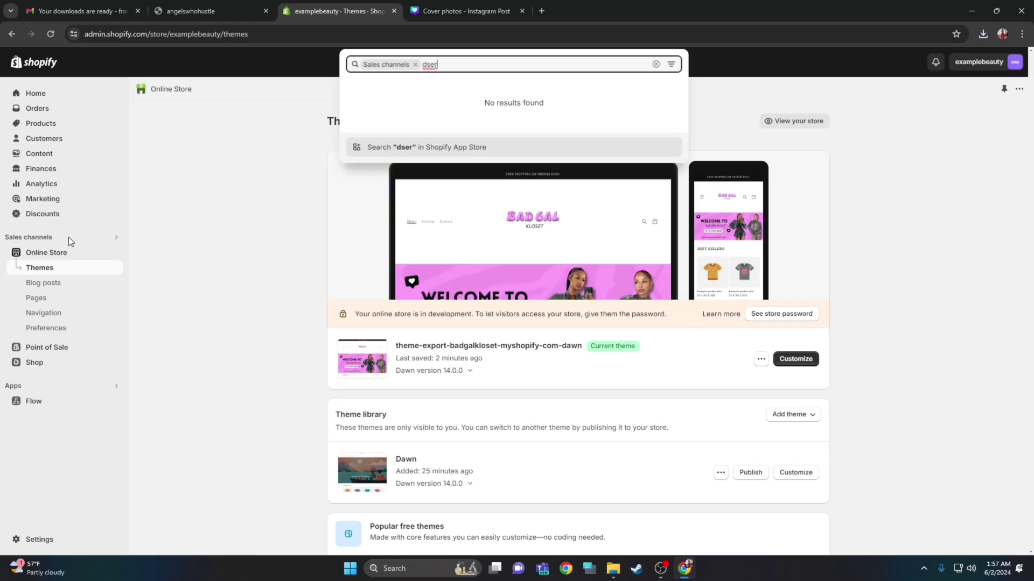
key(Return)
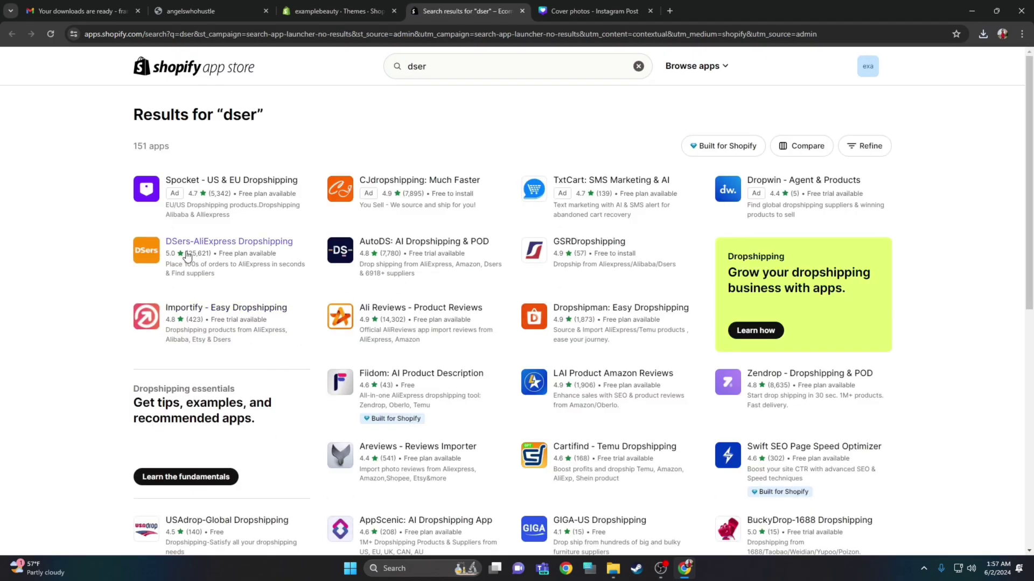
click(240, 243)
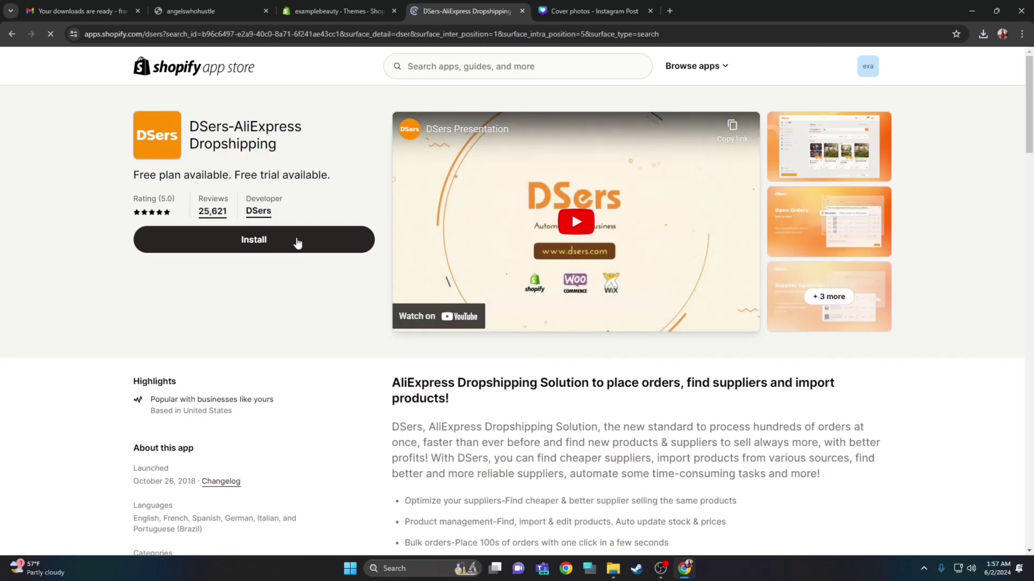
click(298, 242)
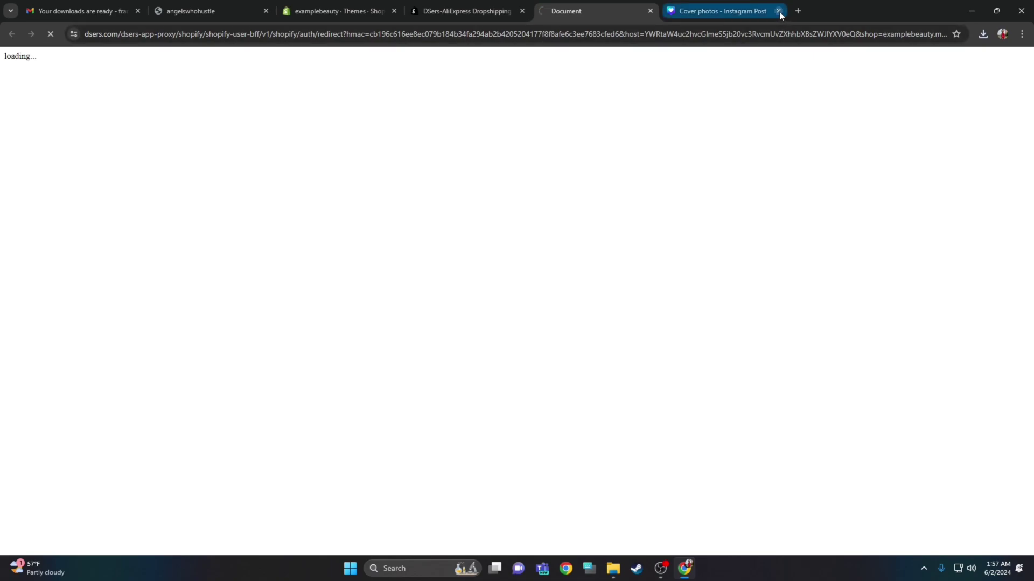
click(780, 11)
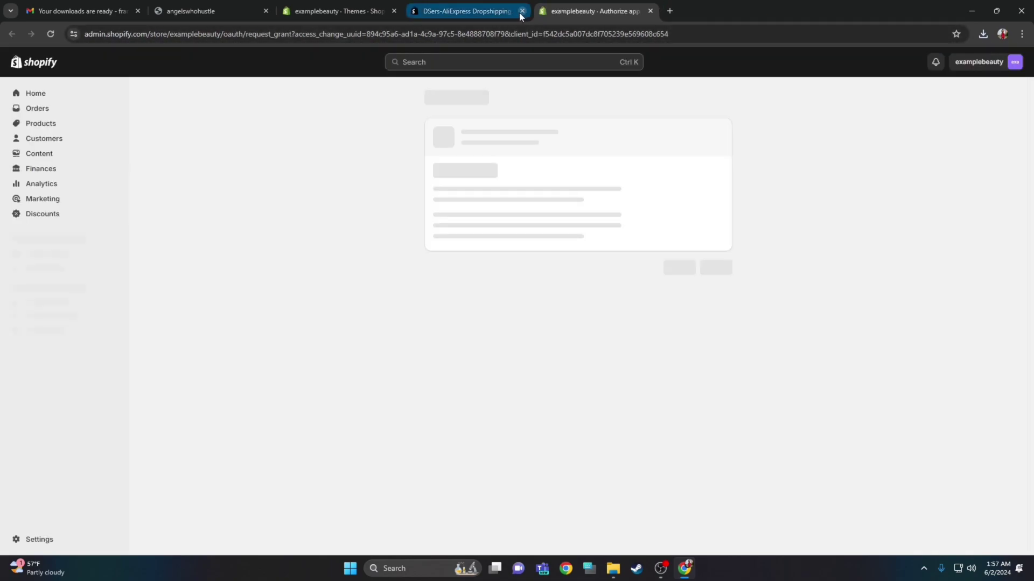
click(522, 11)
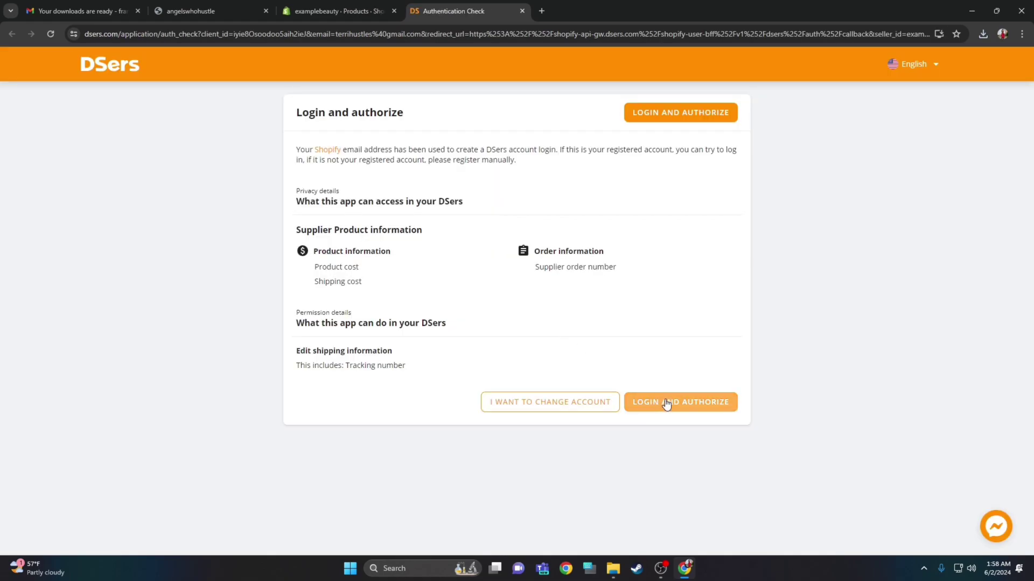
Authorize DSers, create the DSers account with a password, and pick the free Basic plan
click(667, 403)
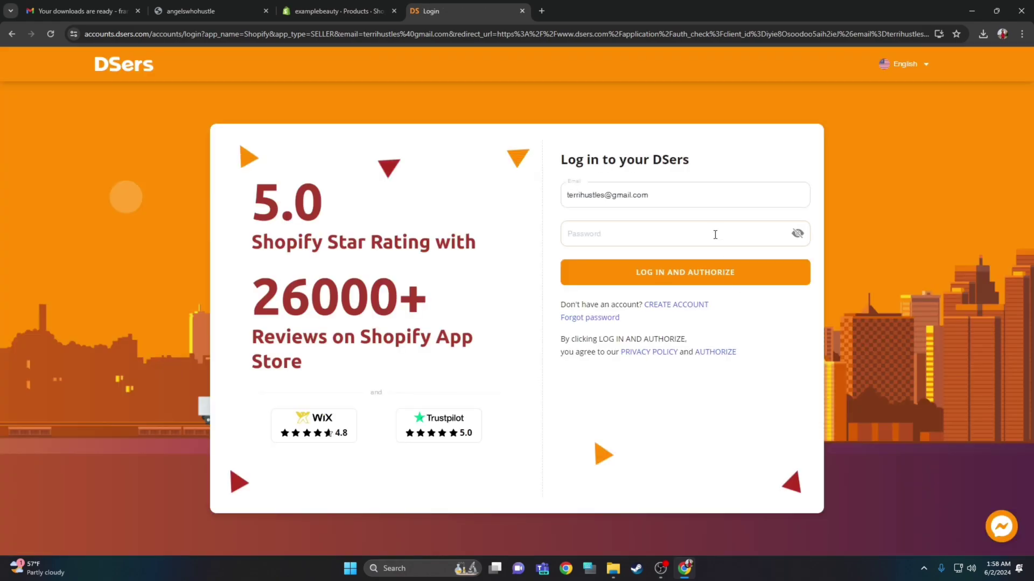
click(715, 234)
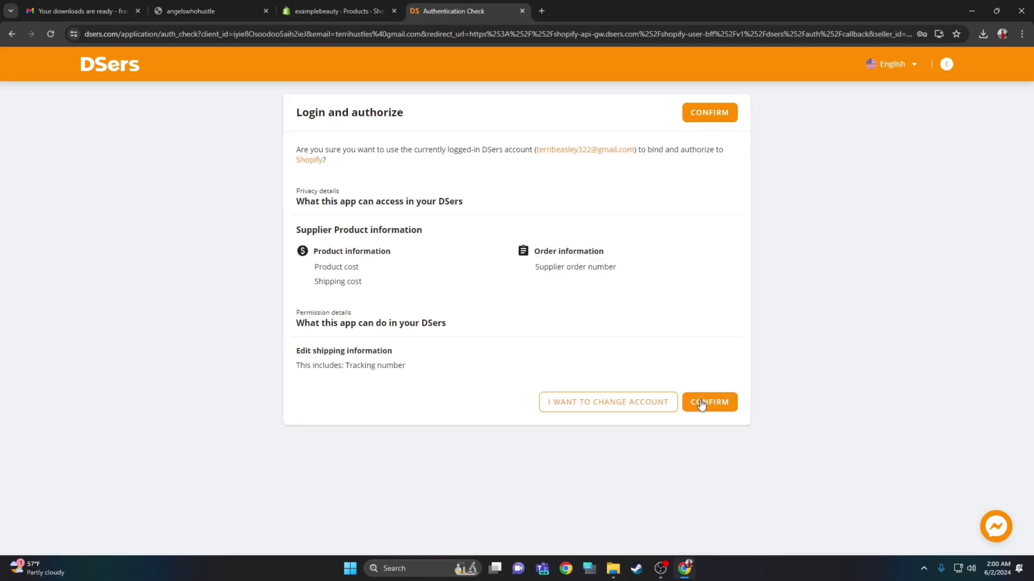
click(701, 403)
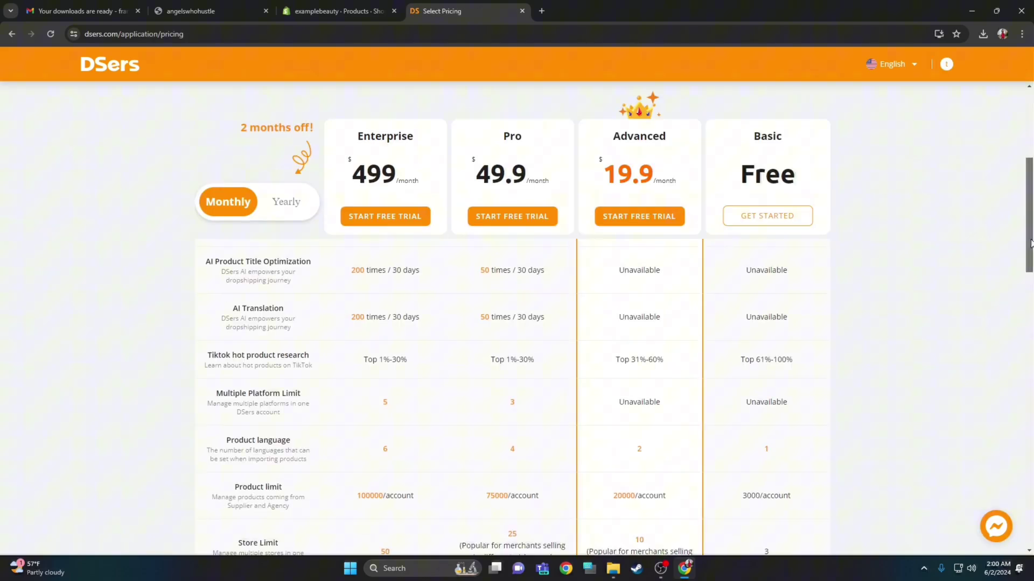
click(782, 218)
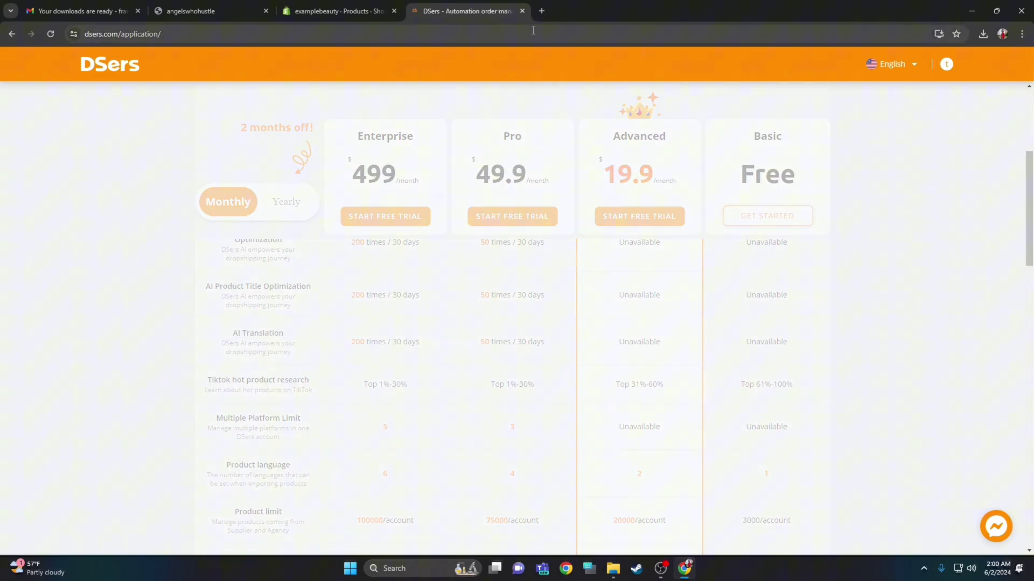
Search Google for 'aliexpress' in a new tab and open the AliExpress site
click(541, 14)
text(aliexpress)
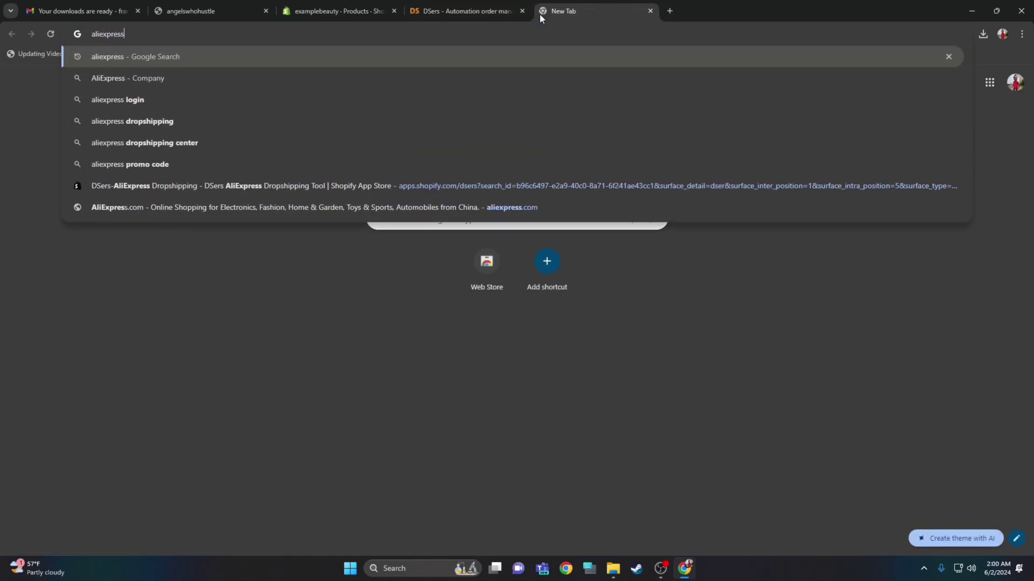
key(Return)
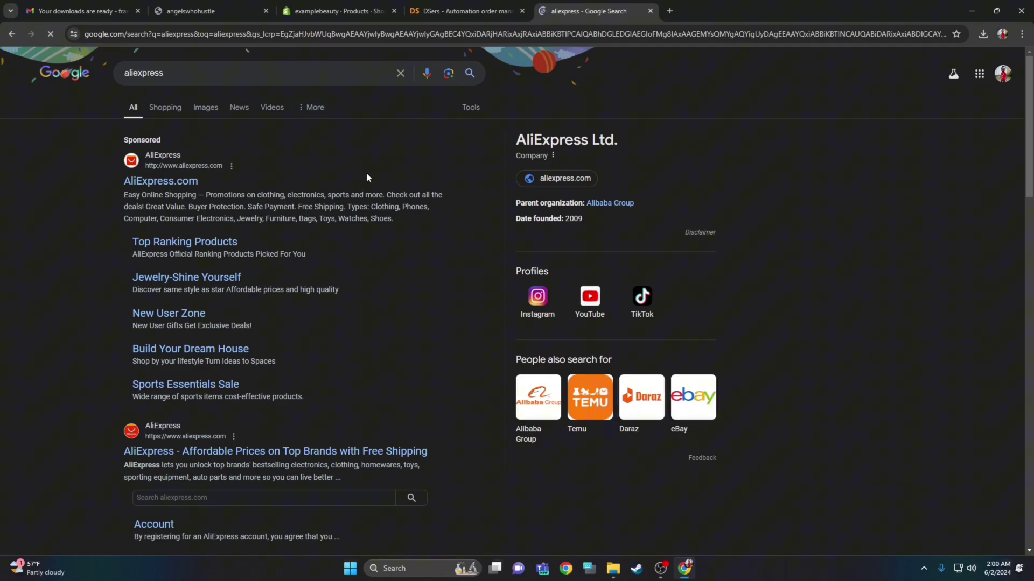
click(181, 459)
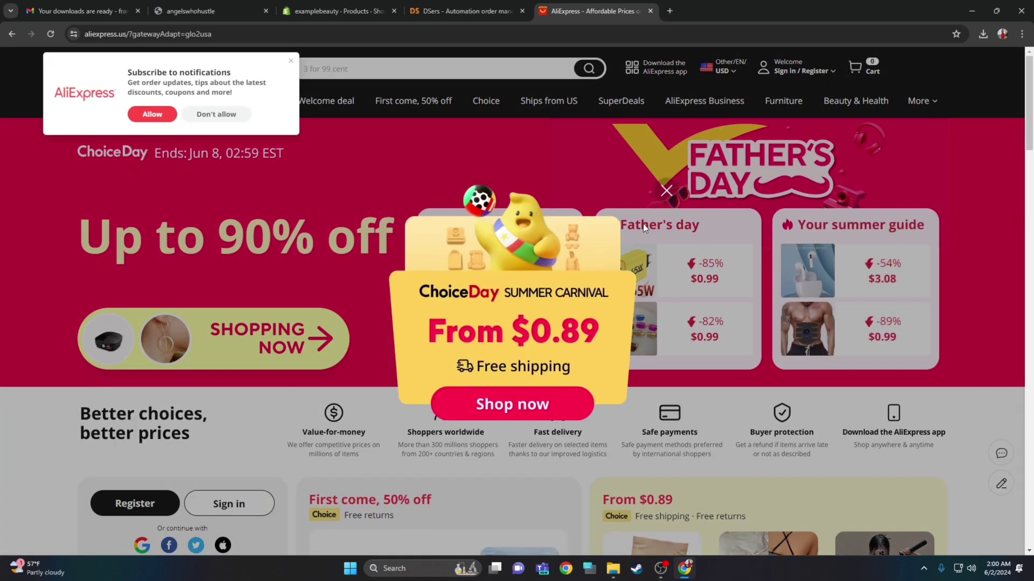
Dismiss the ChoiceDay promo and notifications prompt, then start signing in
click(667, 191)
click(290, 63)
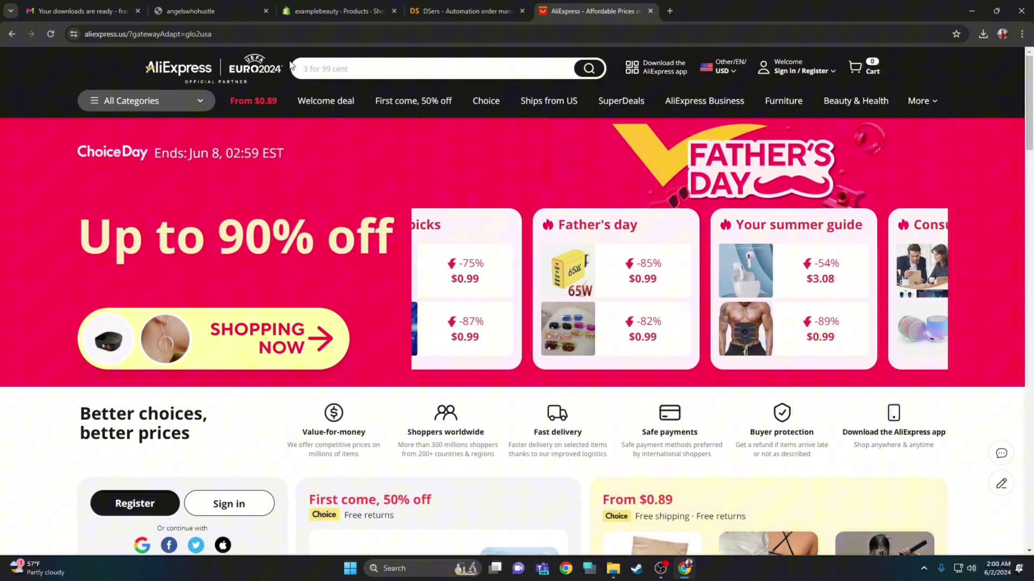
mouse_move(798, 73)
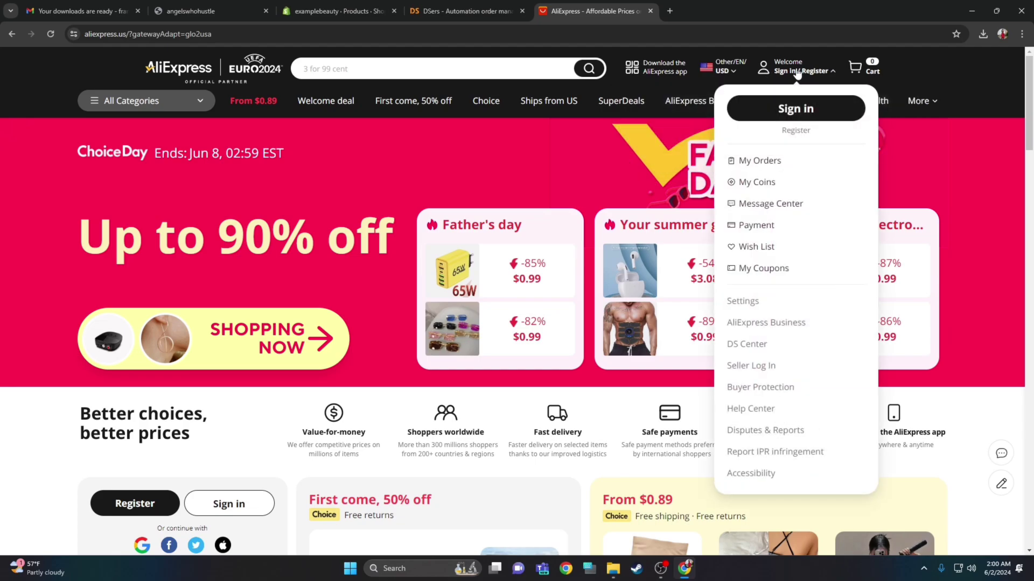
click(793, 109)
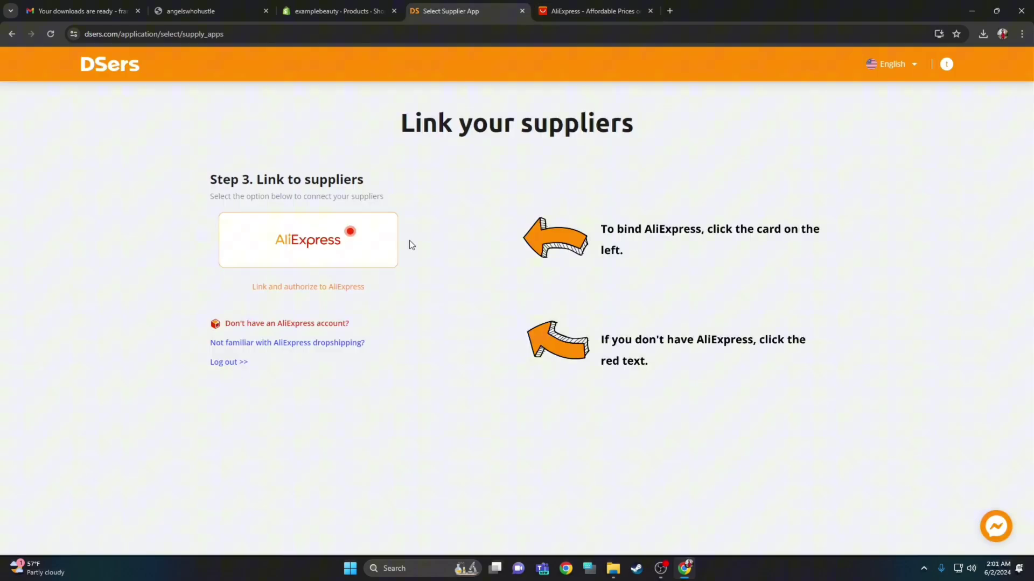
Link AliExpress as the DSers supplier by logging in and authorizing, saving the password in the browser
click(354, 243)
click(630, 394)
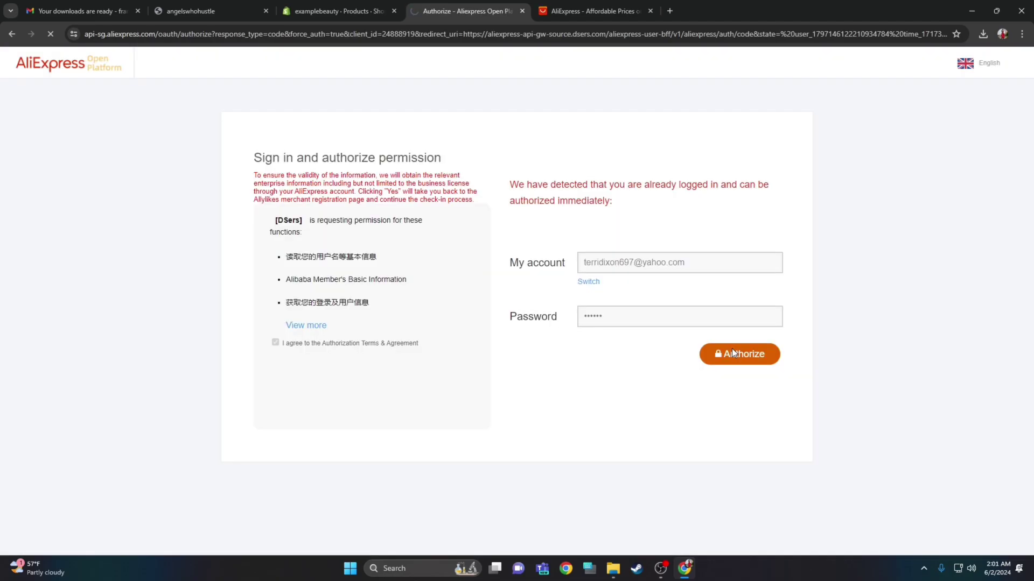
click(733, 353)
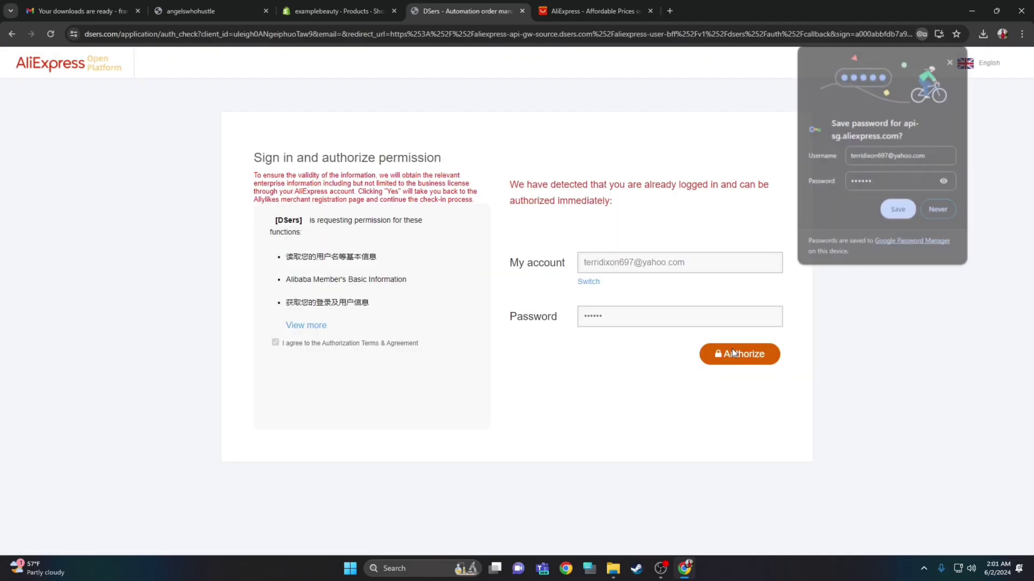
click(897, 210)
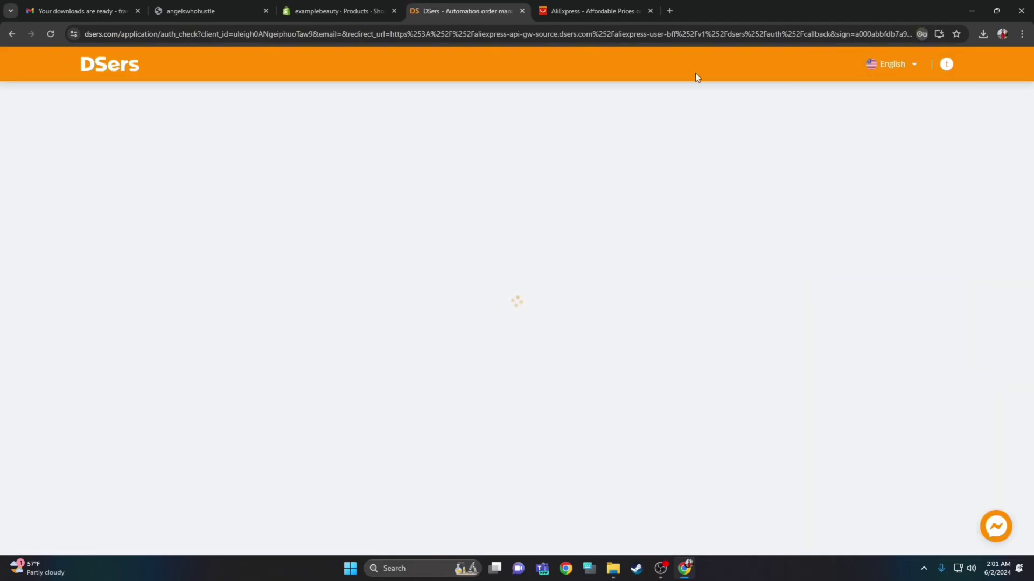
click(606, 16)
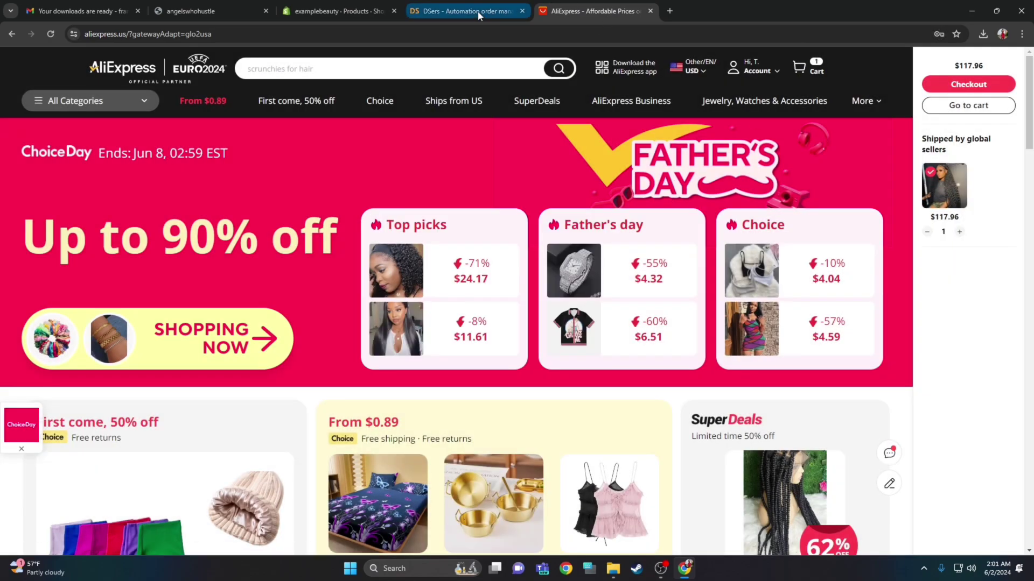
click(463, 11)
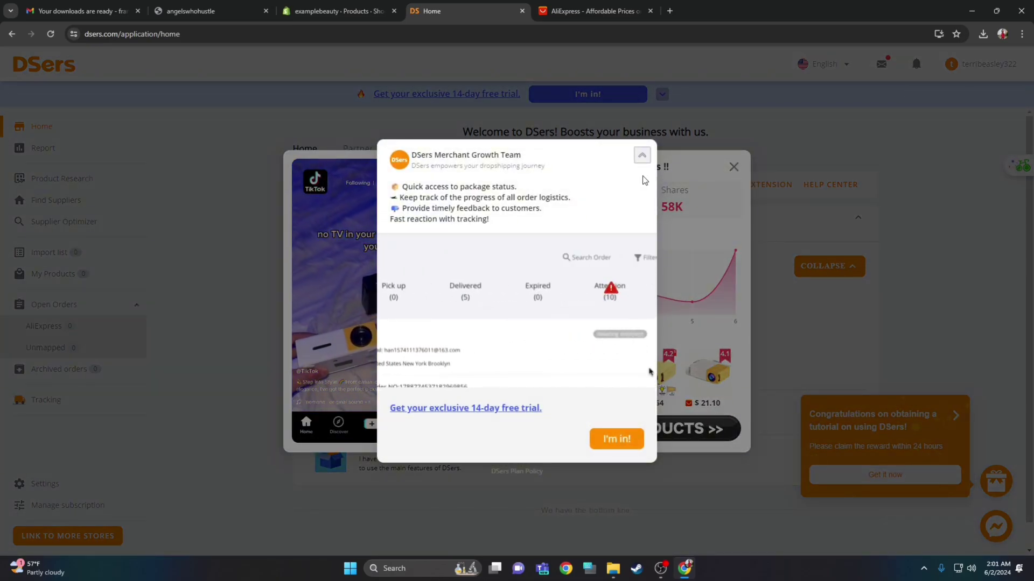
Close the merchant growth, TikTok Trending and What's new pop-ups in DSers
click(733, 168)
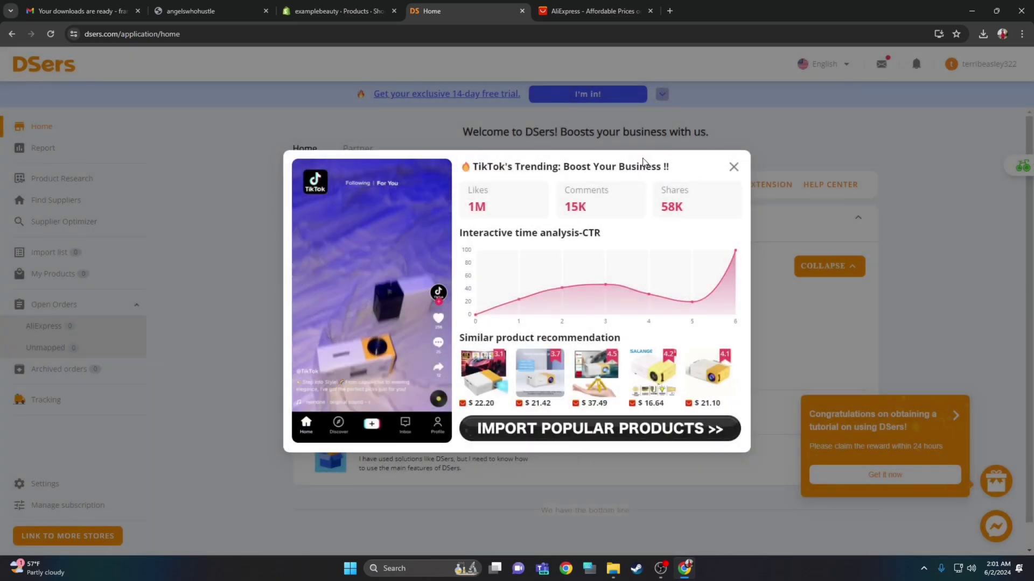
click(734, 168)
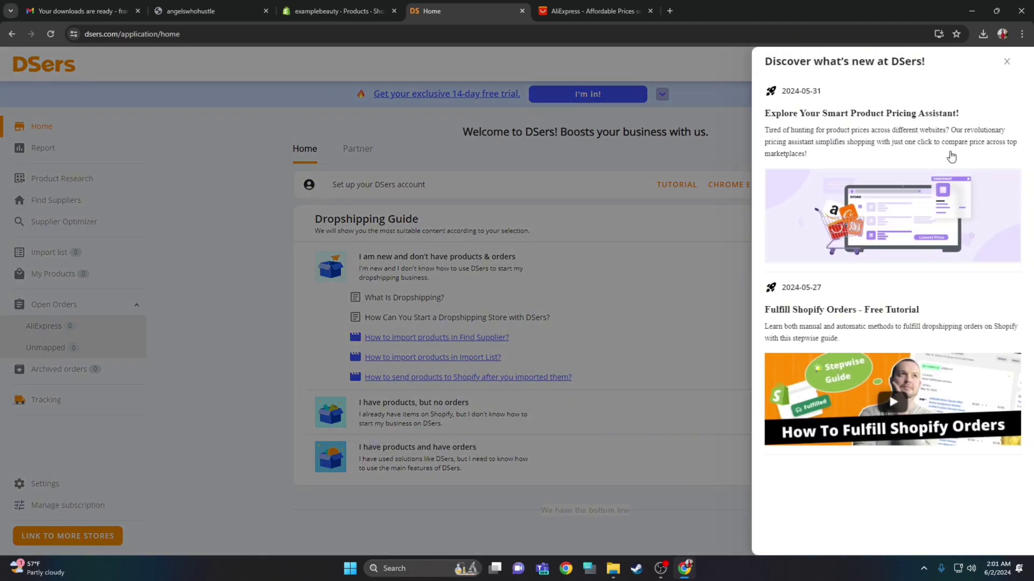
click(1005, 63)
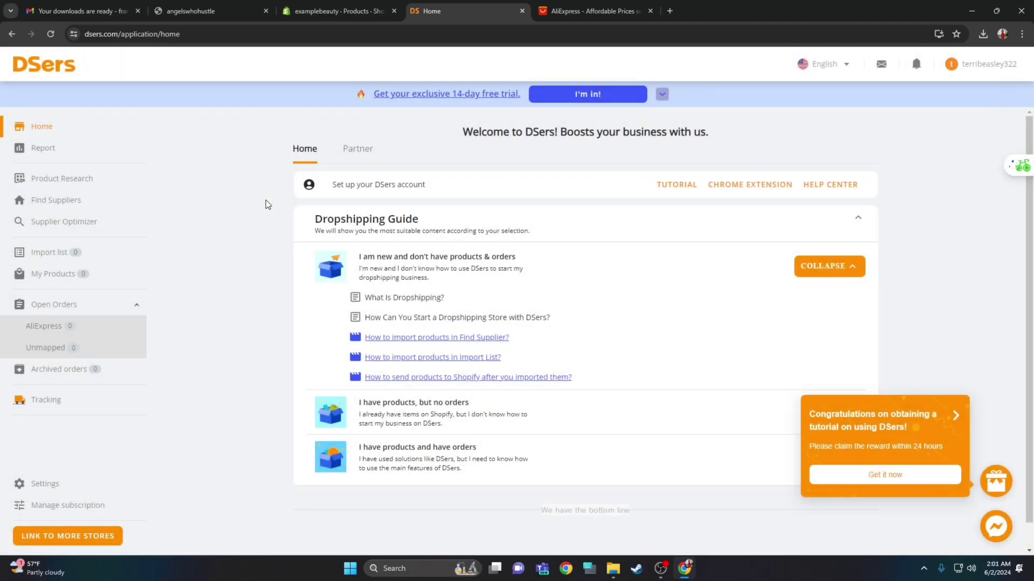
Go to the still-empty Import list, dismiss its promo, and return to AliExpress
click(56, 256)
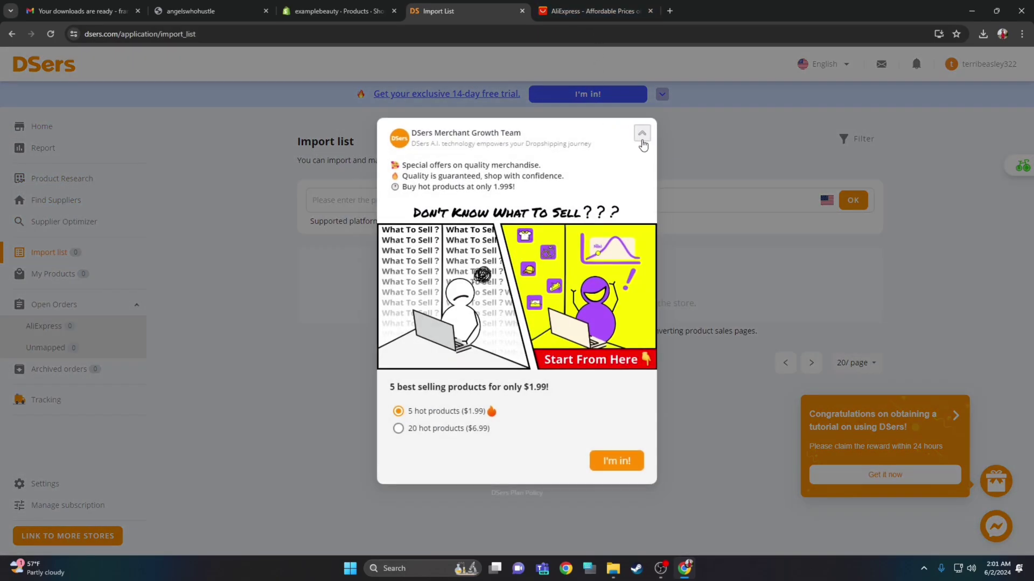
click(642, 135)
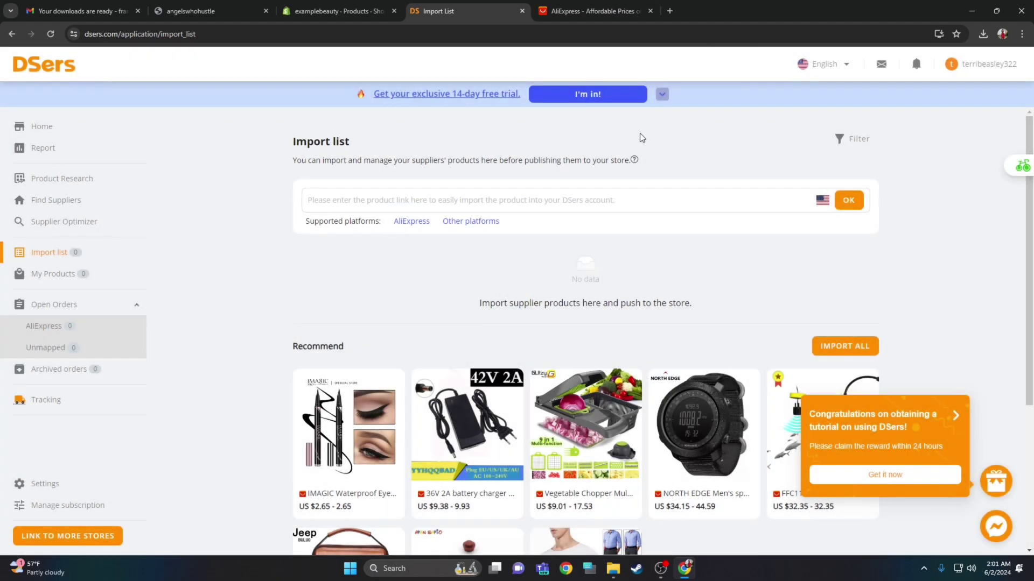
click(591, 12)
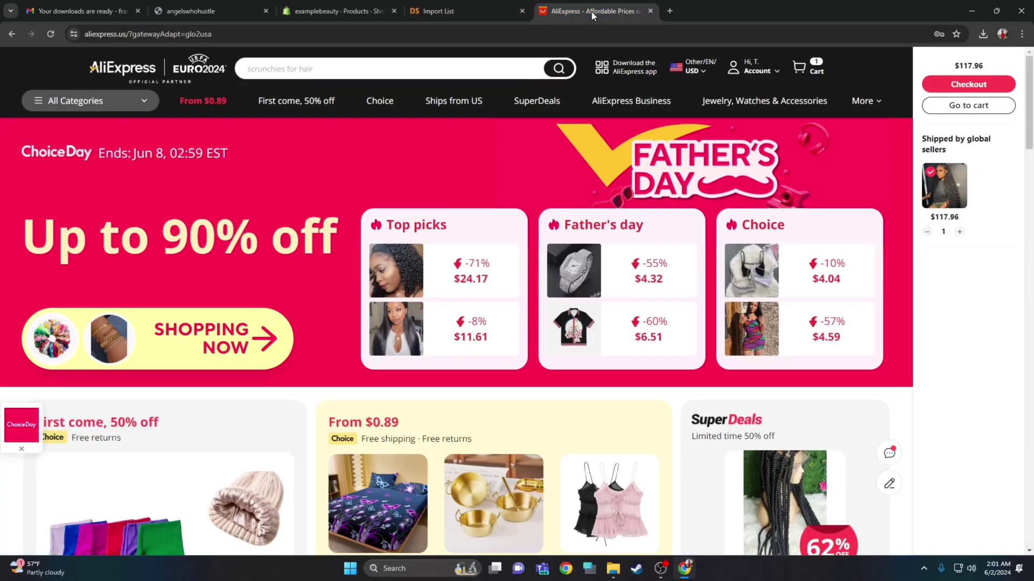
Search AliExpress for 'weird puss' and open the one-shoulder crop top result
click(486, 64)
text(w)
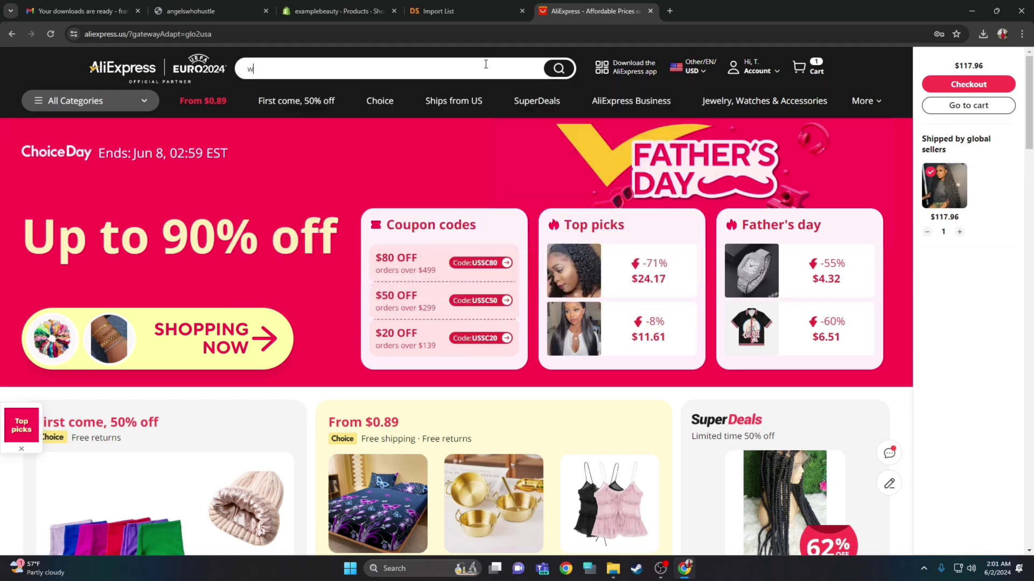
text(eird puss)
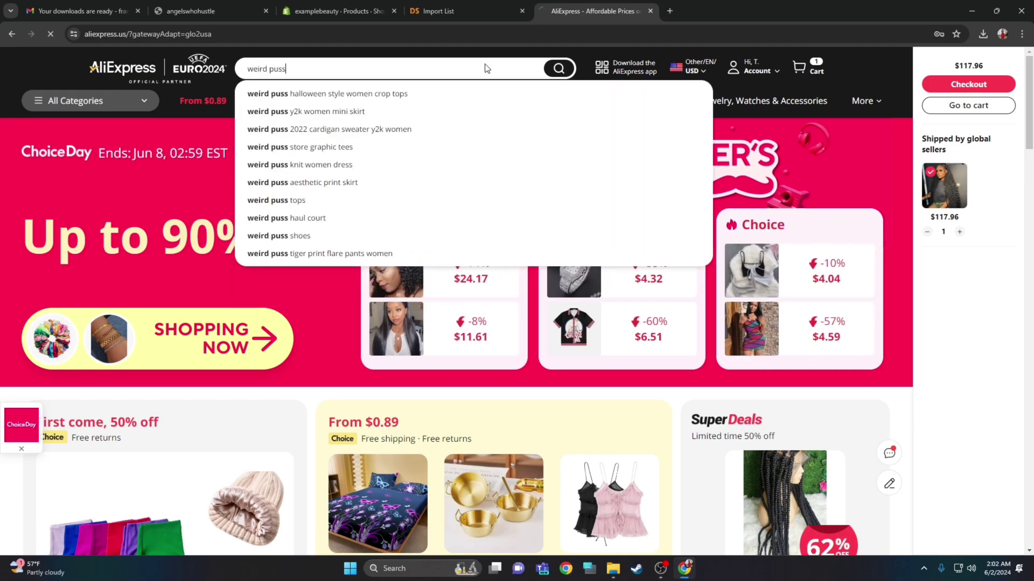
key(Return)
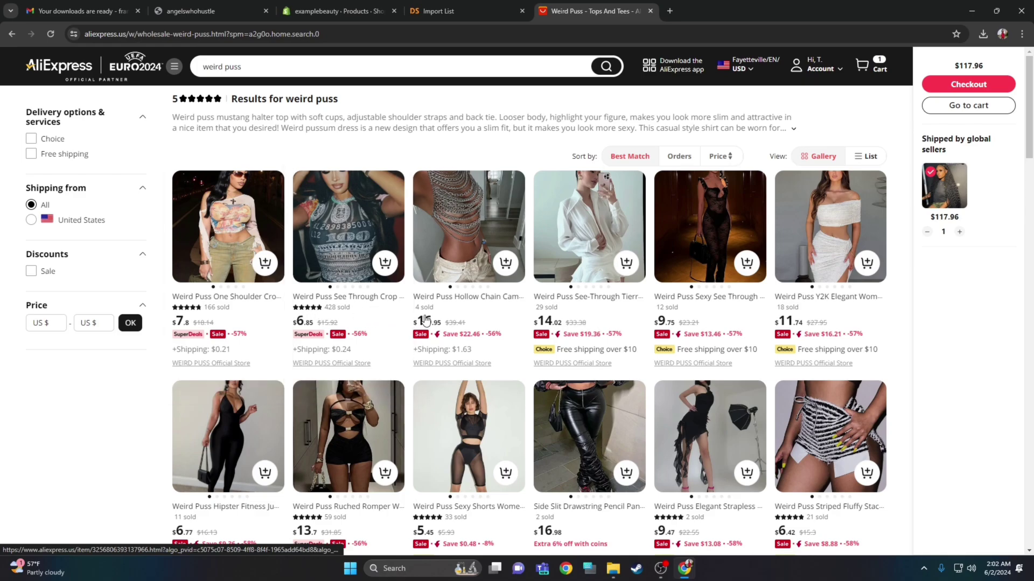
click(235, 240)
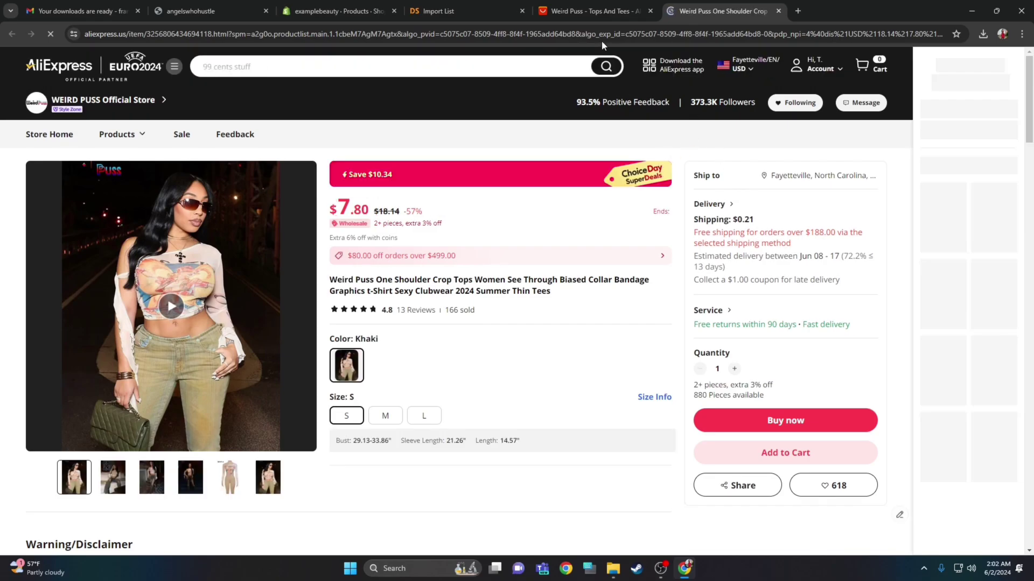
Copy the crop top's product page URL and go back to the DSers Import list
click(599, 34)
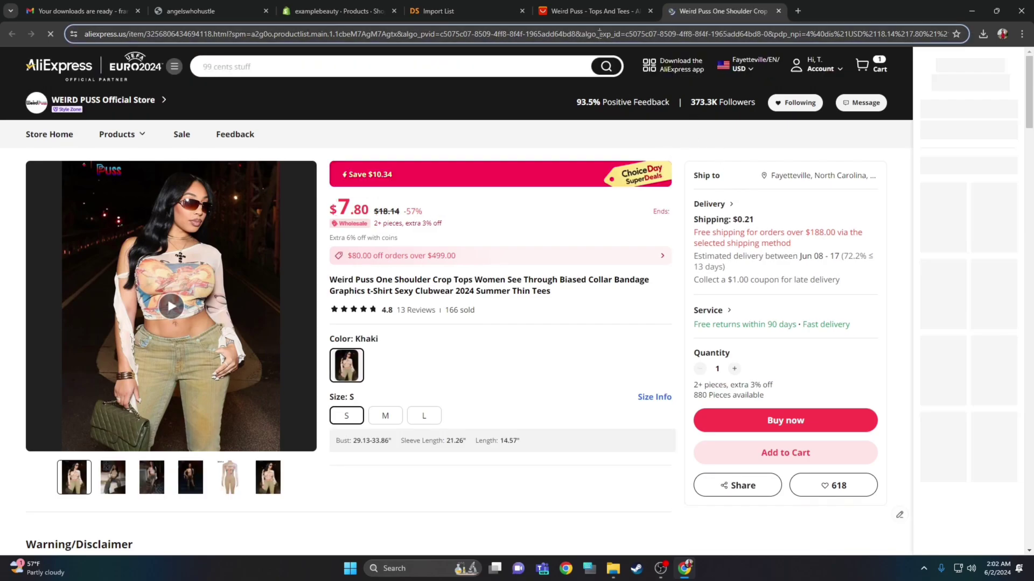
right_click(599, 34)
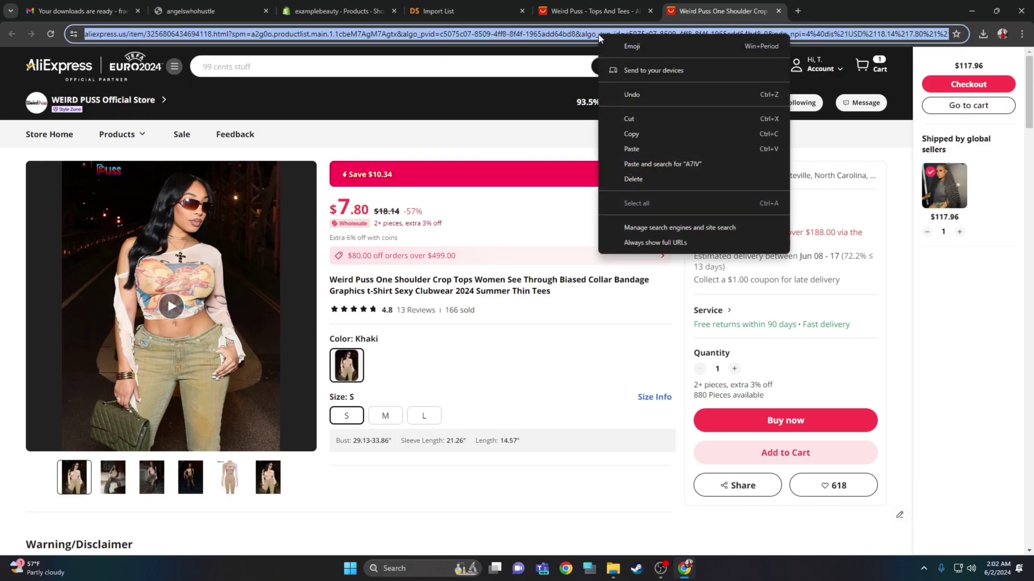
click(631, 132)
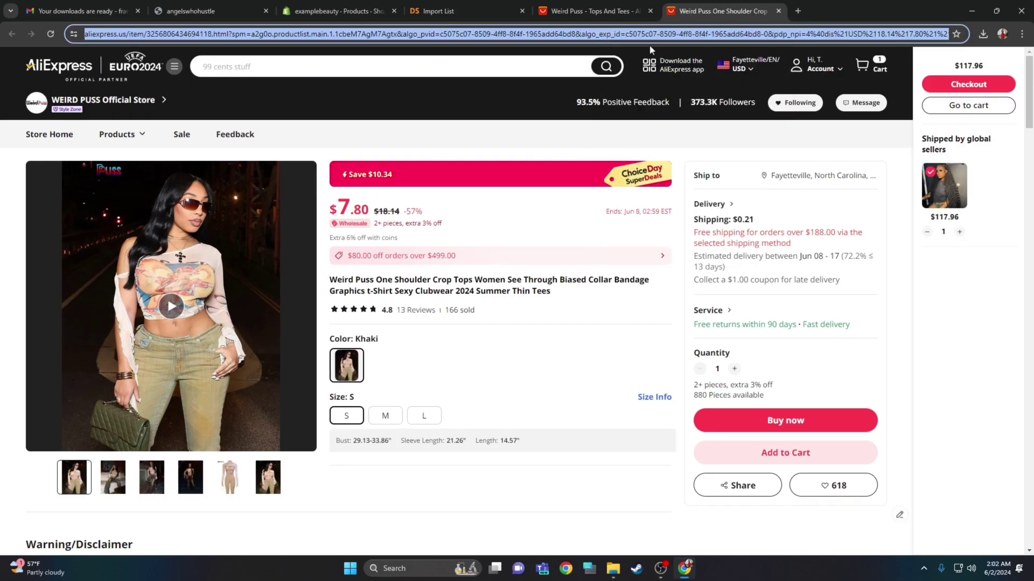
click(651, 10)
click(460, 15)
Import the Weird Puss crop top from the pasted link, skipping the language choice, and open its card
click(445, 244)
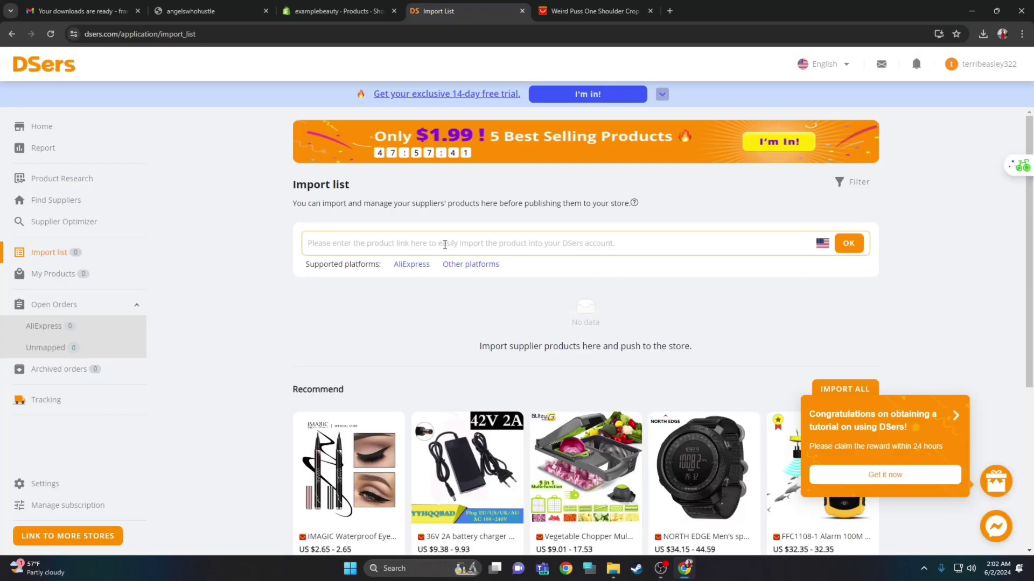
key(ctrl+v)
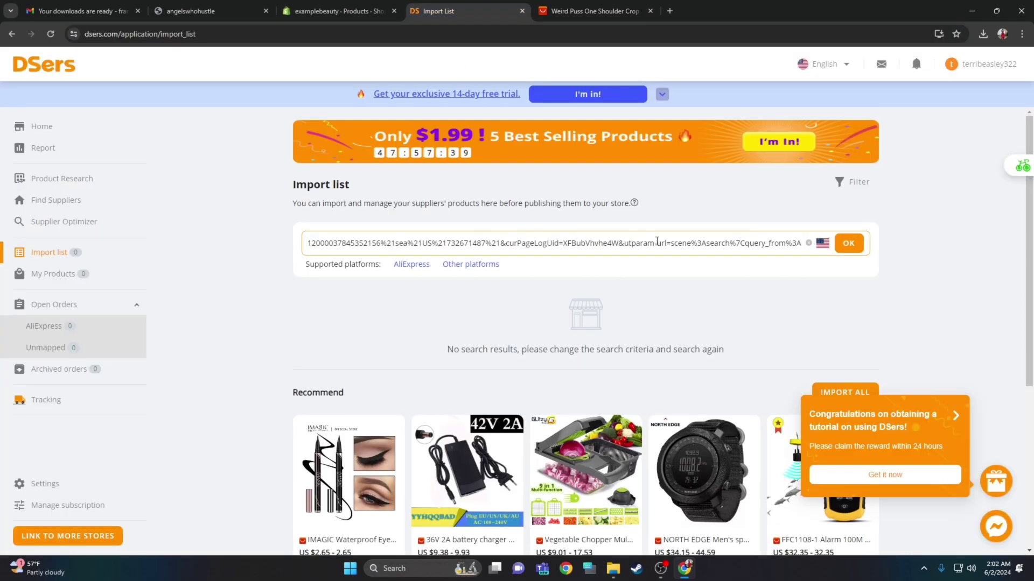
click(848, 243)
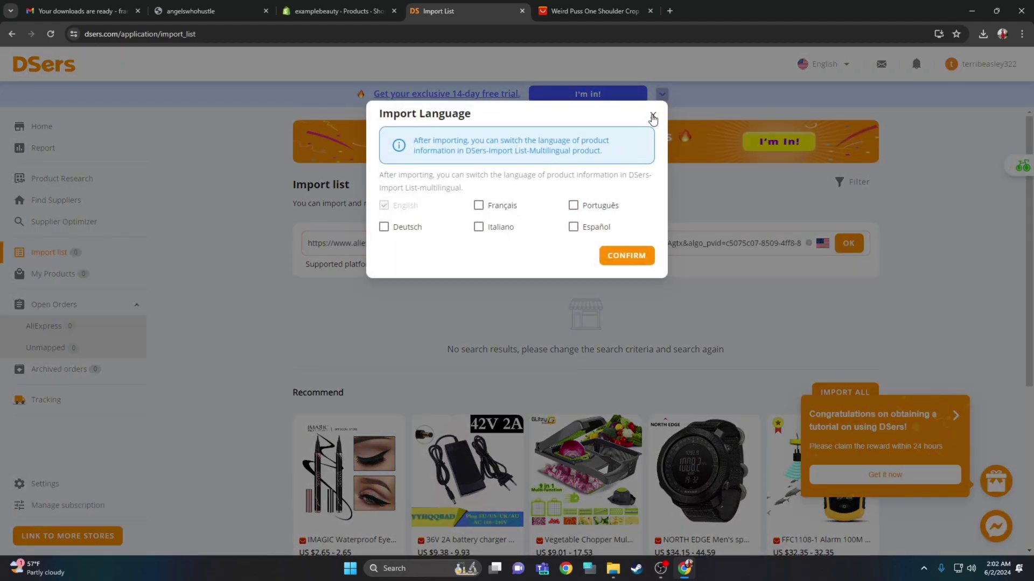
click(829, 337)
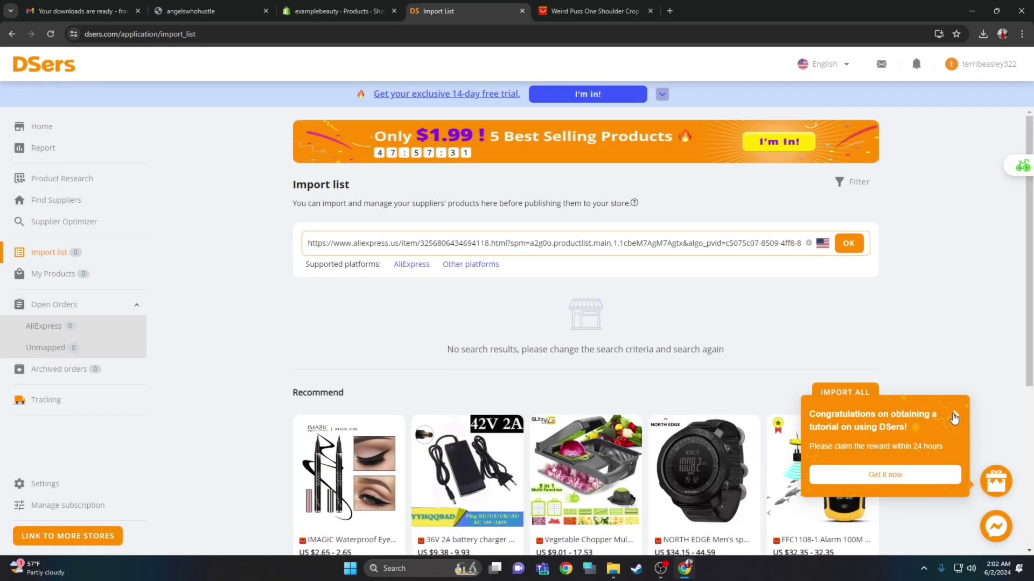
click(849, 243)
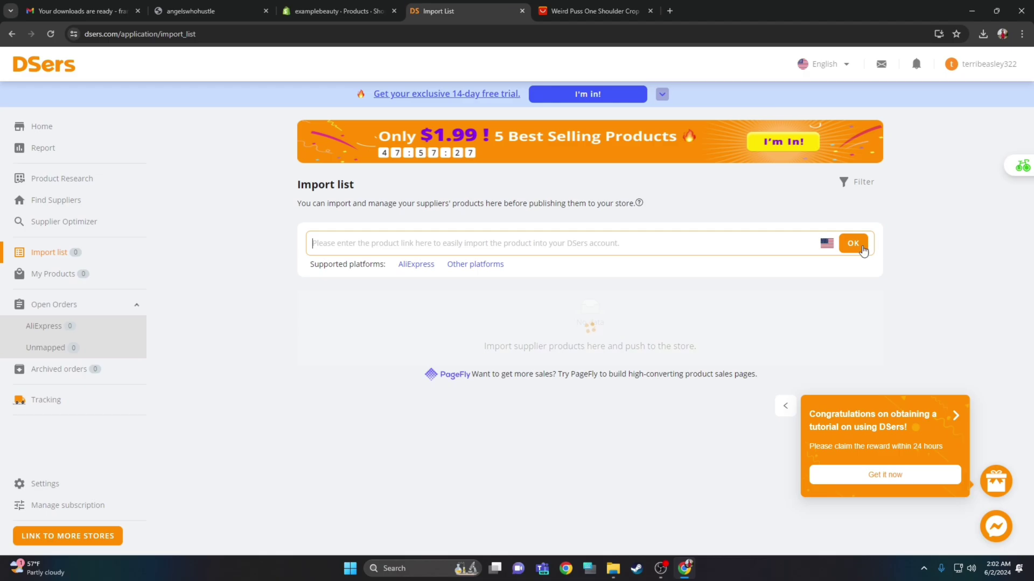
scroll(312, 394, down, 3)
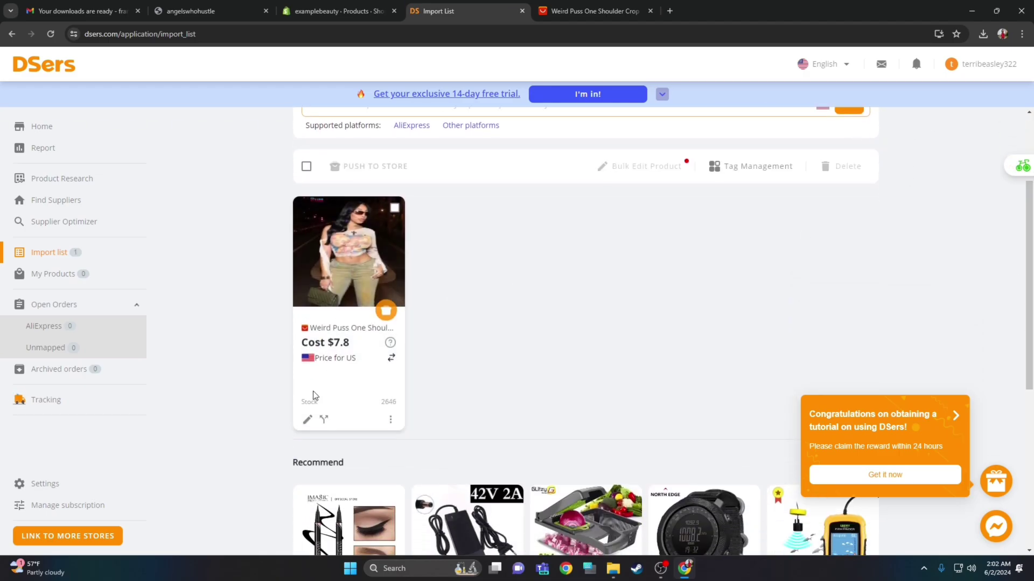
click(308, 419)
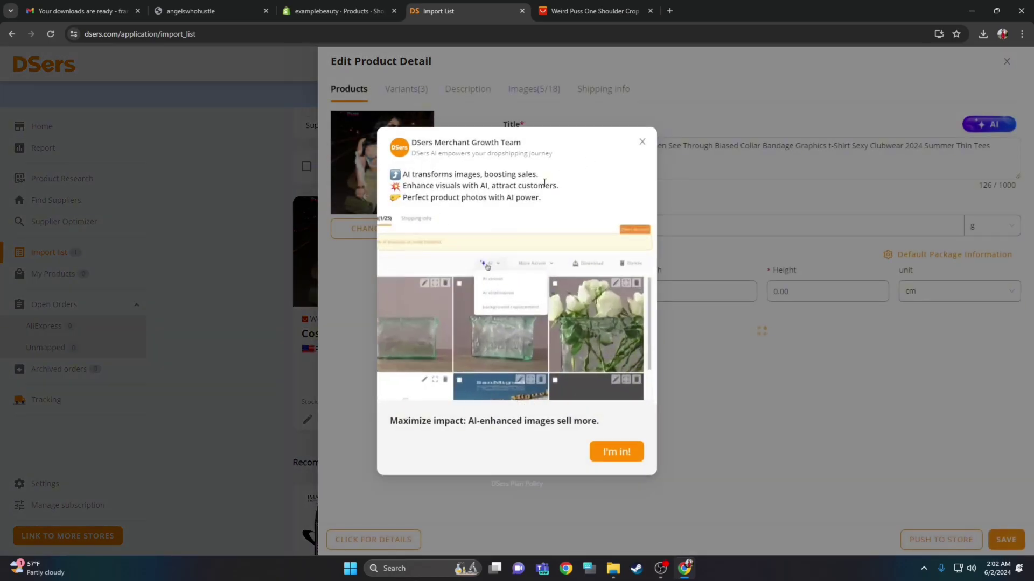
Dismiss the AI images promo and retitle the product 'One Lean Crop Top'
click(642, 144)
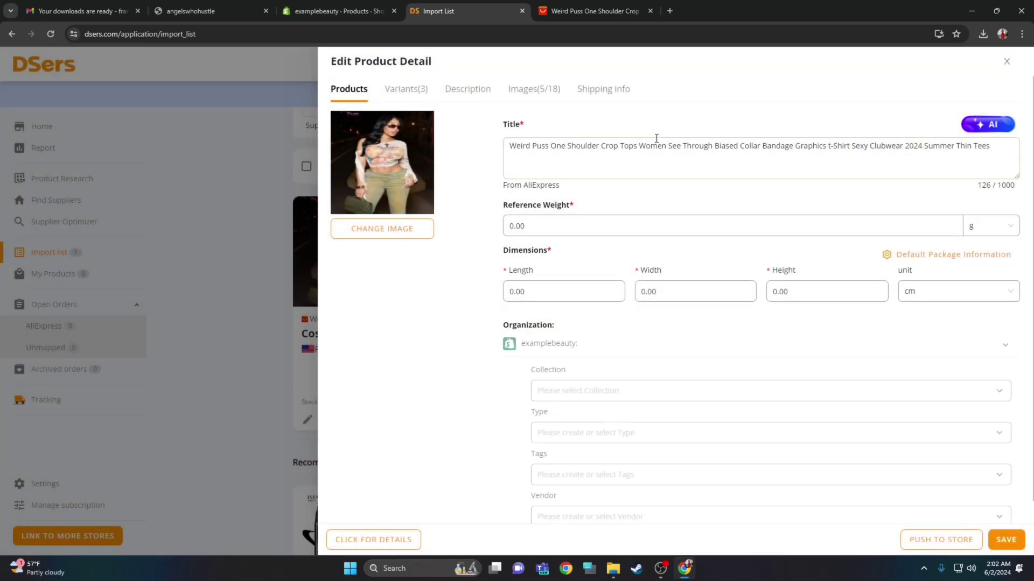
triple_click(683, 146)
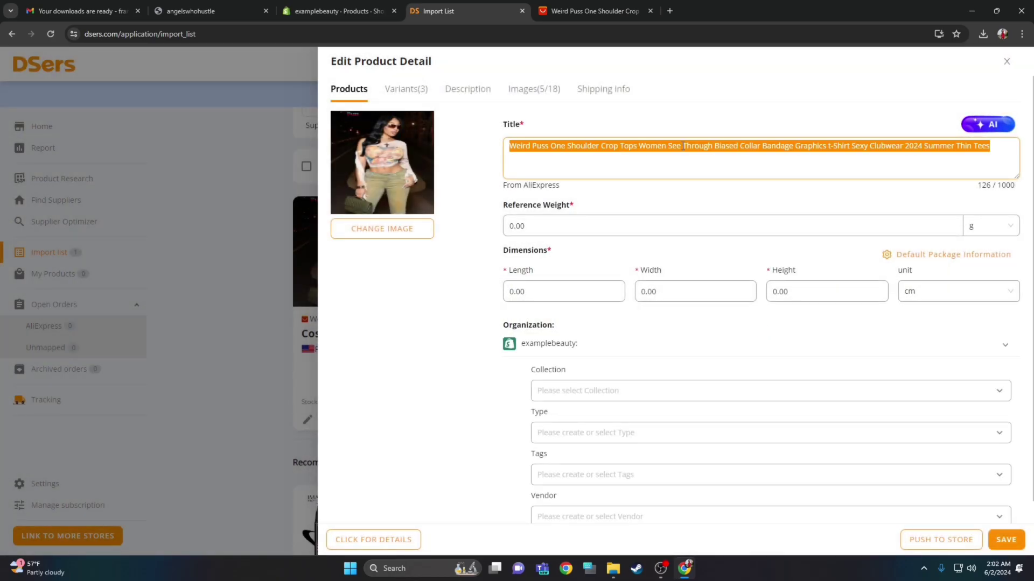
text(One)
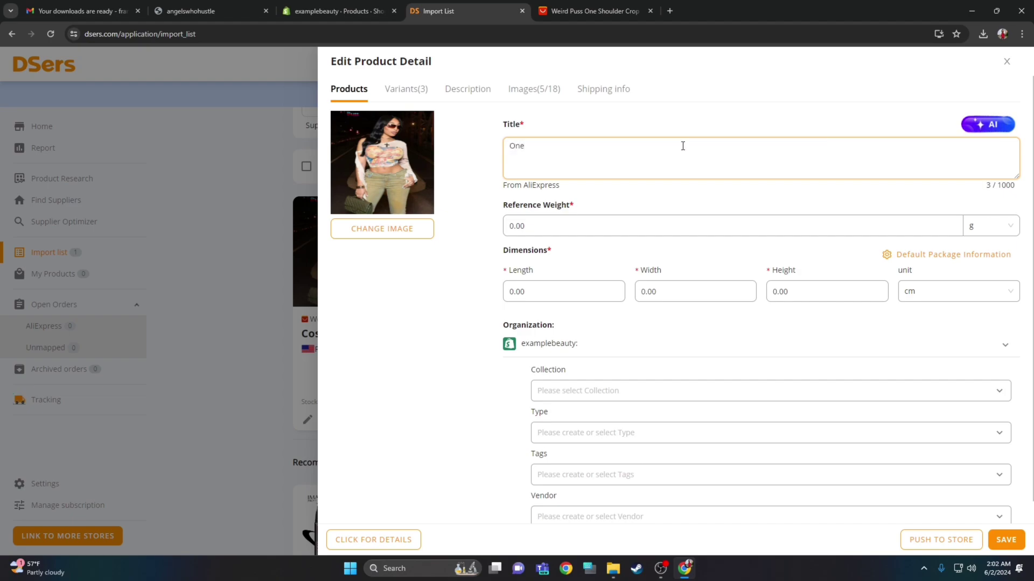
text( Lean Crop Top)
Assign the product to the Tops collection
click(592, 395)
click(574, 476)
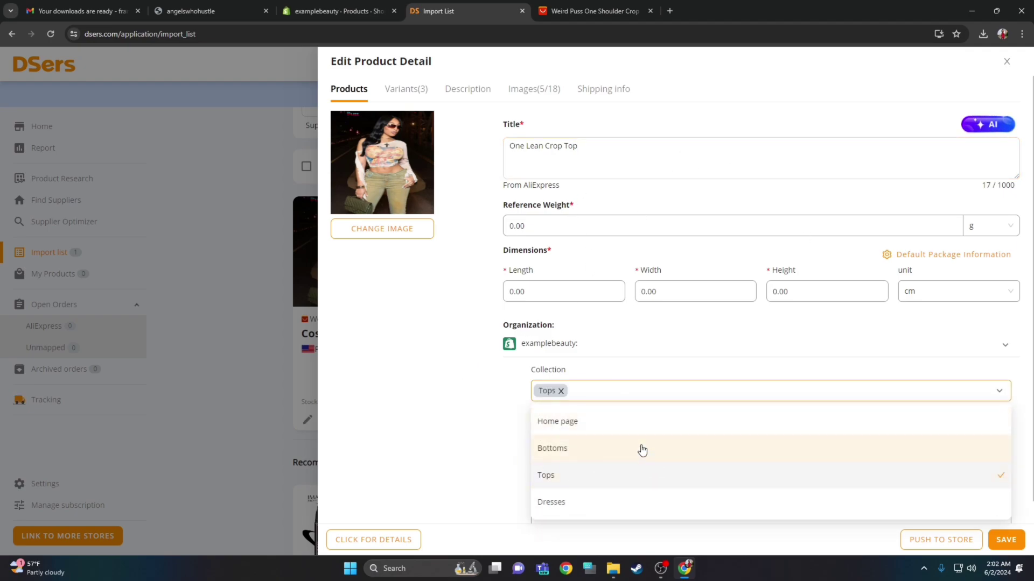
click(445, 448)
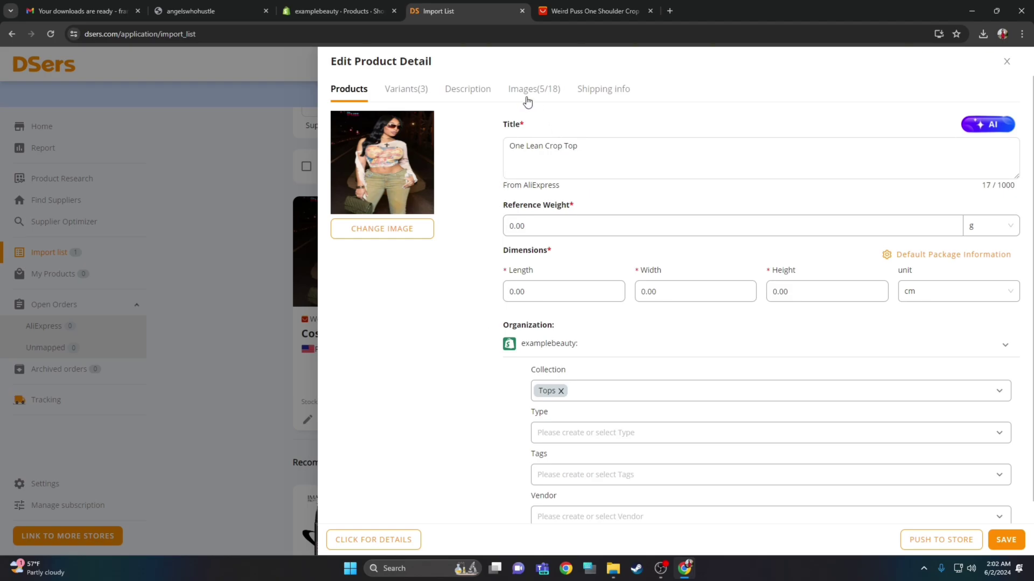
Make the image showing the top alone the main product image
click(396, 229)
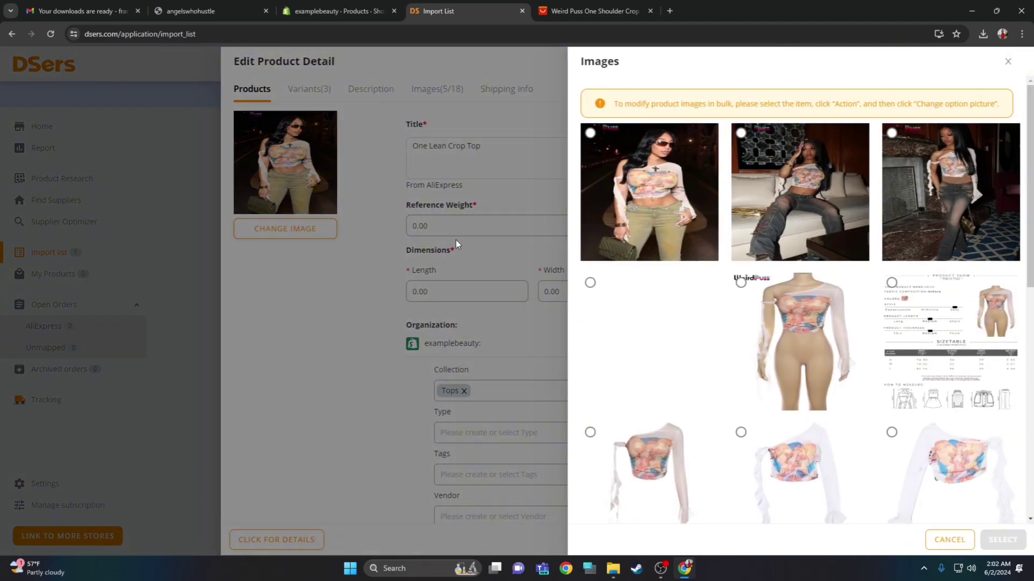
click(589, 434)
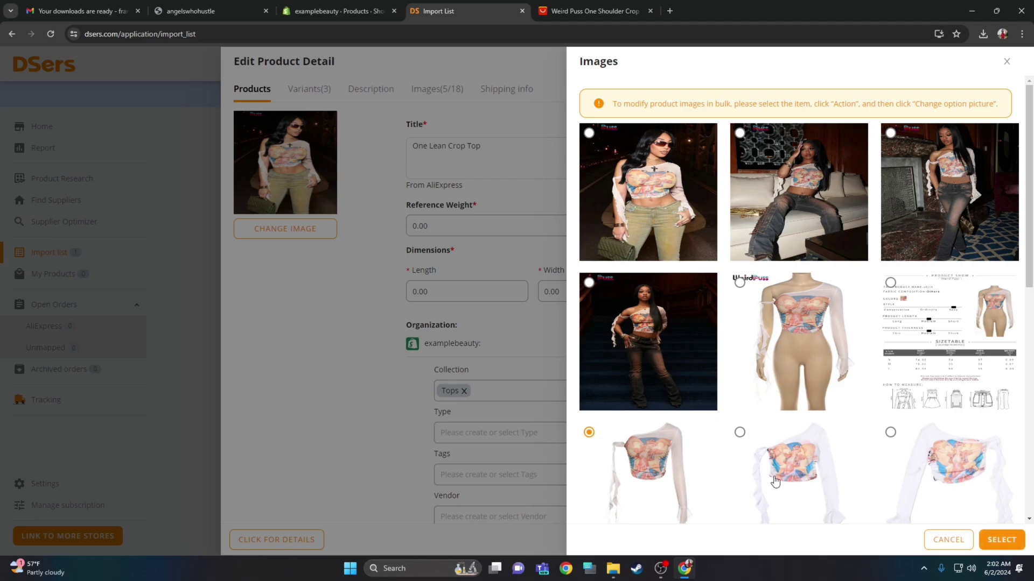
click(1001, 541)
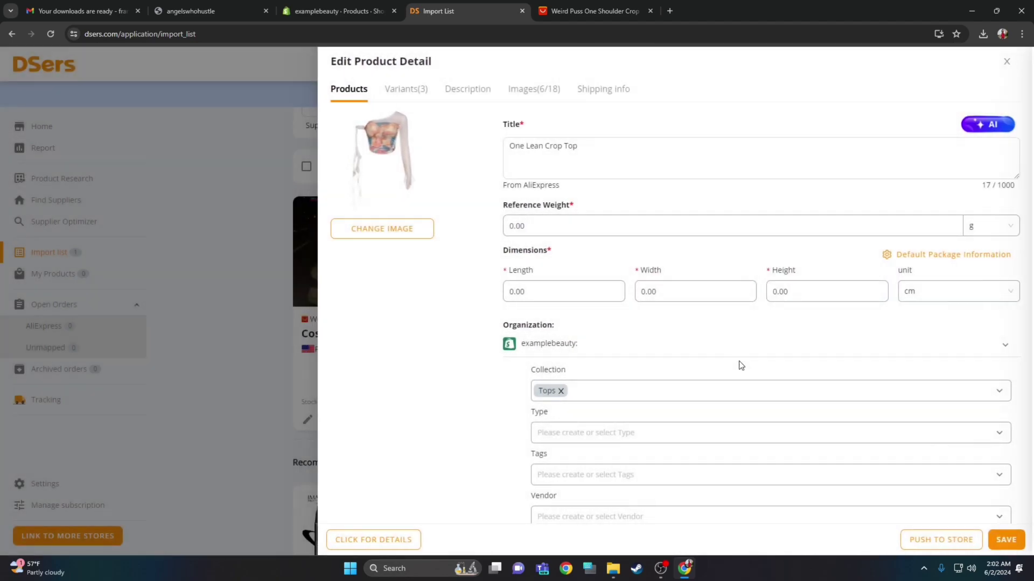
click(413, 93)
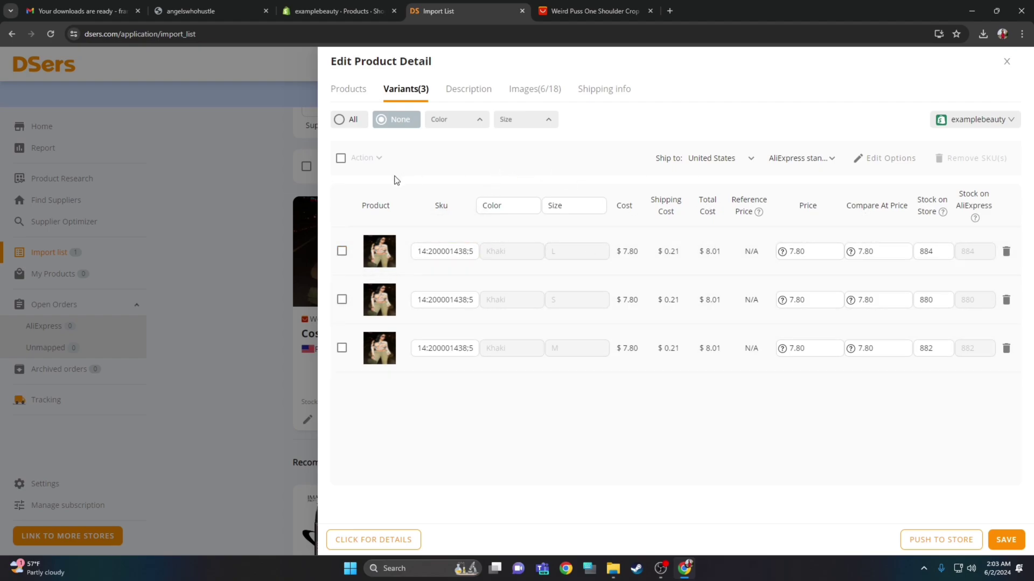
Set the compare-at price of all three variants to 0
click(343, 163)
mouse_move(368, 162)
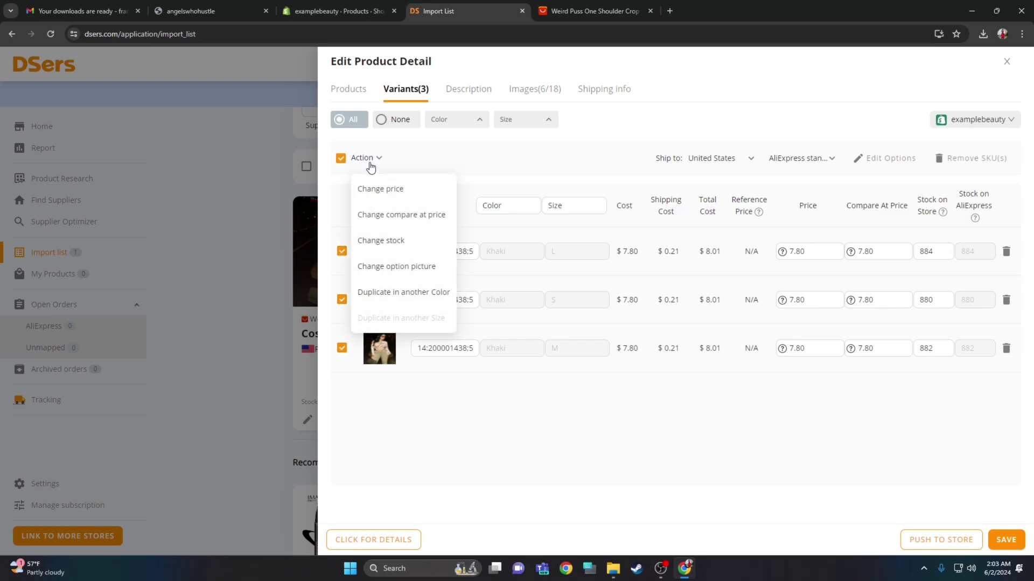
click(395, 218)
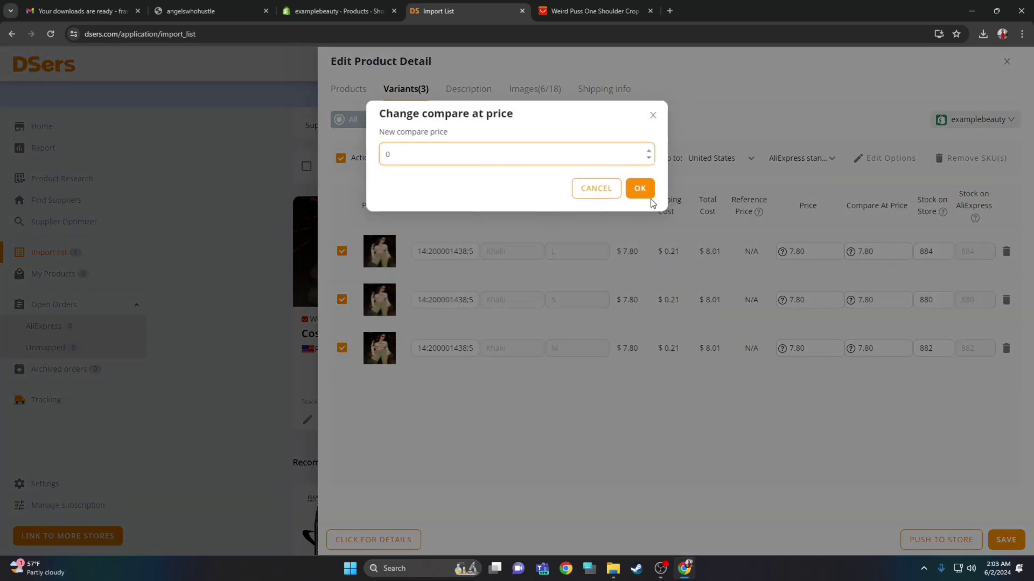
click(645, 190)
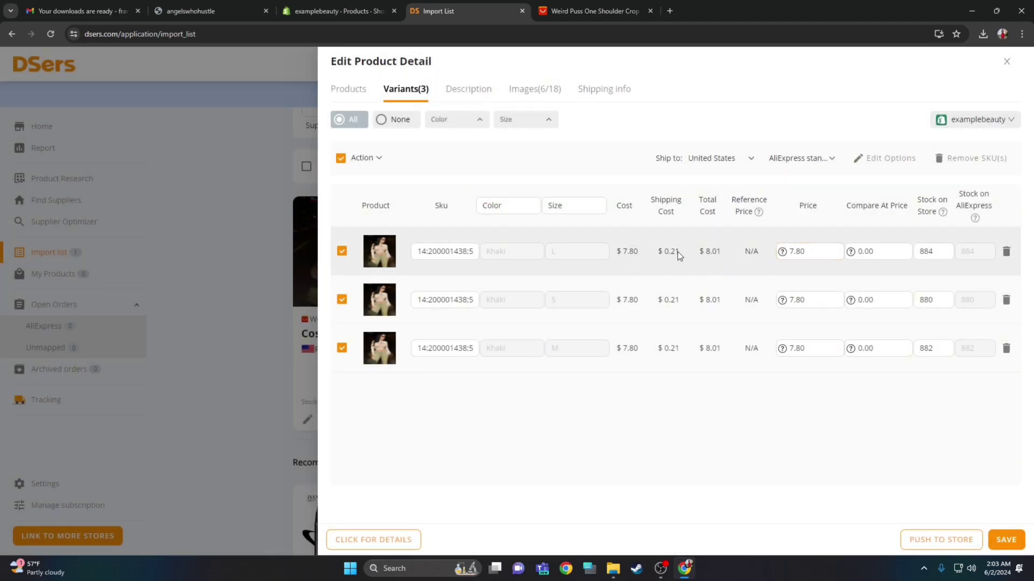
Price all three variants at 35.00 and bring up the product description
mouse_move(372, 160)
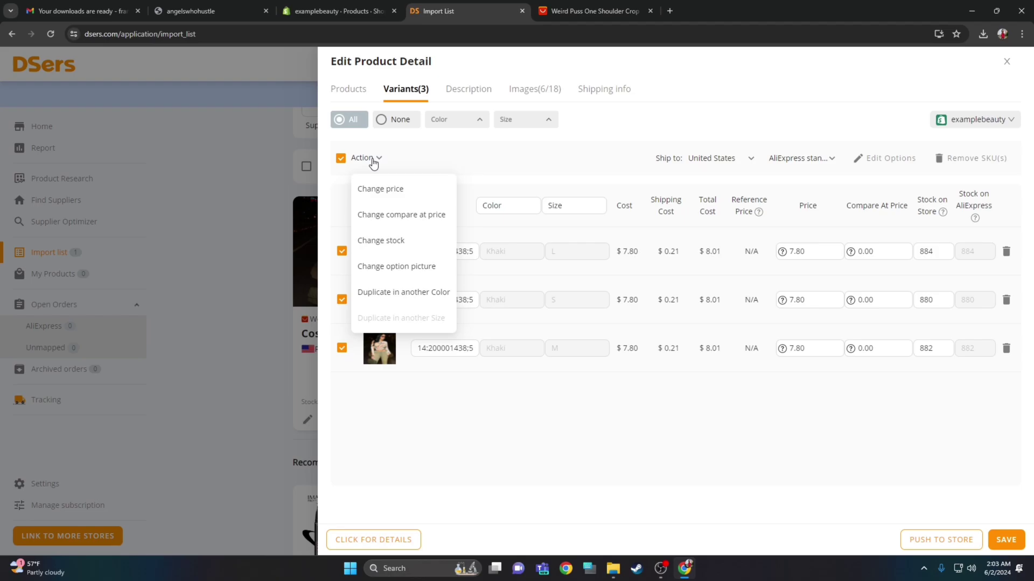
click(377, 190)
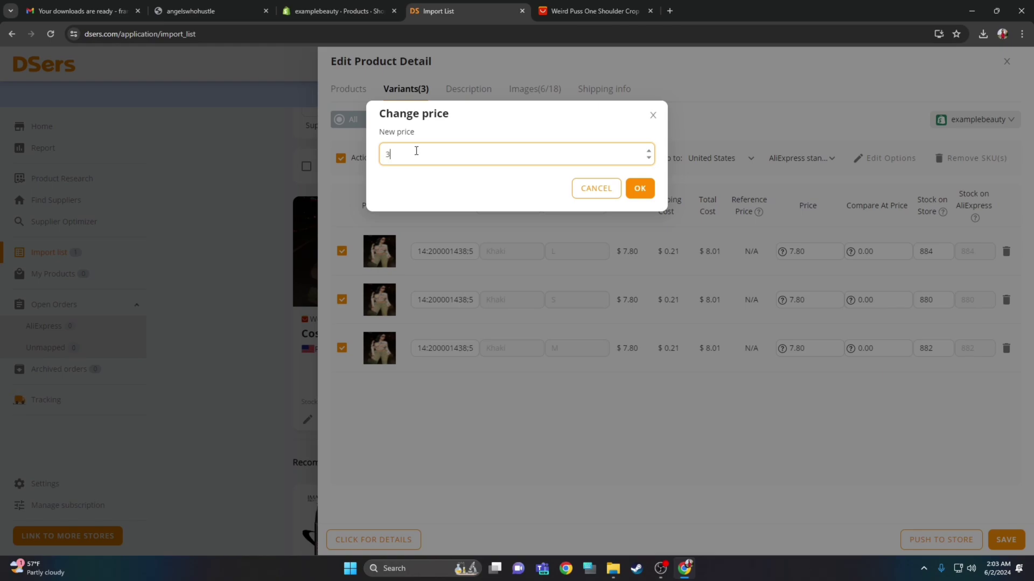
click(640, 188)
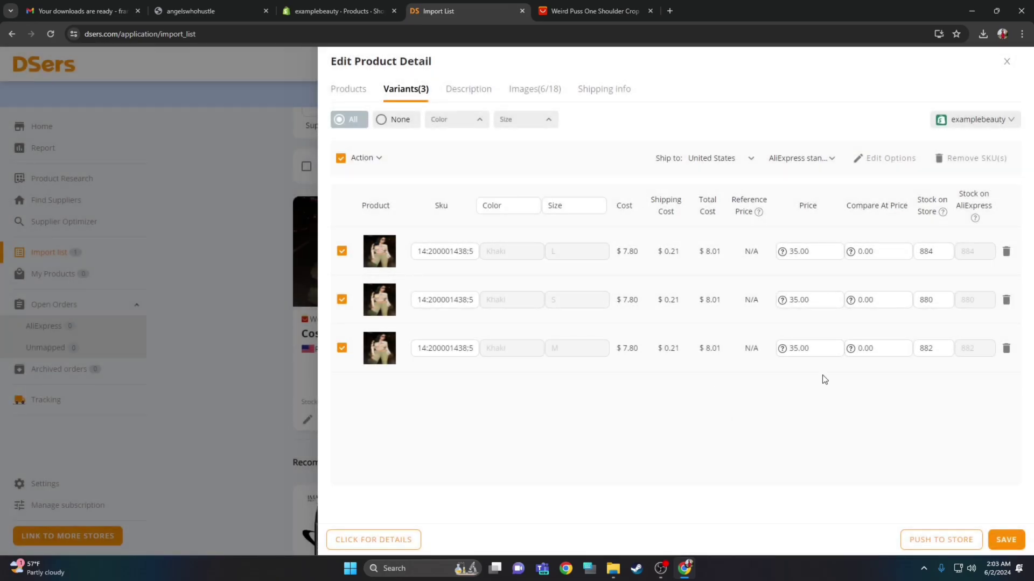
click(475, 96)
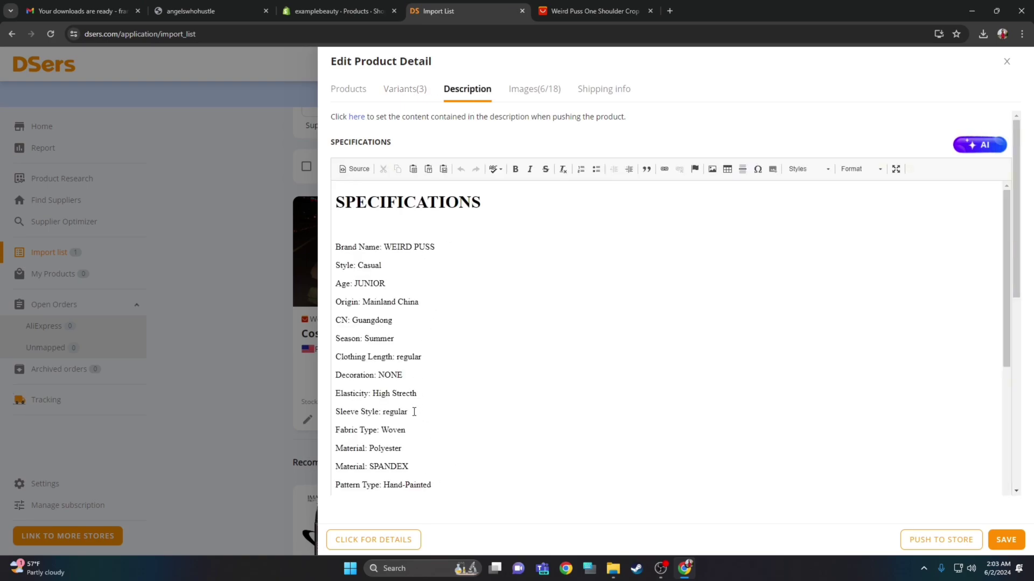
Trim the specifications to the fabric-through-fit lines and make Fabric Type normal text
drag(414, 412, 331, 203)
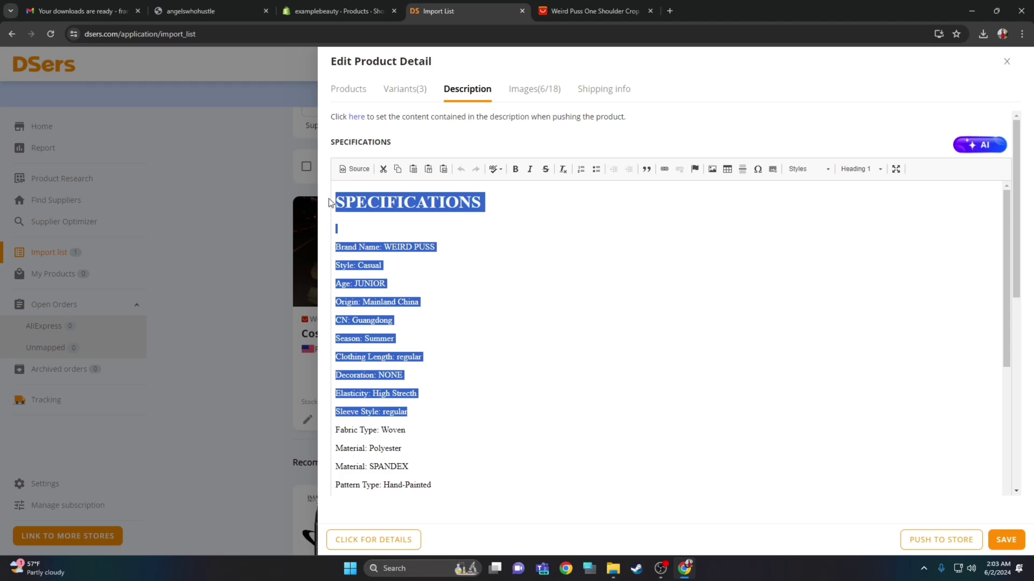
key(BackSpace)
key(Delete)
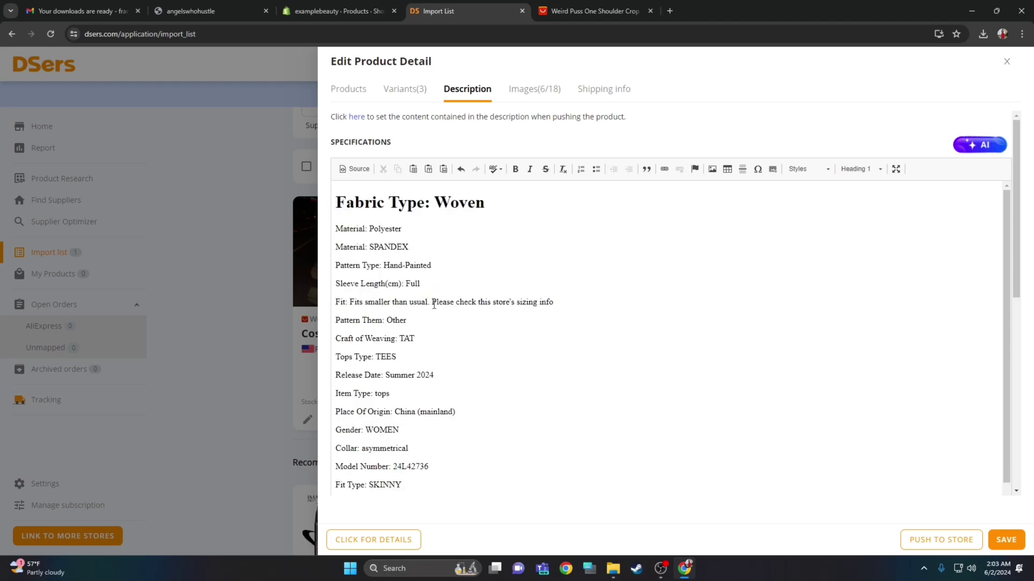
drag(424, 491, 339, 317)
key(BackSpace)
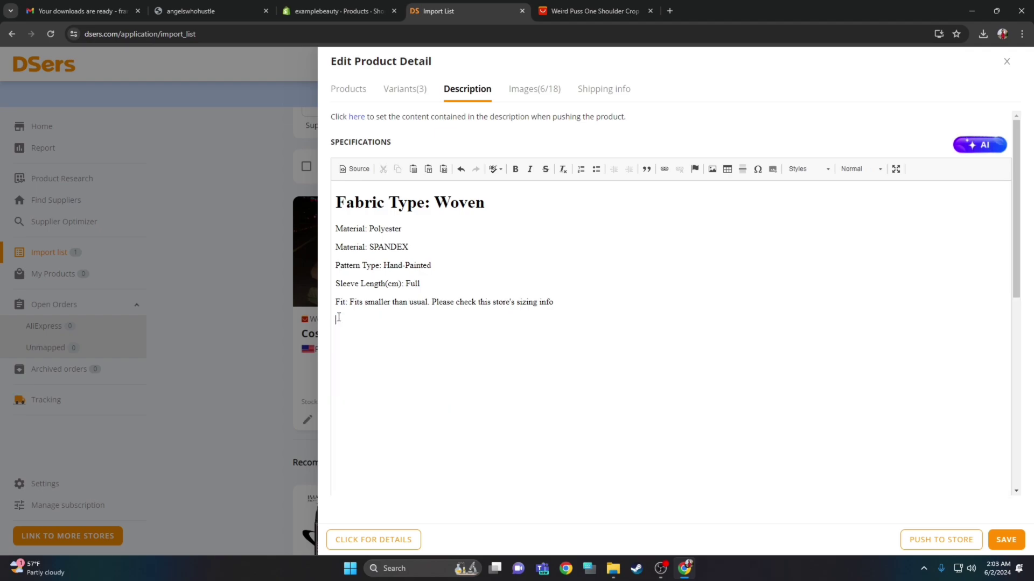
click(425, 202)
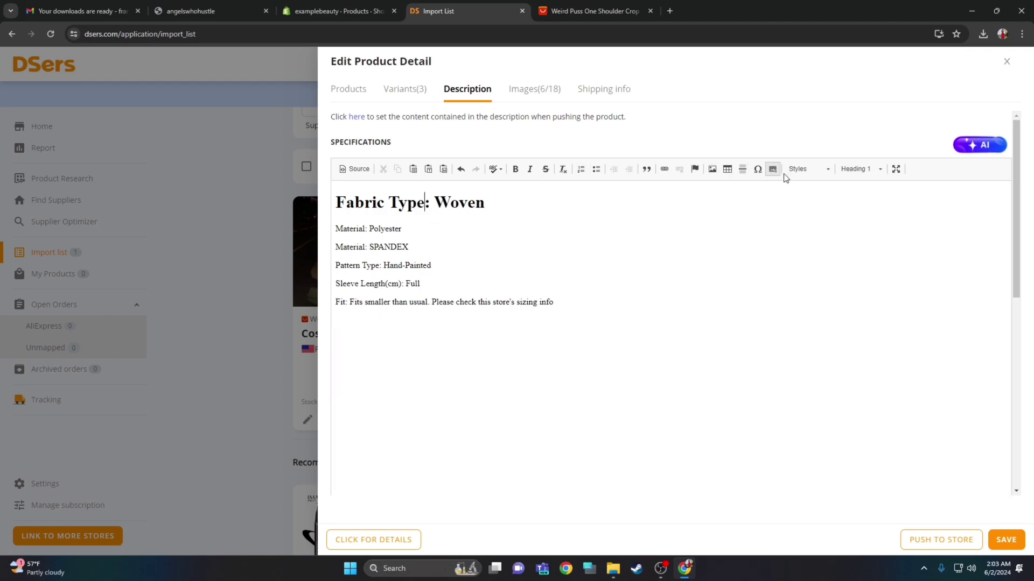
click(851, 170)
click(851, 198)
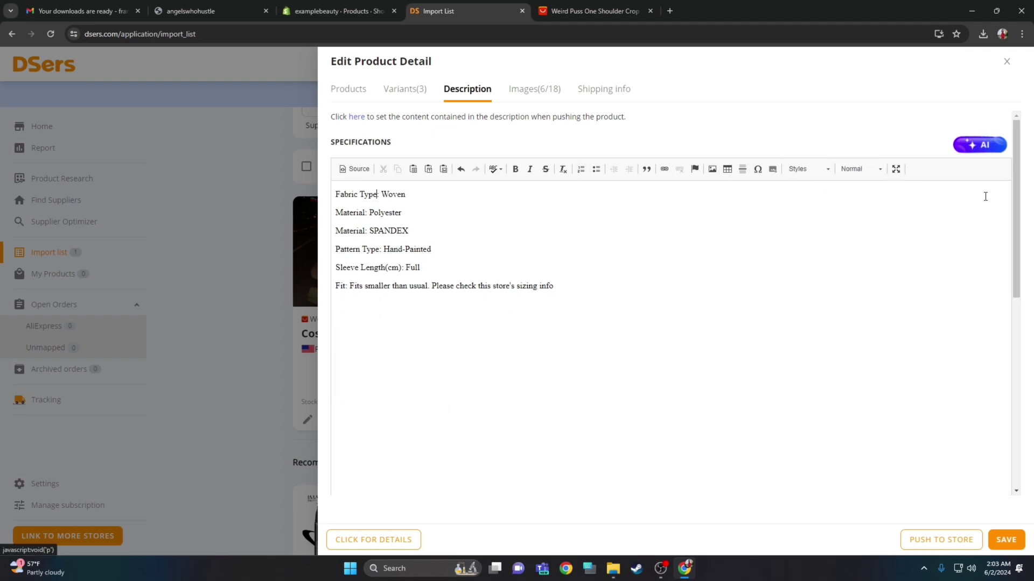
Delete every image from the description's overview section, one by one
scroll(596, 379, down, 7)
click(597, 379)
key(Delete)
scroll(598, 382, down, 3)
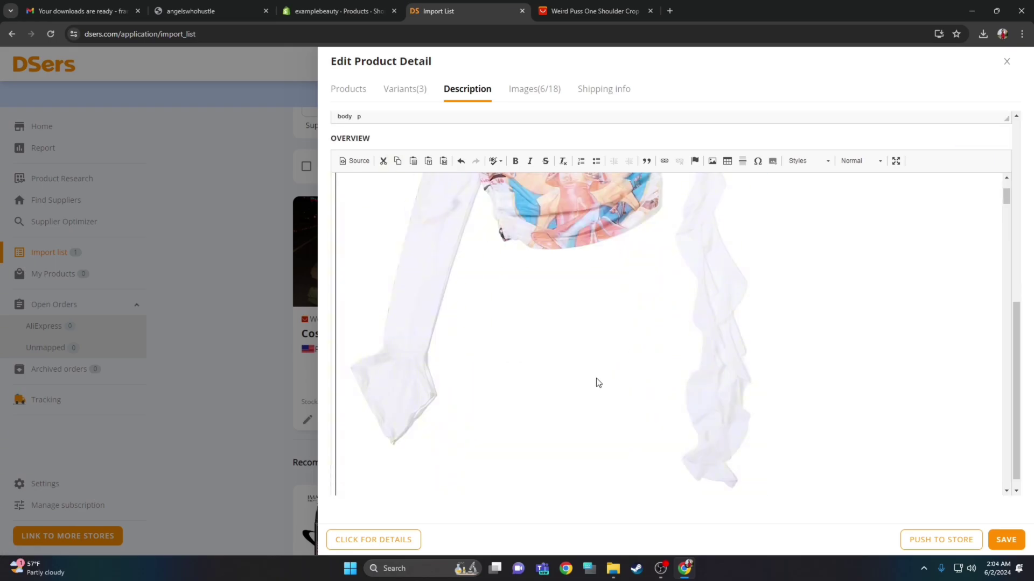
click(598, 382)
key(Delete)
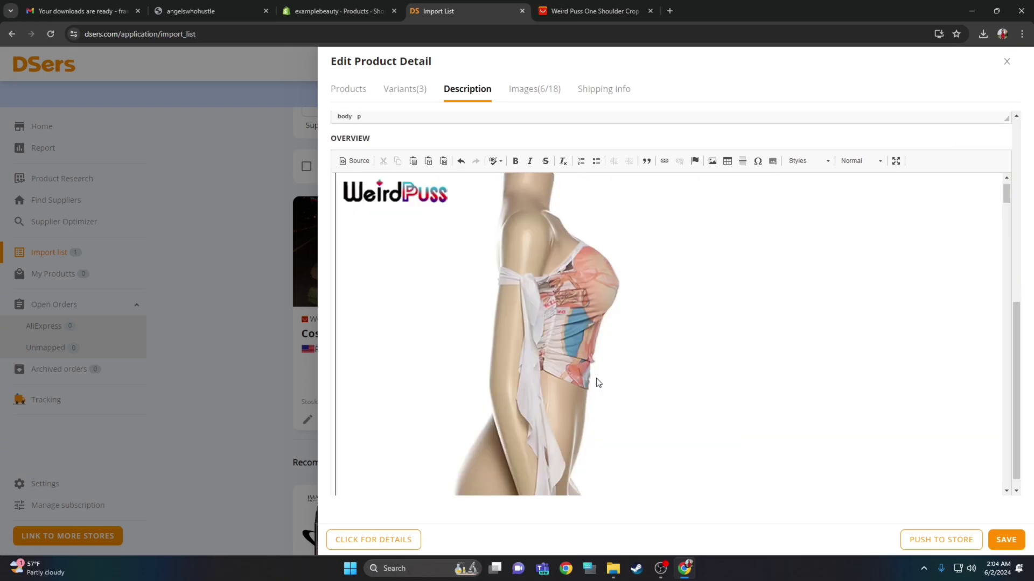
click(597, 380)
key(Delete)
click(597, 380)
key(Delete)
click(597, 379)
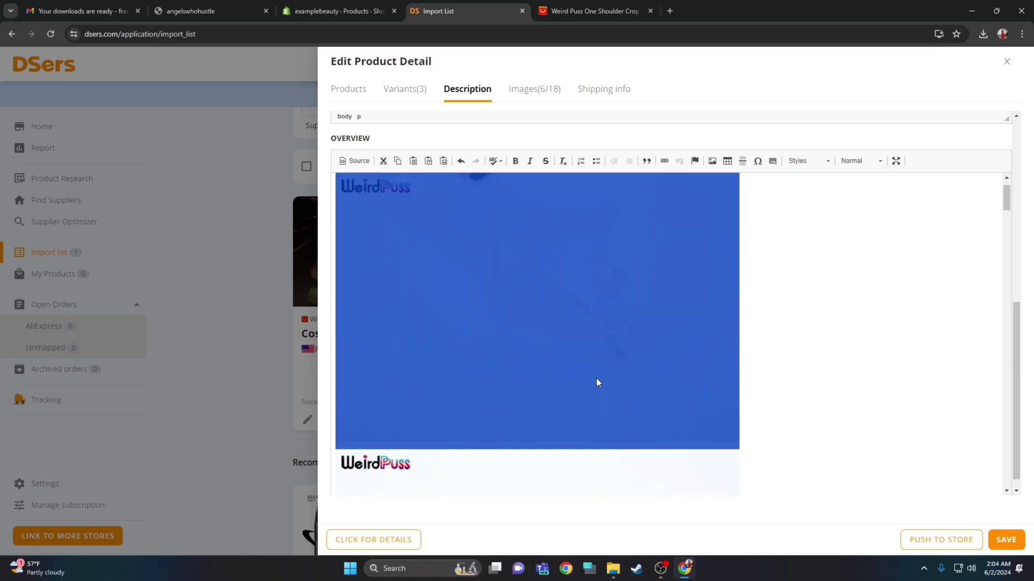
key(Delete)
click(597, 379)
key(Delete)
click(596, 380)
key(Delete)
click(596, 380)
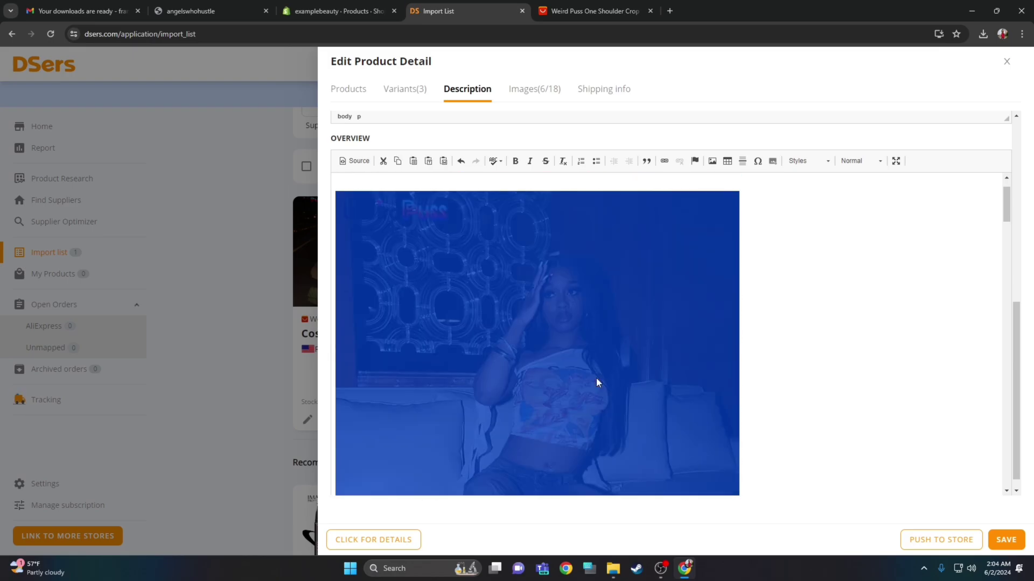
key(Delete)
click(596, 379)
key(Delete)
click(596, 379)
key(Delete)
click(597, 379)
key(Delete)
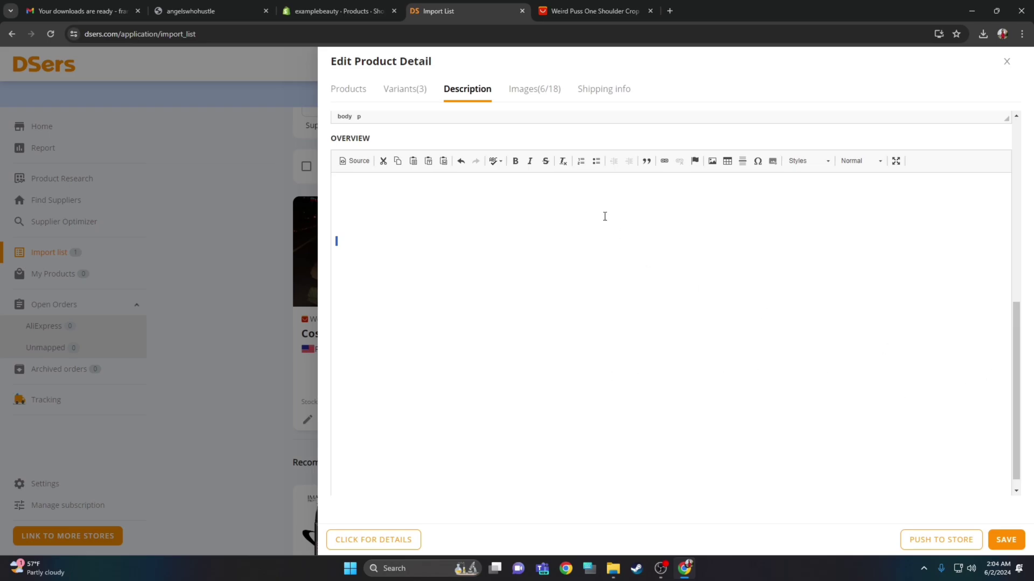
click(541, 98)
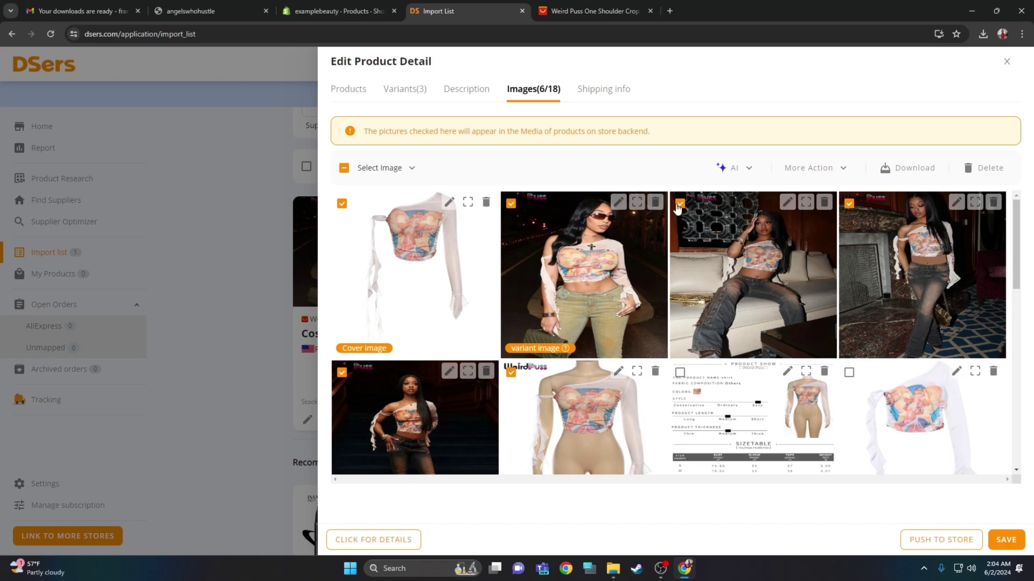
Uncheck the fireplace and dark-background model photos and check the back-view mannequin image, leaving 4/18
click(849, 204)
scroll(1016, 471, down, 2)
click(1016, 470)
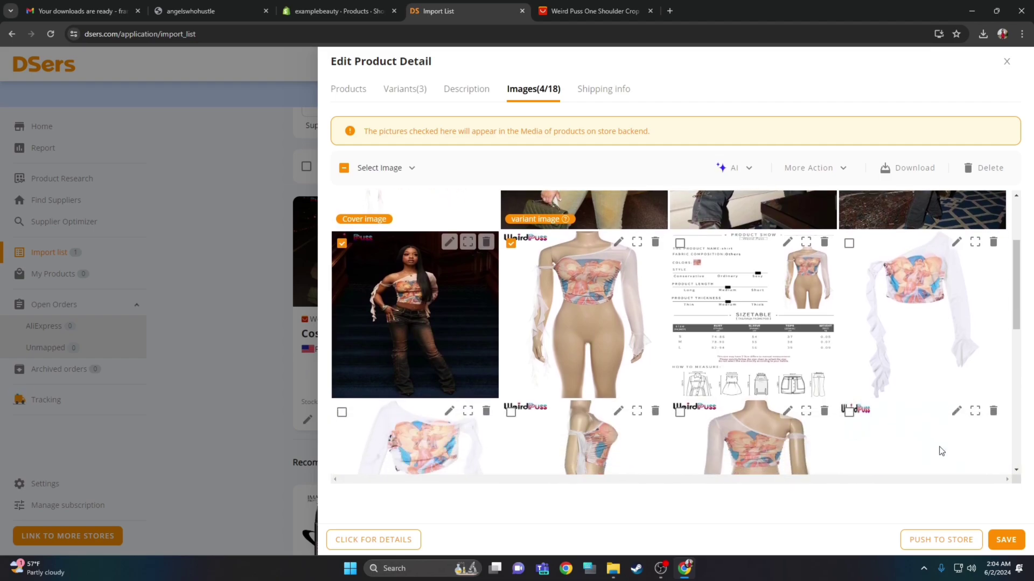
click(341, 243)
scroll(1016, 465, down, 3)
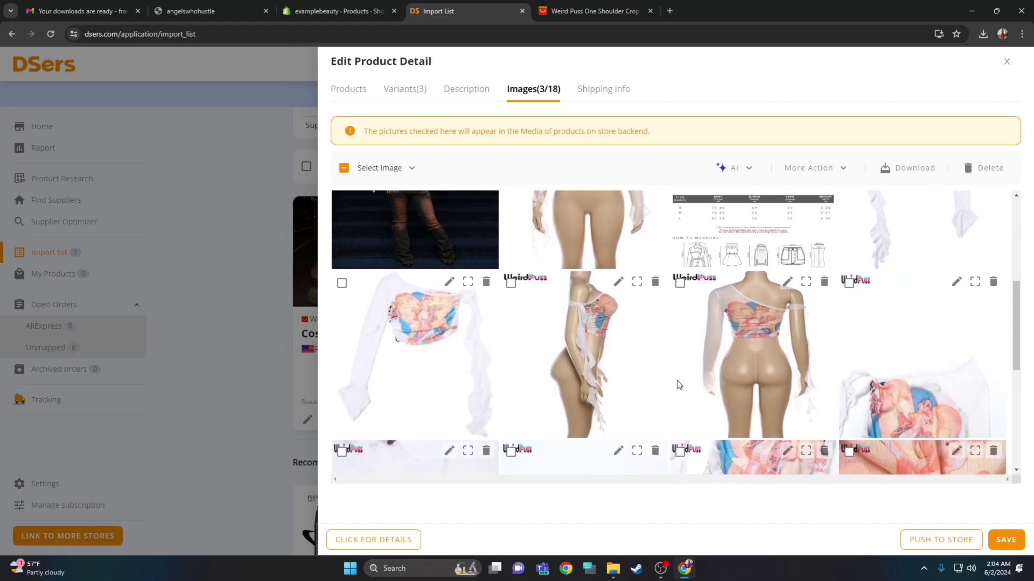
click(680, 284)
scroll(1016, 471, down, 4)
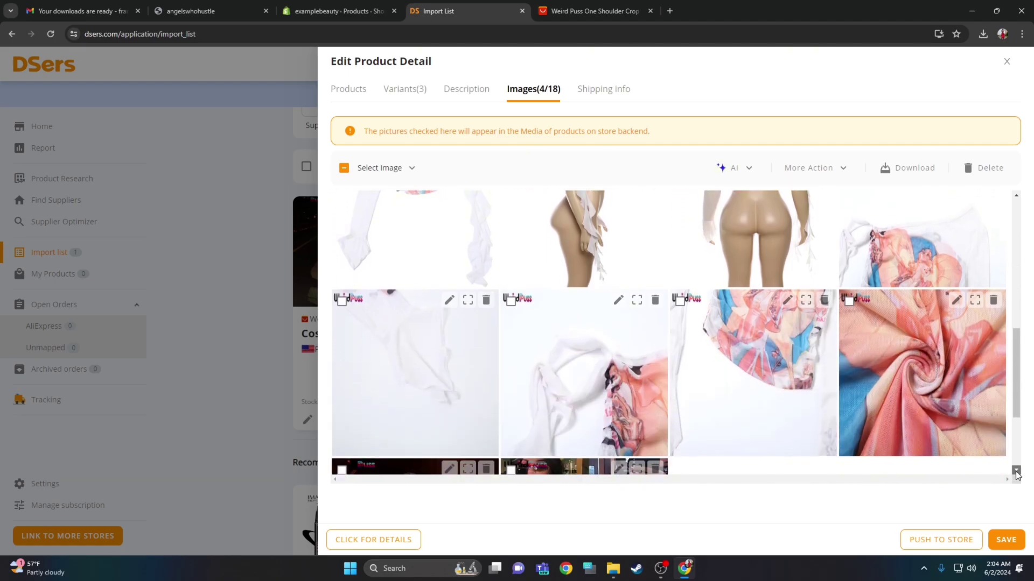
drag(1017, 401, 1010, 272)
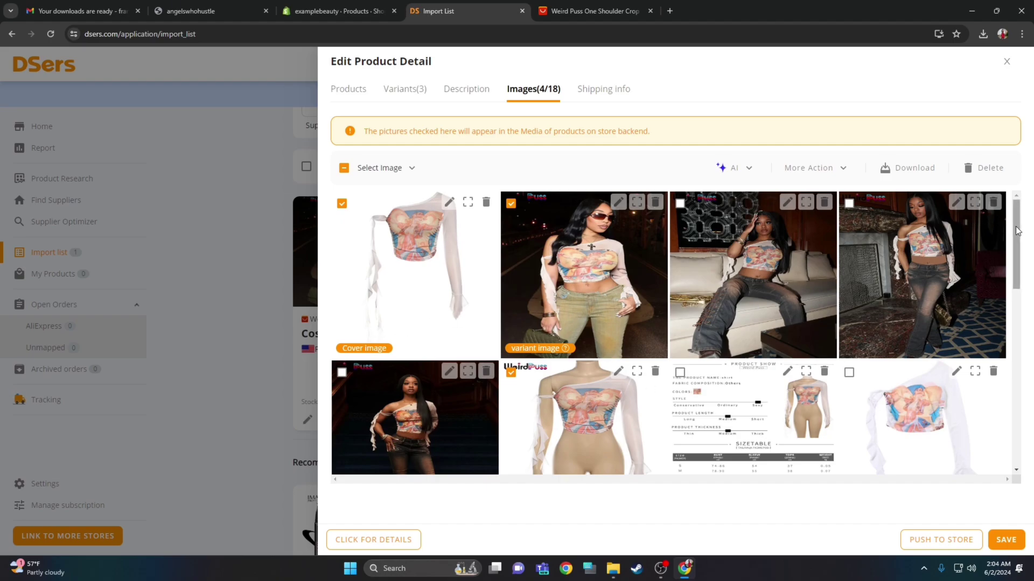
scroll(1018, 220, down, 1)
scroll(1018, 221, up, 1)
drag(1018, 231, 1033, 460)
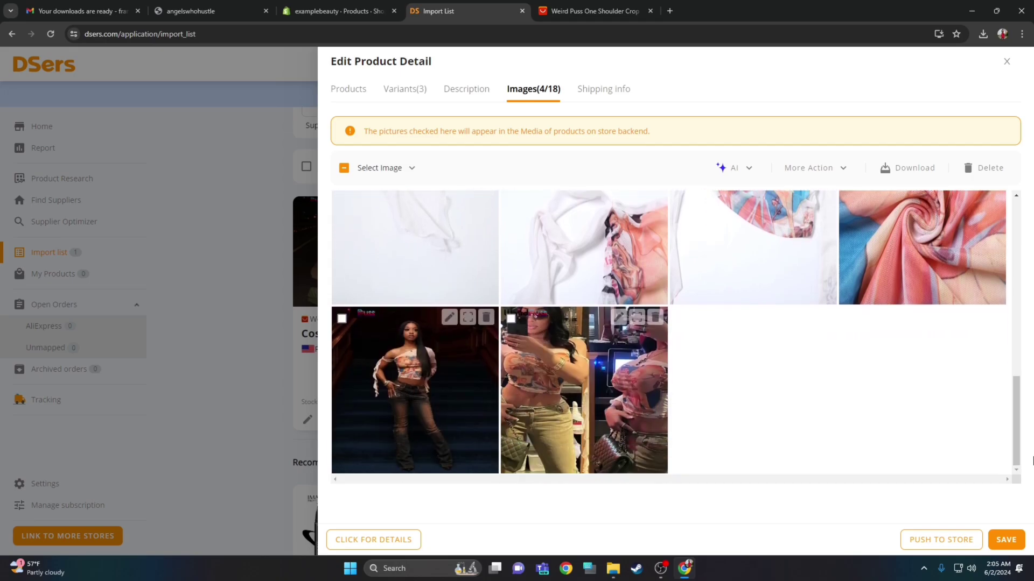
Save the edits and push One Lean Crop Top at $35.00 to the Shopify store
click(1006, 540)
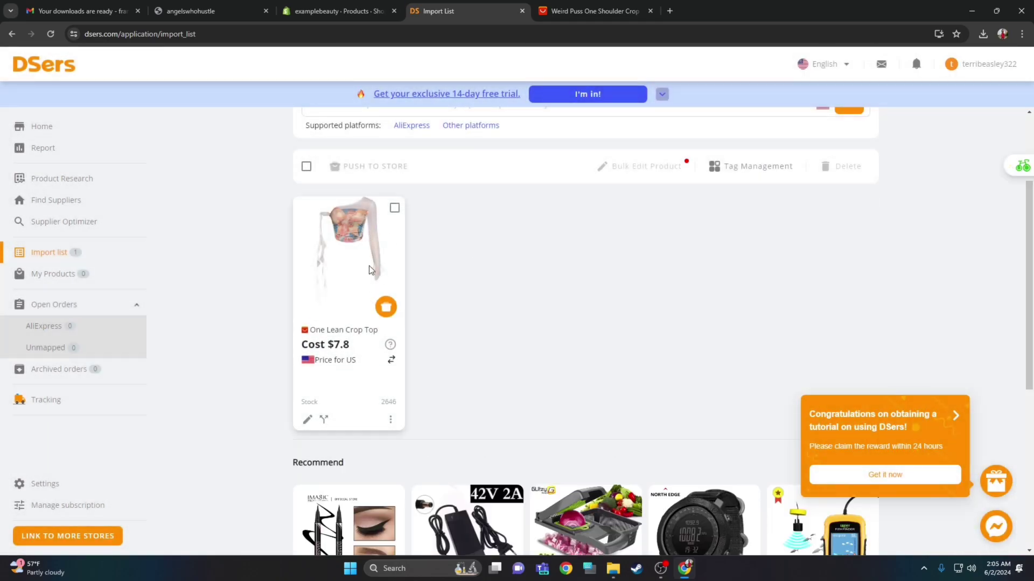
click(386, 308)
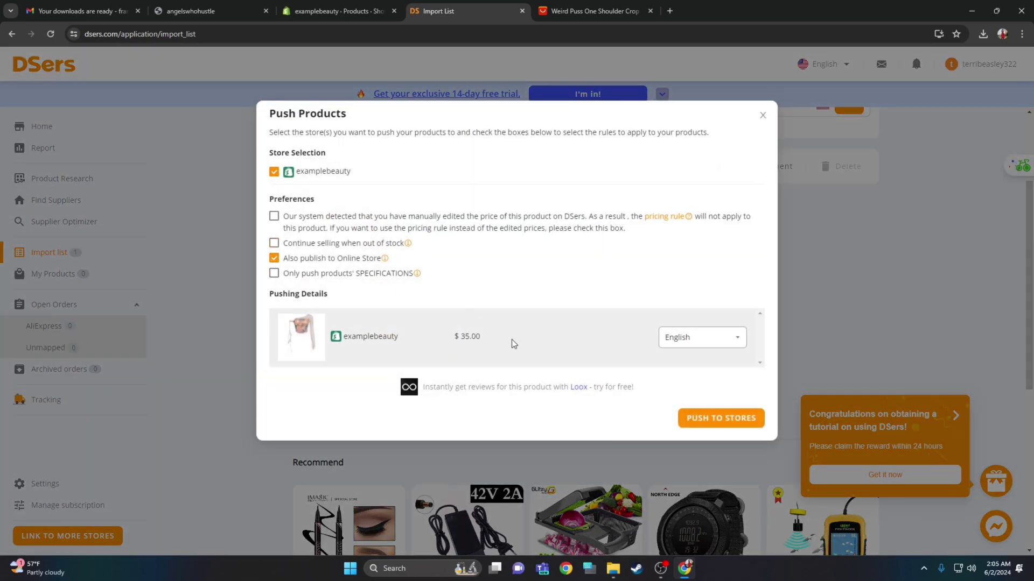
click(703, 418)
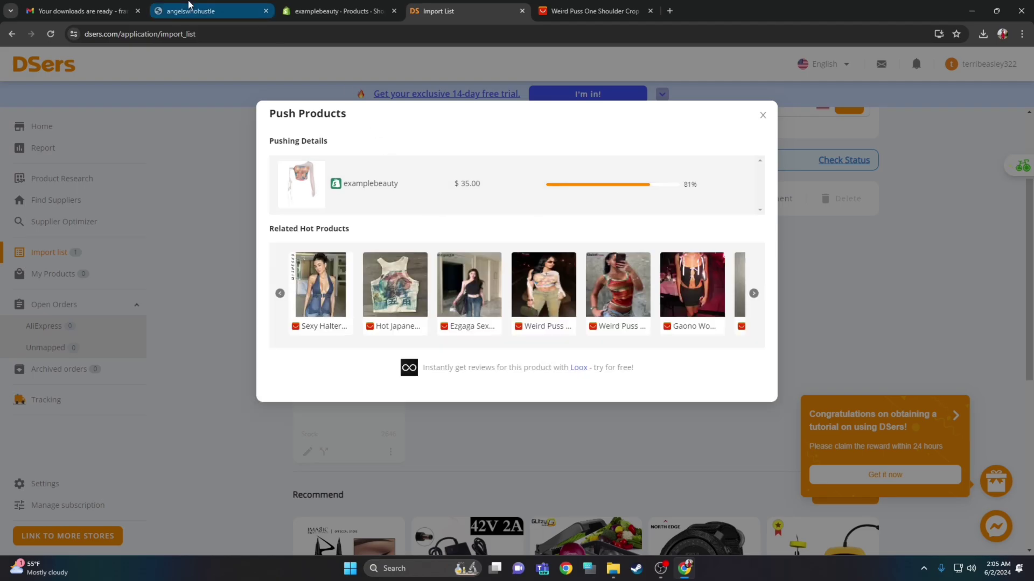
click(304, 6)
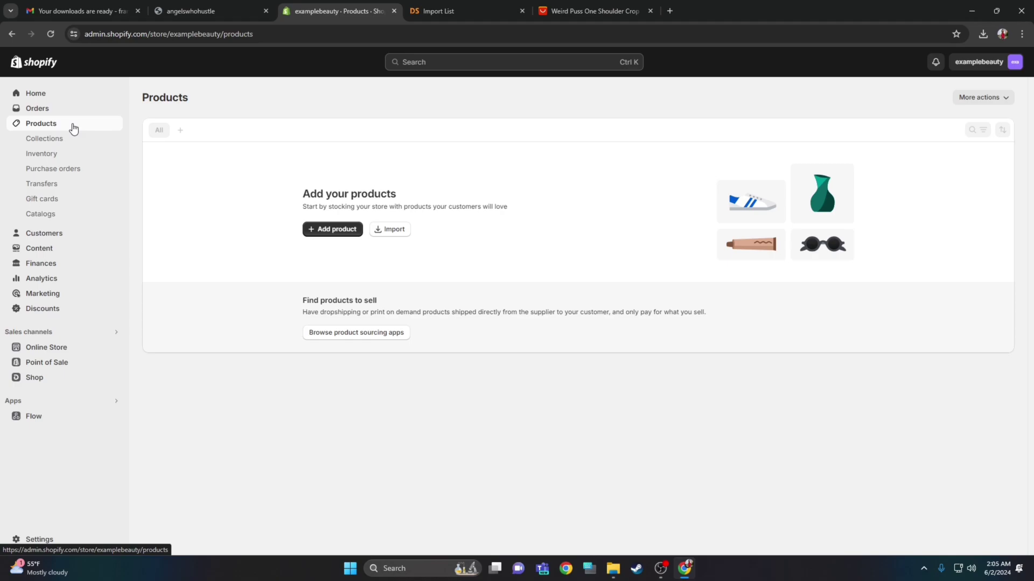
Check the products list and the theme's Best Sellers showing One Lean Crop Top at $35.00
click(57, 94)
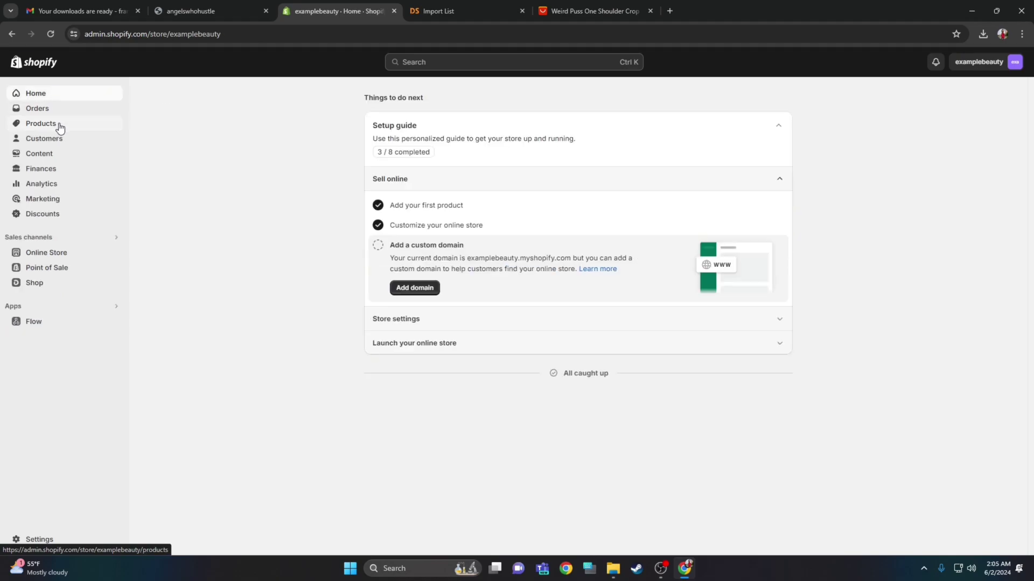
click(60, 127)
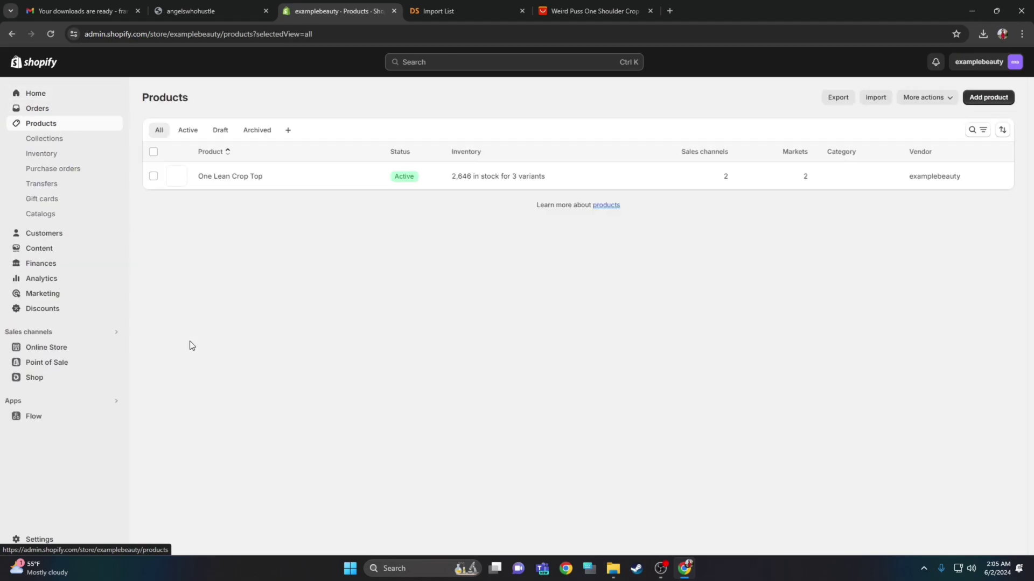
click(51, 348)
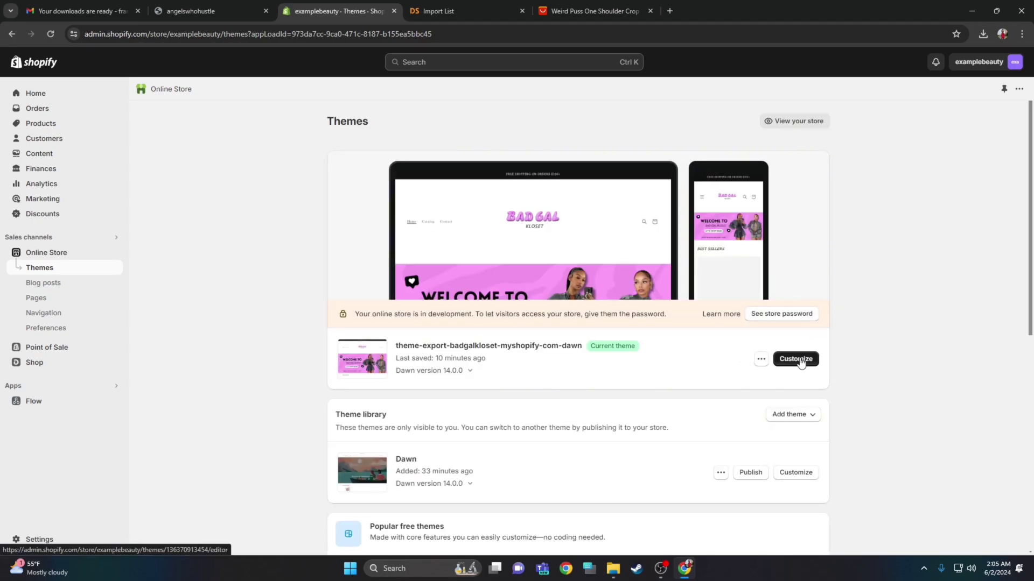
click(797, 359)
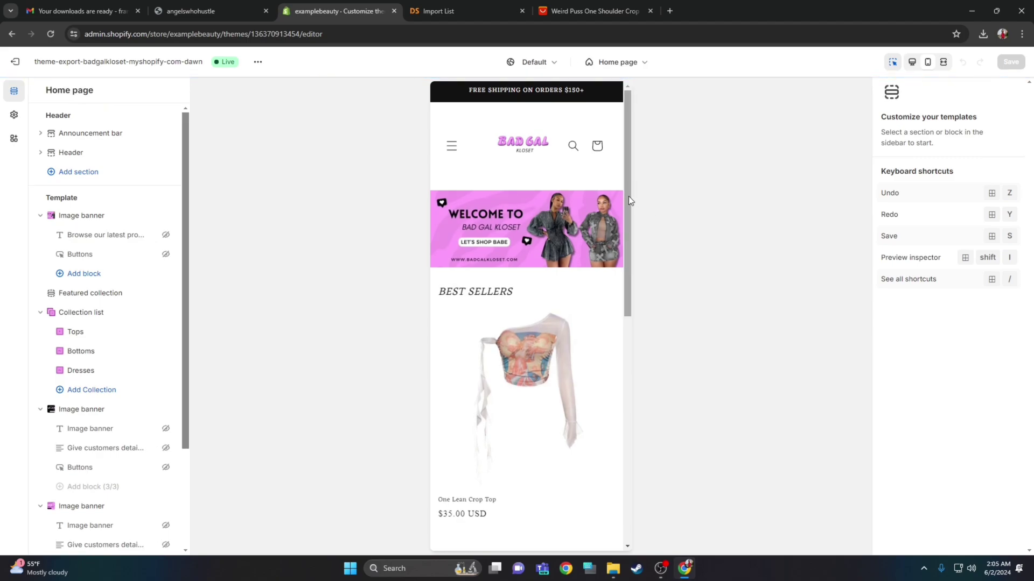
mouse_move(628, 201)
mouse_down()
mouse_move(632, 457)
mouse_move(616, 205)
mouse_up()
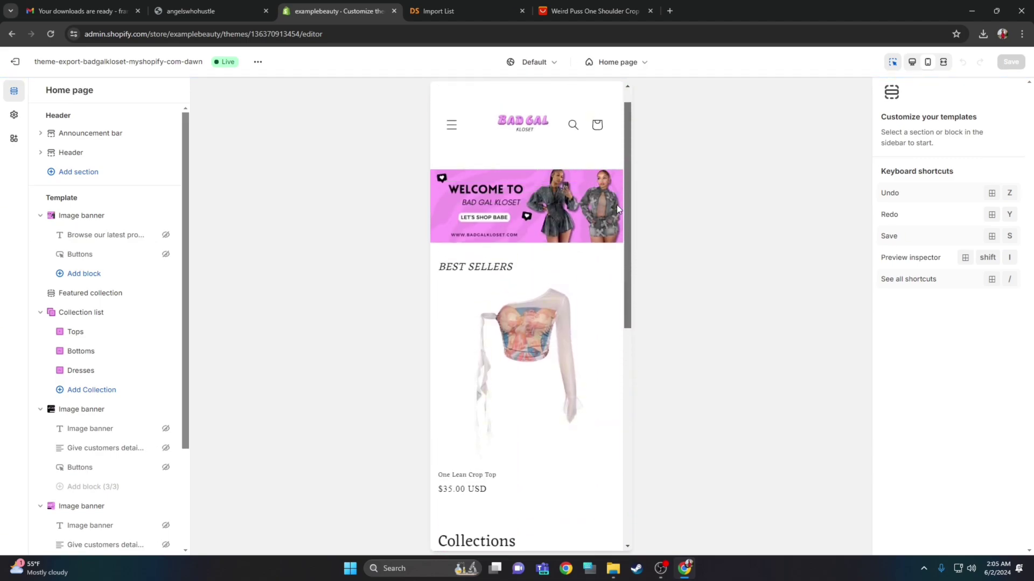
Leave the theme editor and search the sales channels for 'dser'
click(15, 61)
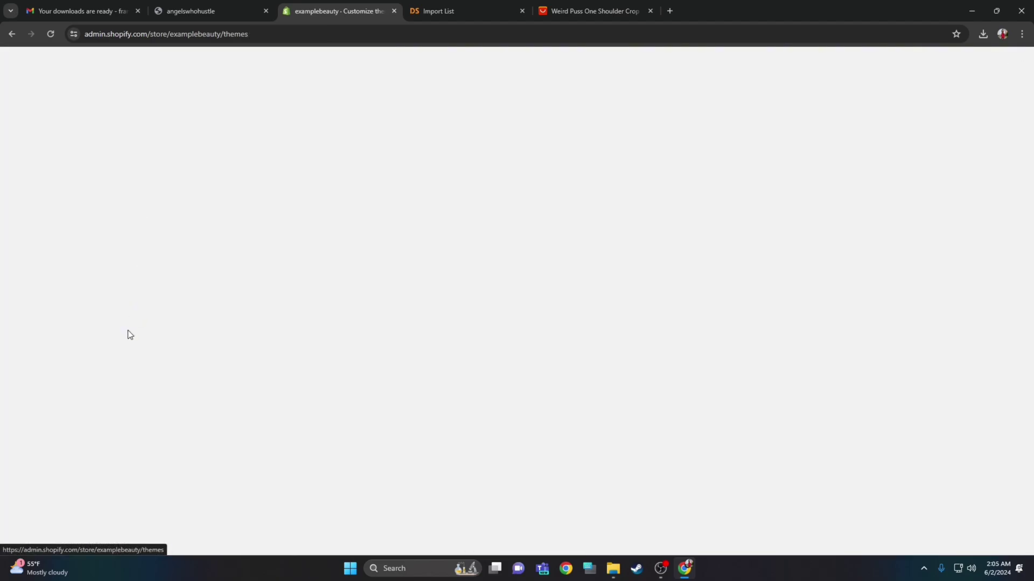
click(48, 238)
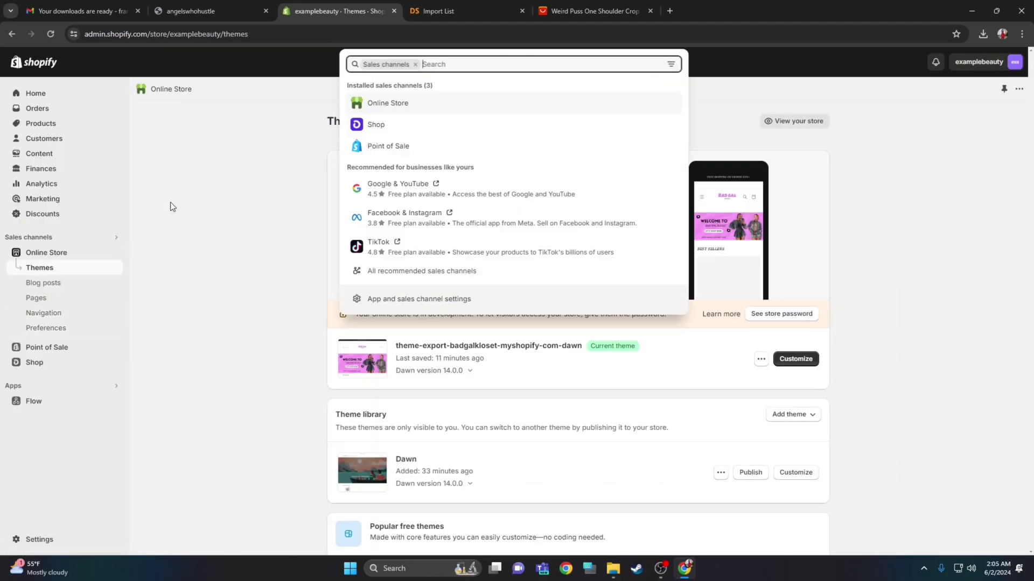
text(dser)
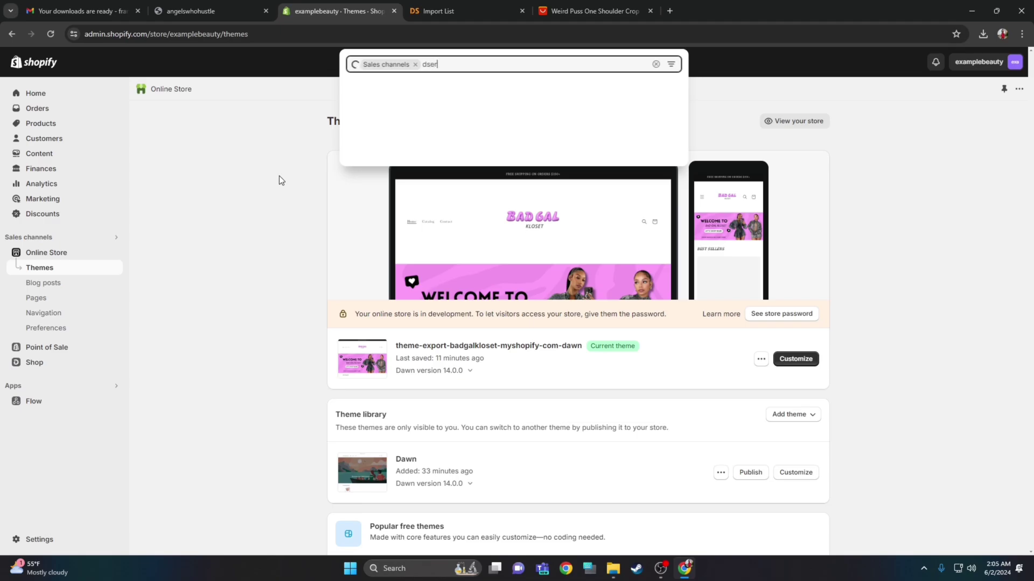